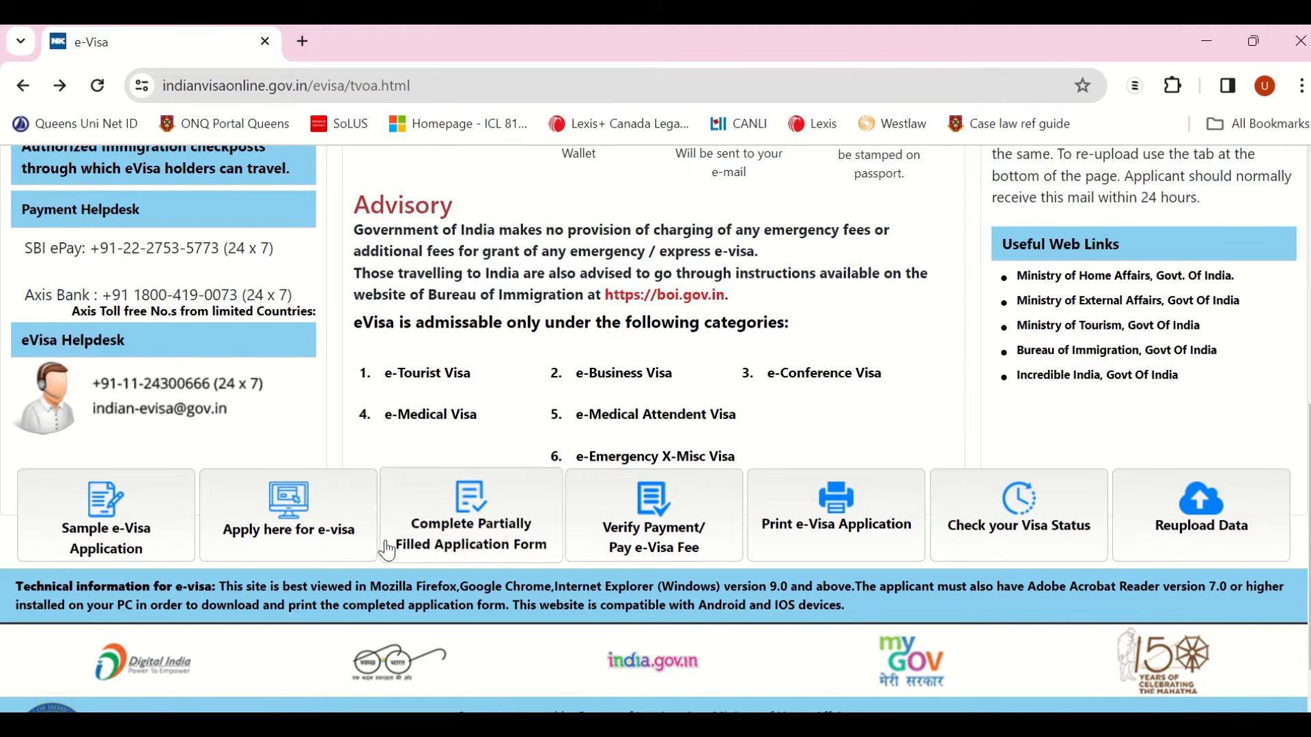
# Step: Start a new application from the 'Apply here for e-visa' tile on the e-Visa home page
pyautogui.click(280, 548)
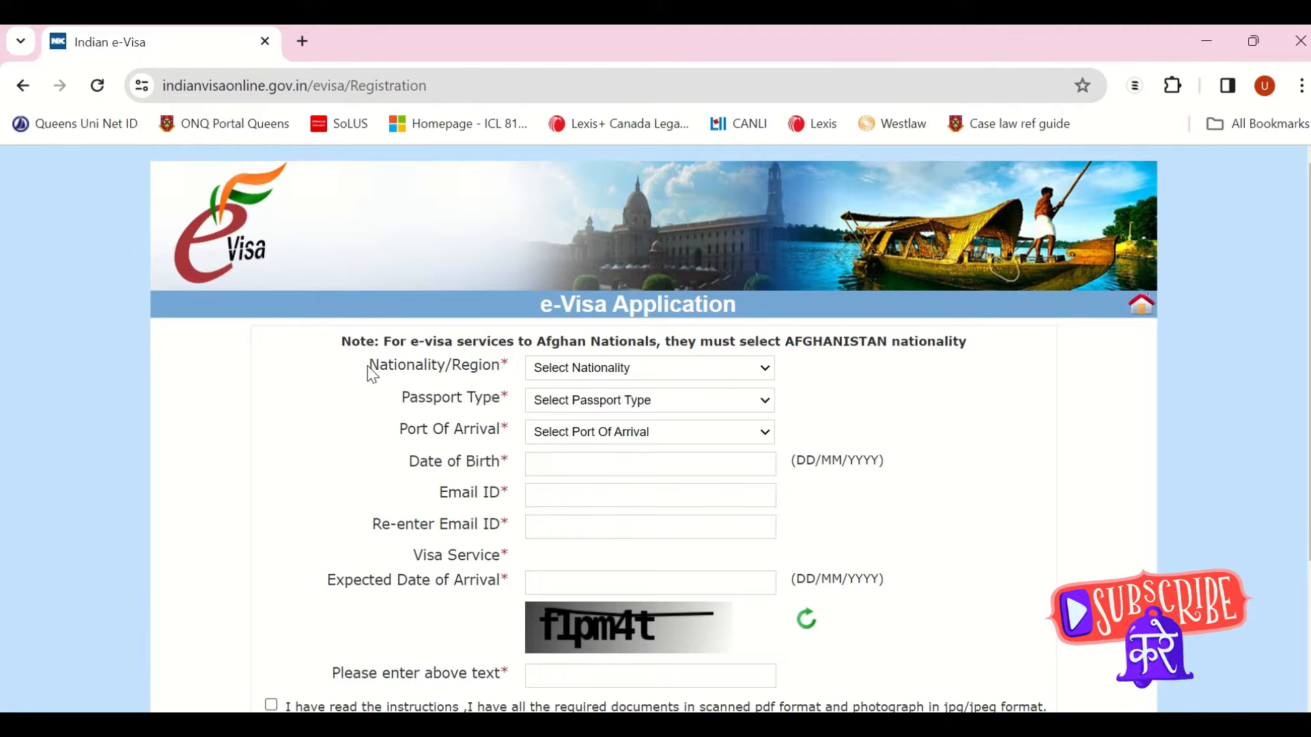
# Step: Set nationality to CANADA and dismiss the notice for Canadian nationals
pyautogui.click(655, 372)
pyautogui.write('came')
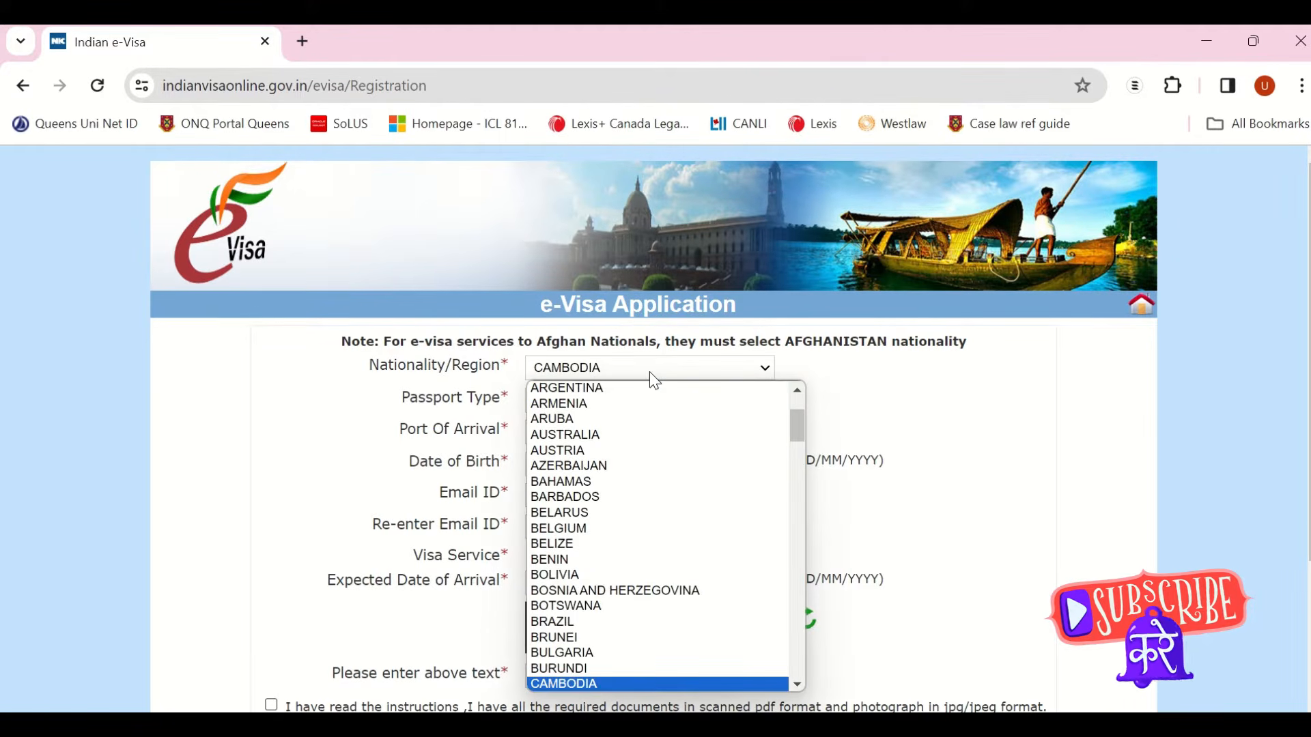
pyautogui.press('Down')
pyautogui.press('Return')
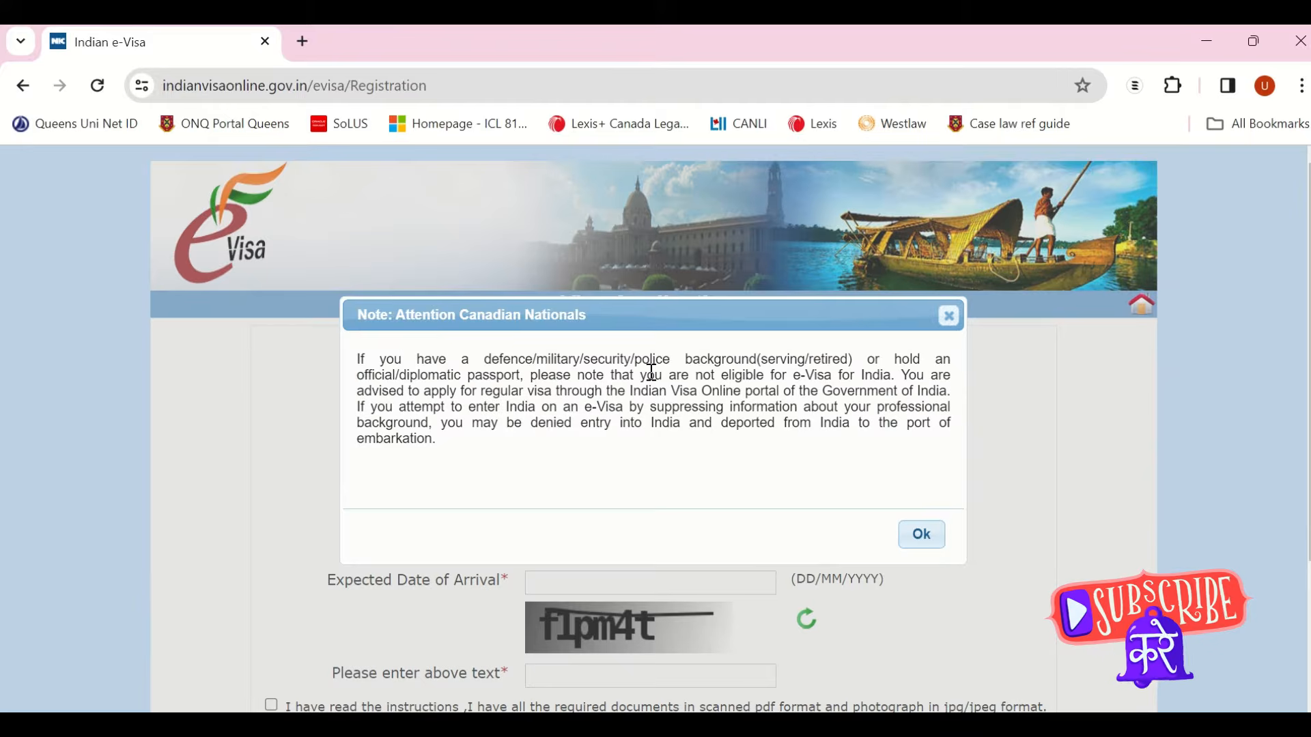
pyautogui.click(933, 543)
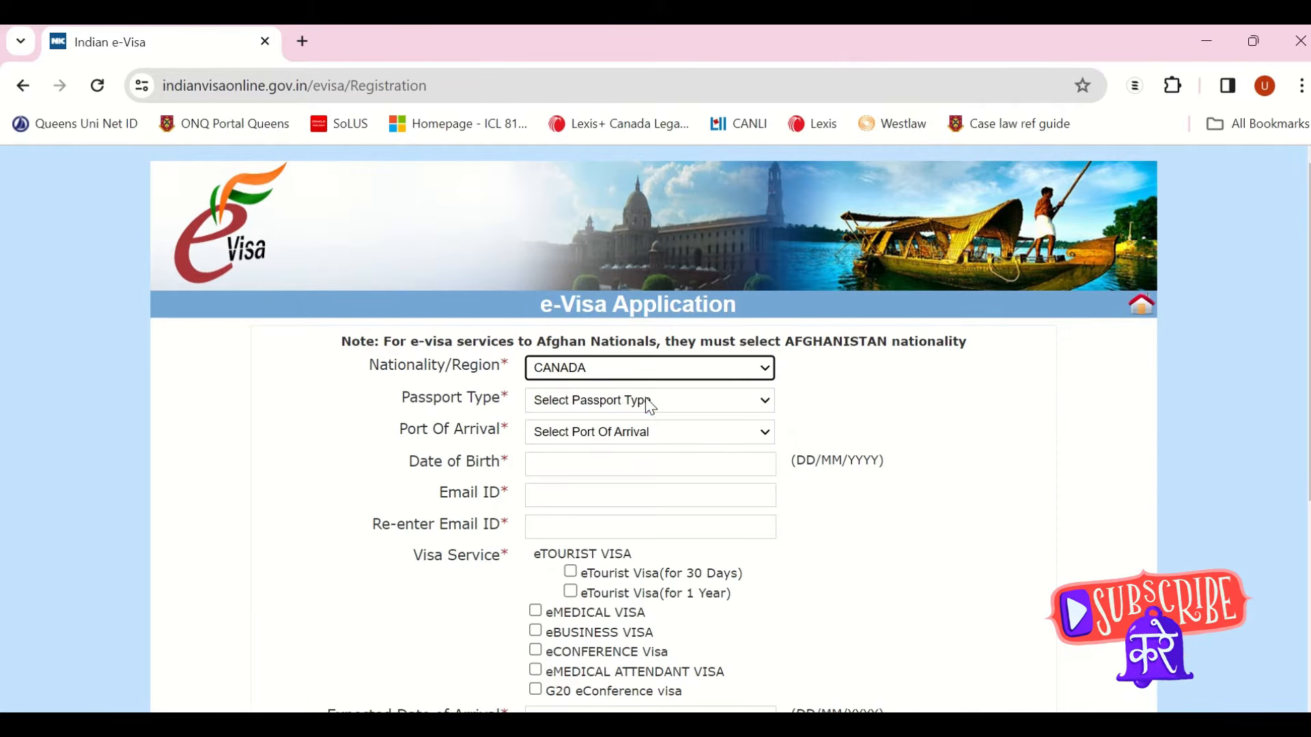
# Step: Choose ORDINARY PASSPORT as passport type and MUMBAI AIRPORT as port of arrival
pyautogui.click(646, 398)
pyautogui.click(620, 434)
pyautogui.click(624, 403)
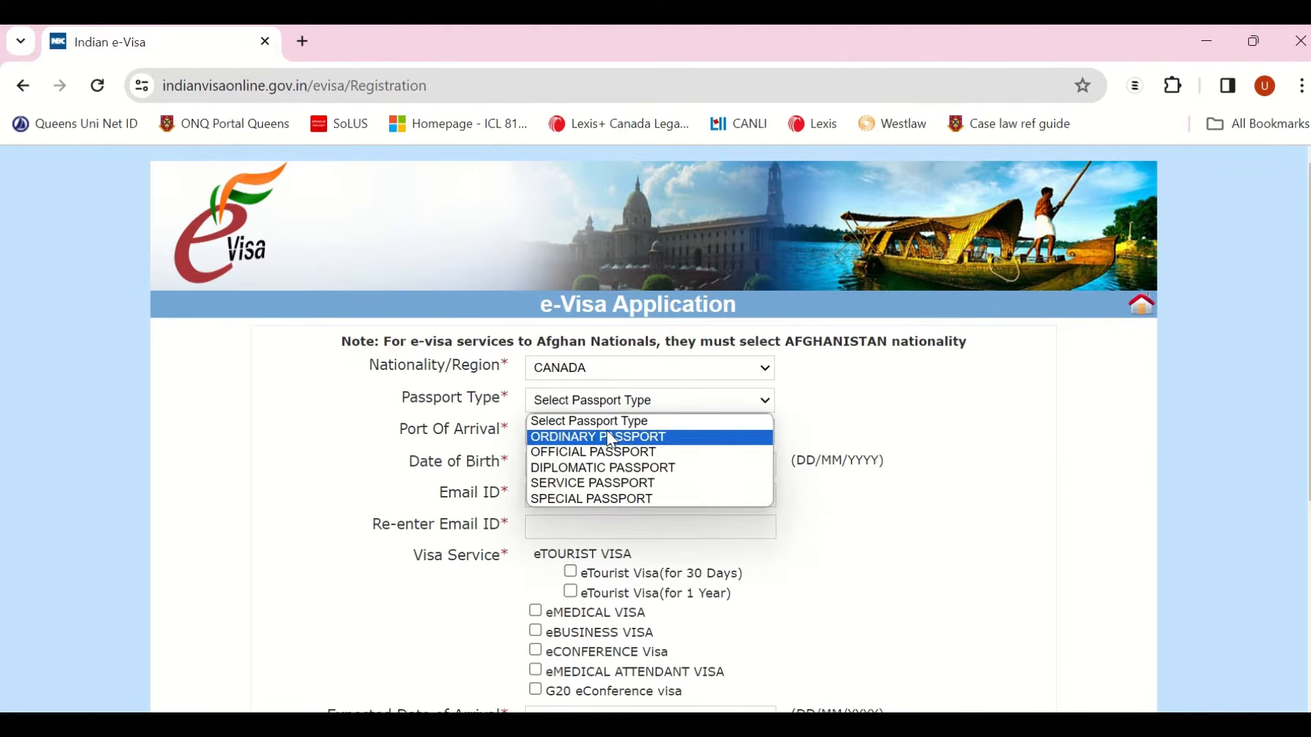
pyautogui.click(601, 437)
pyautogui.click(583, 434)
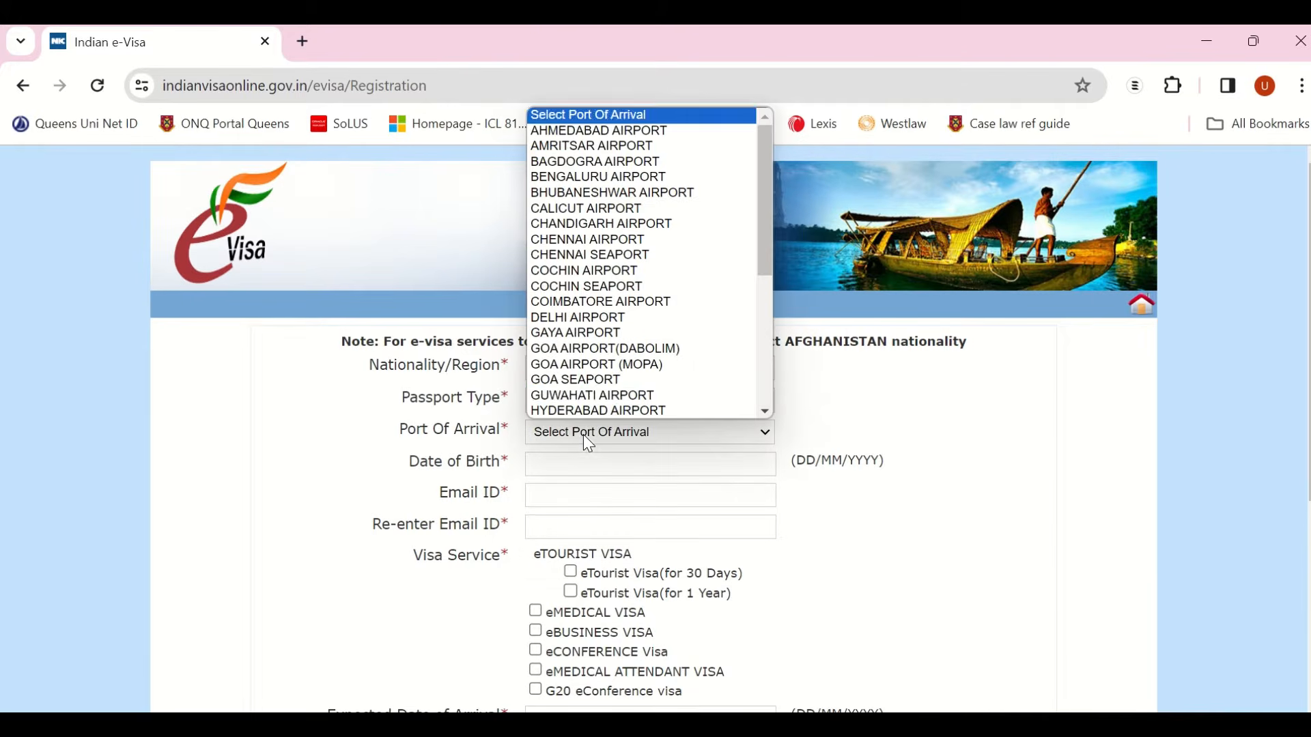
pyautogui.press('m')
pyautogui.press('u')
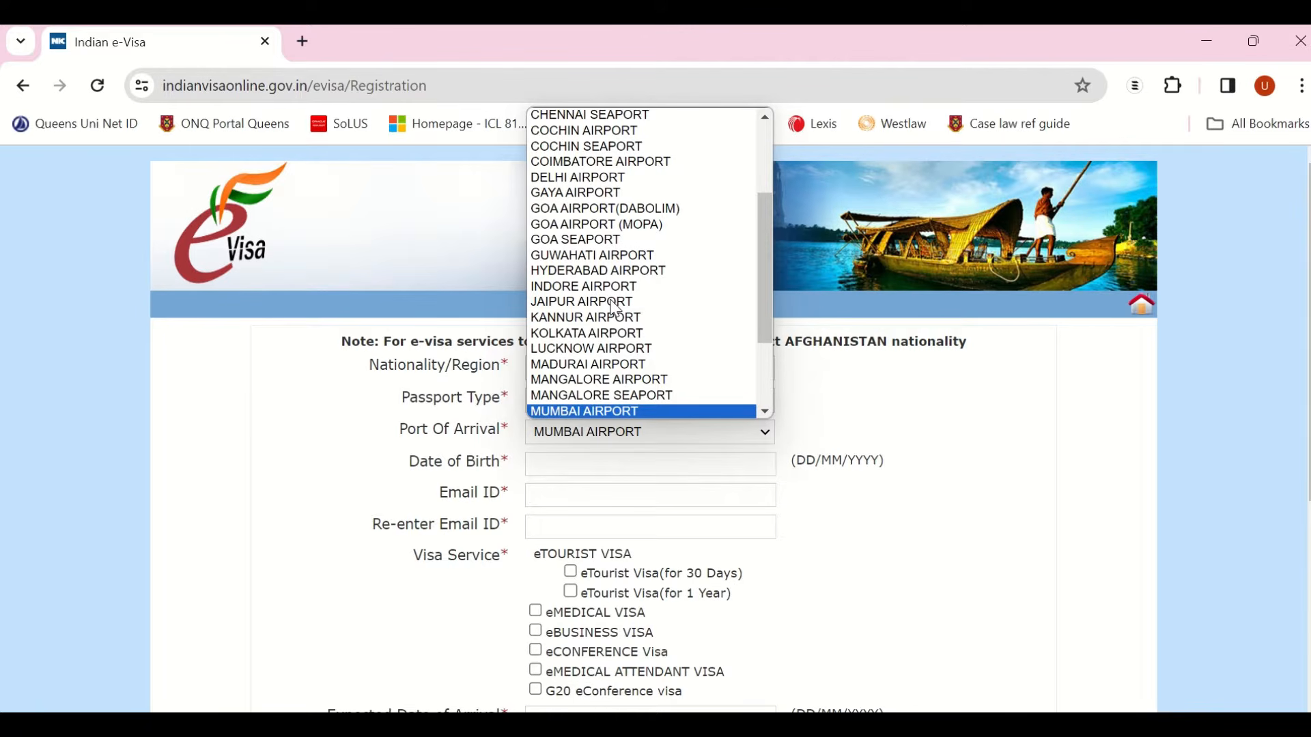
pyautogui.press('Return')
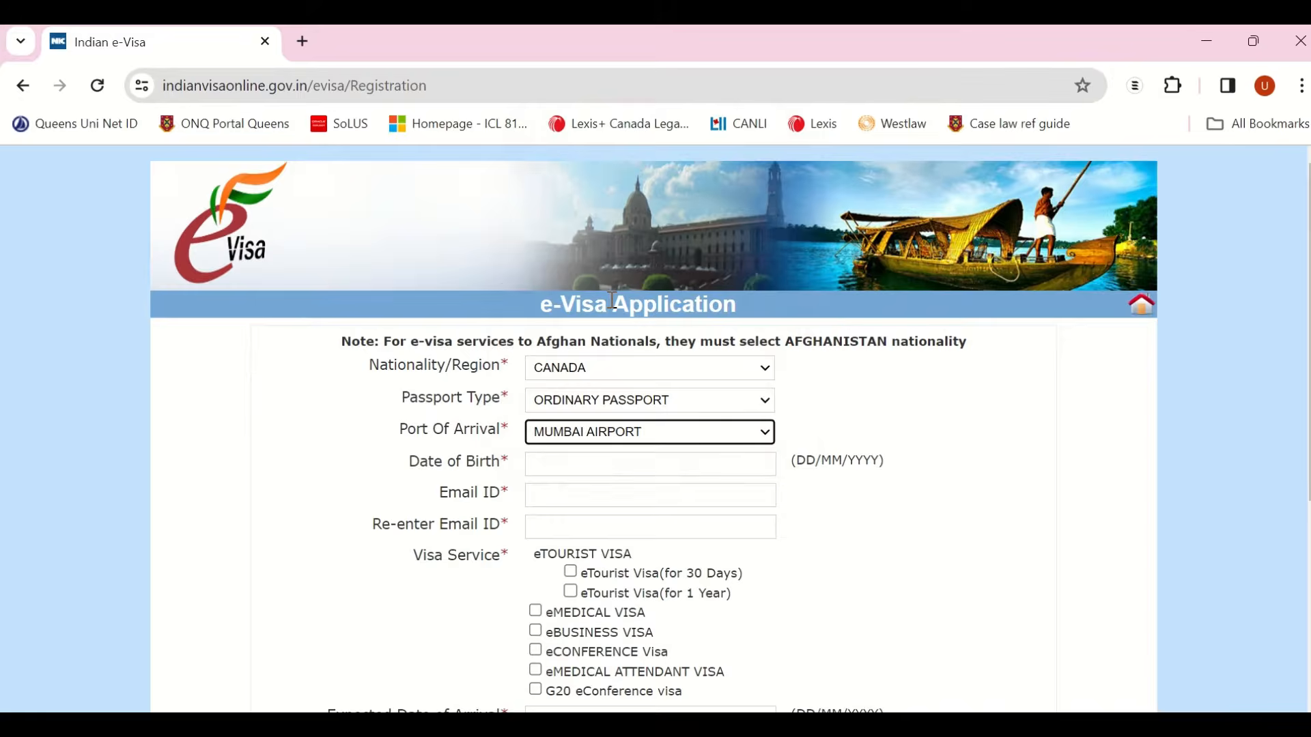
pyautogui.click(562, 470)
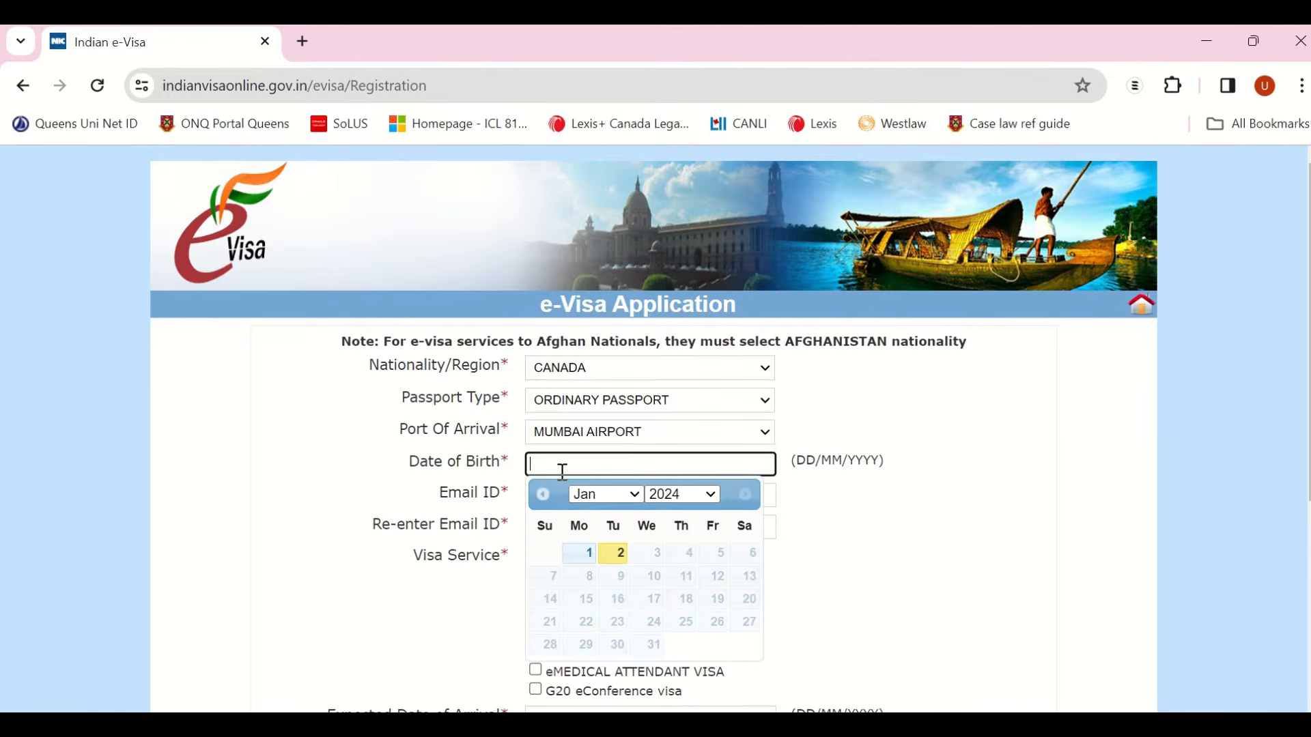
pyautogui.click(662, 497)
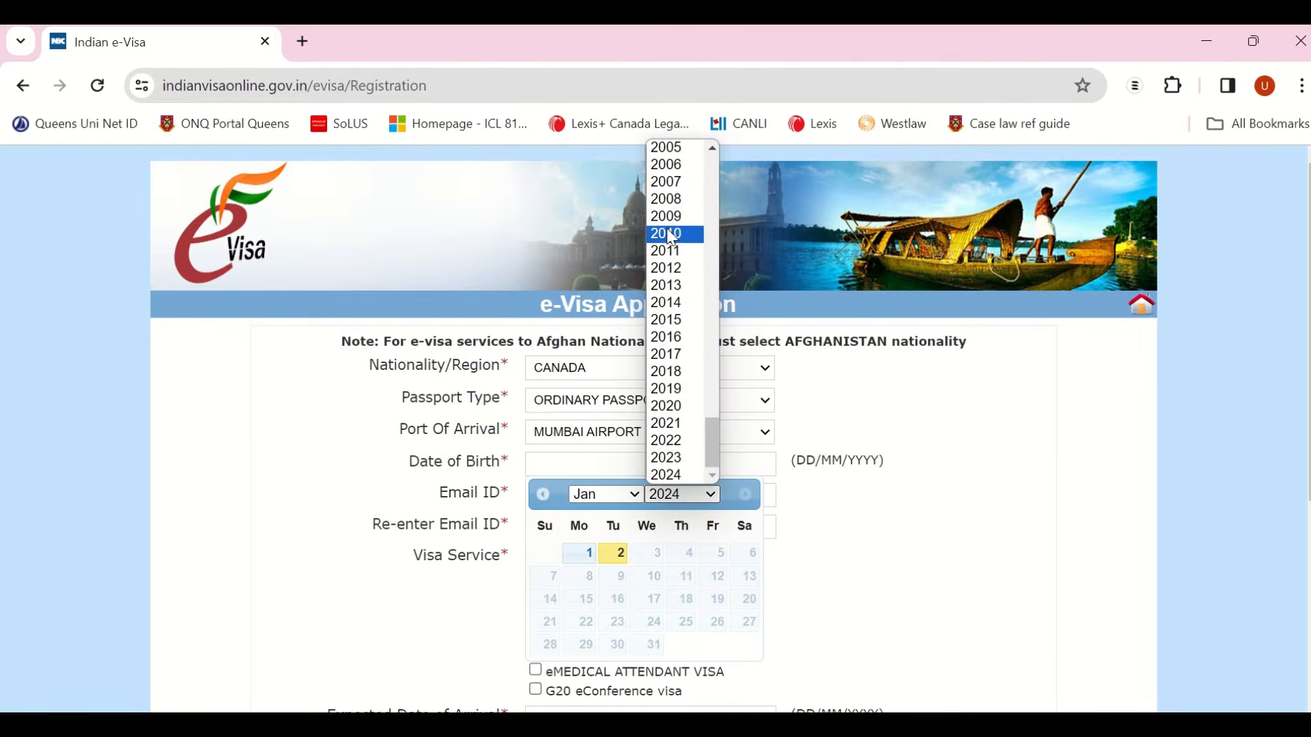
pyautogui.scroll(6, 652, 171)
pyautogui.click(666, 387)
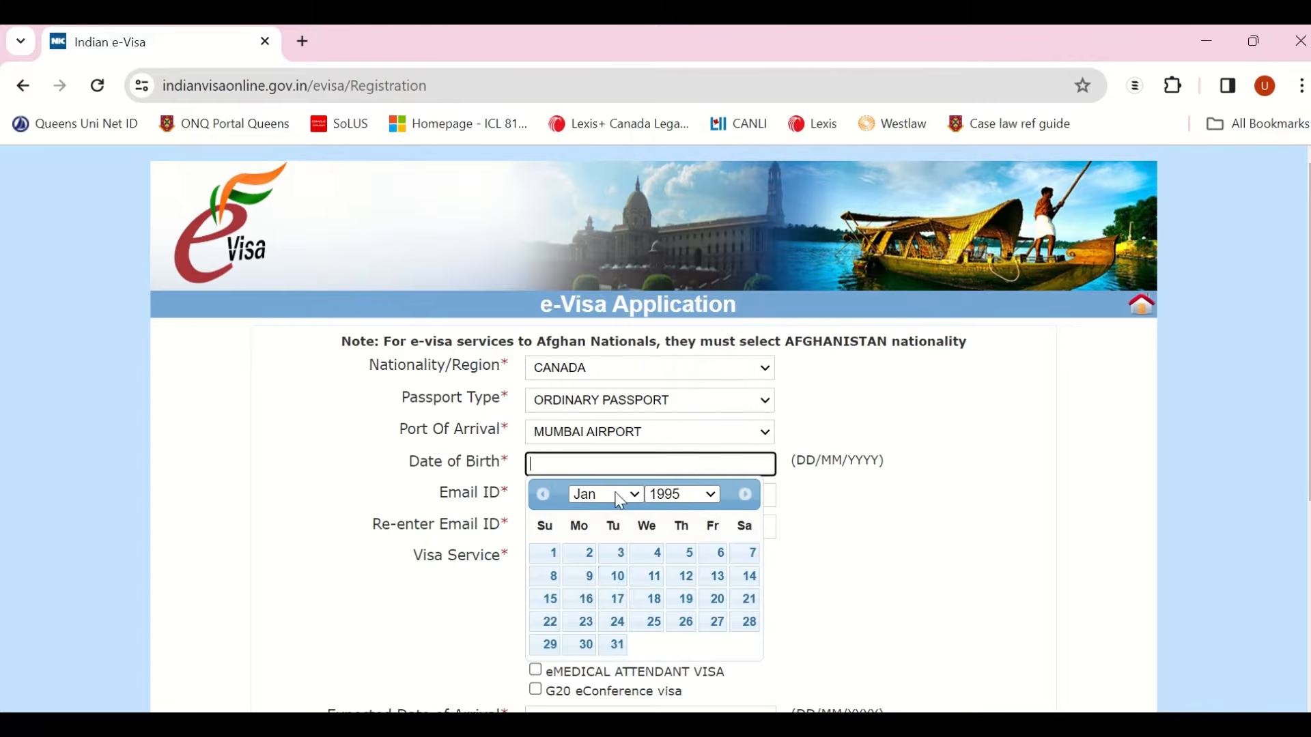
pyautogui.click(607, 586)
# Step: Enter the applicant's e-mail address and confirm it in the re-enter field
pyautogui.click(563, 497)
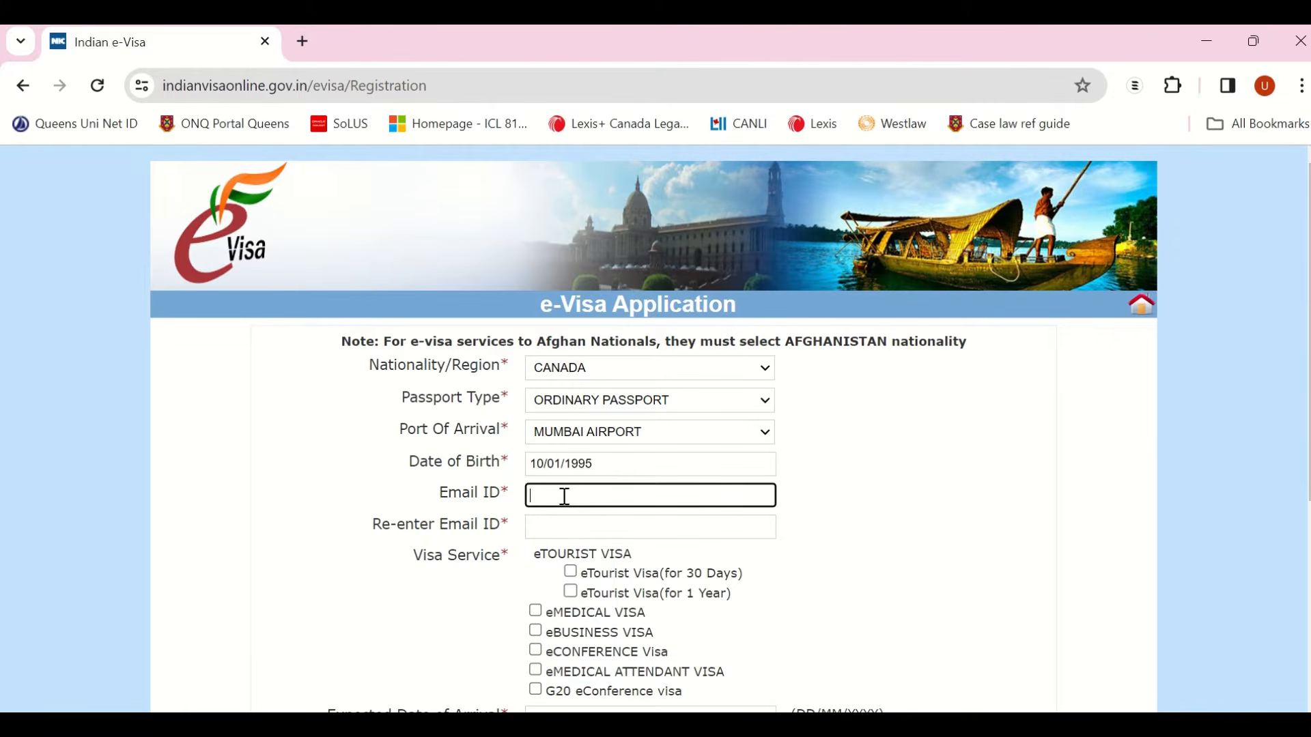
pyautogui.press('Tab')
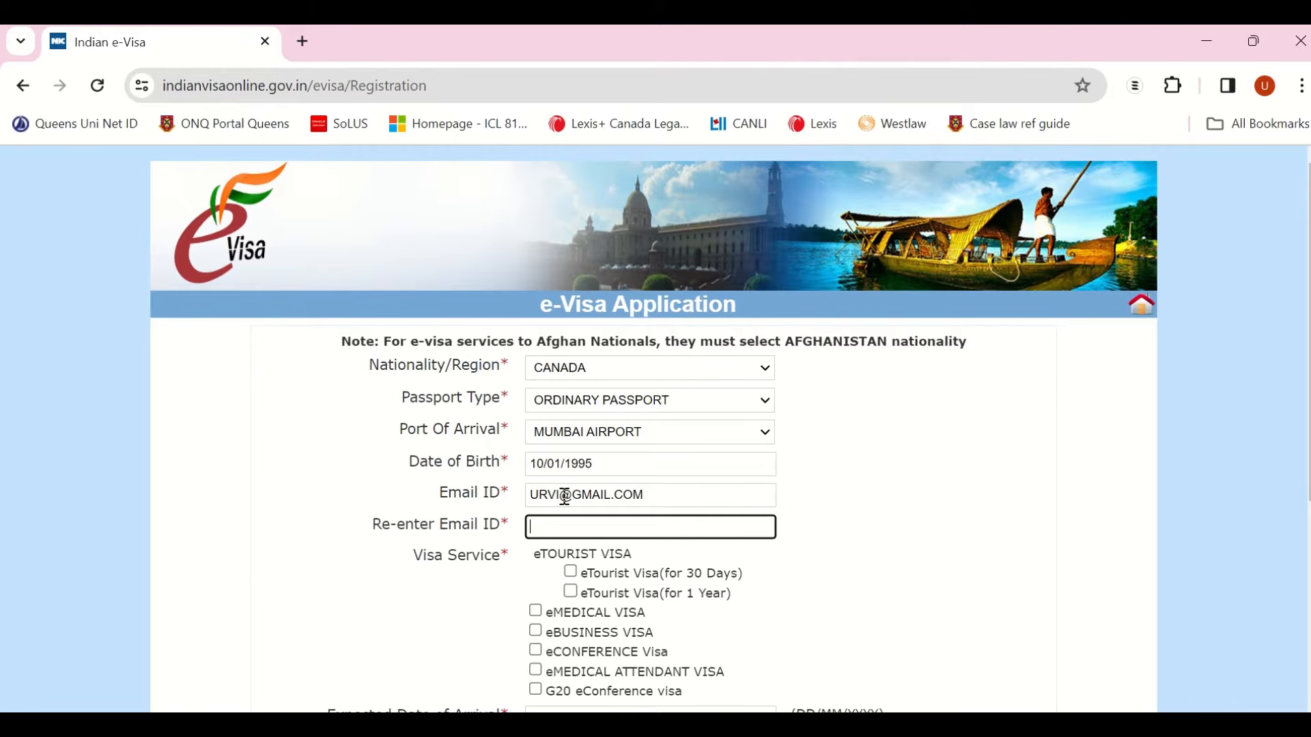
pyautogui.press('Tab')
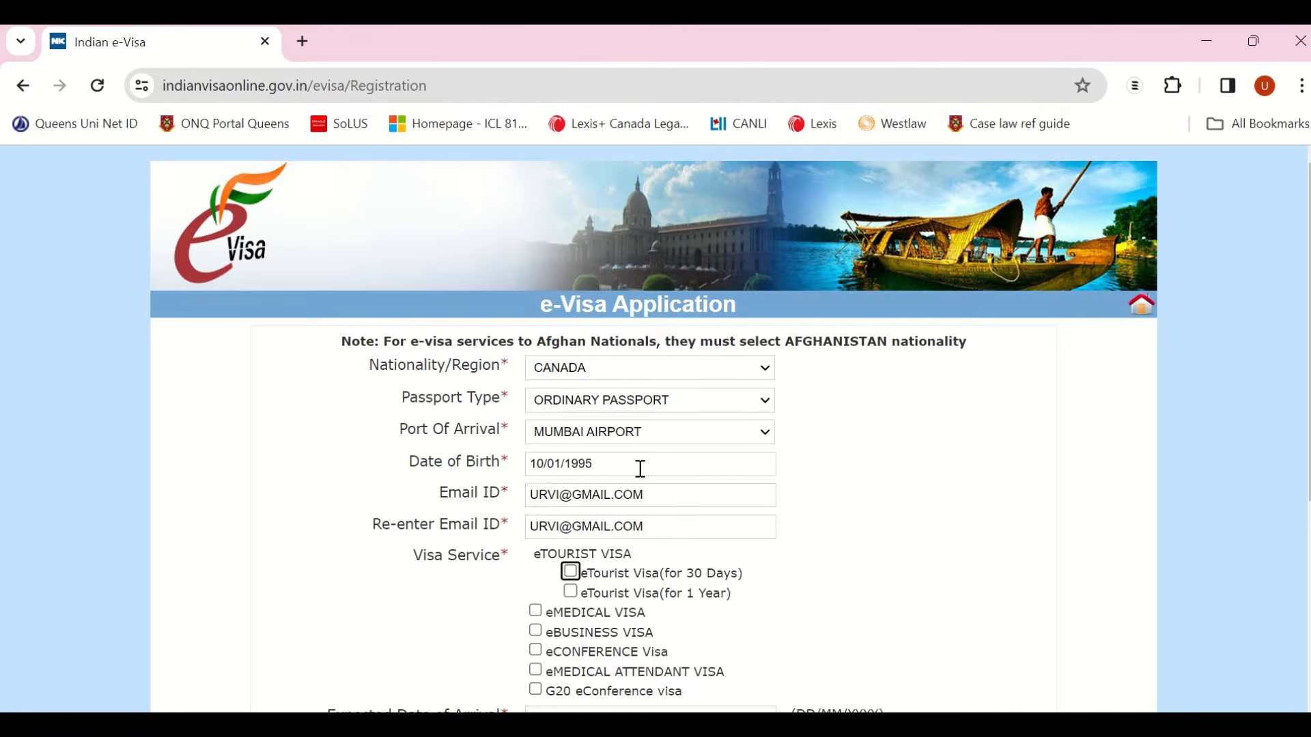
pyautogui.scroll(-3, 850, 558)
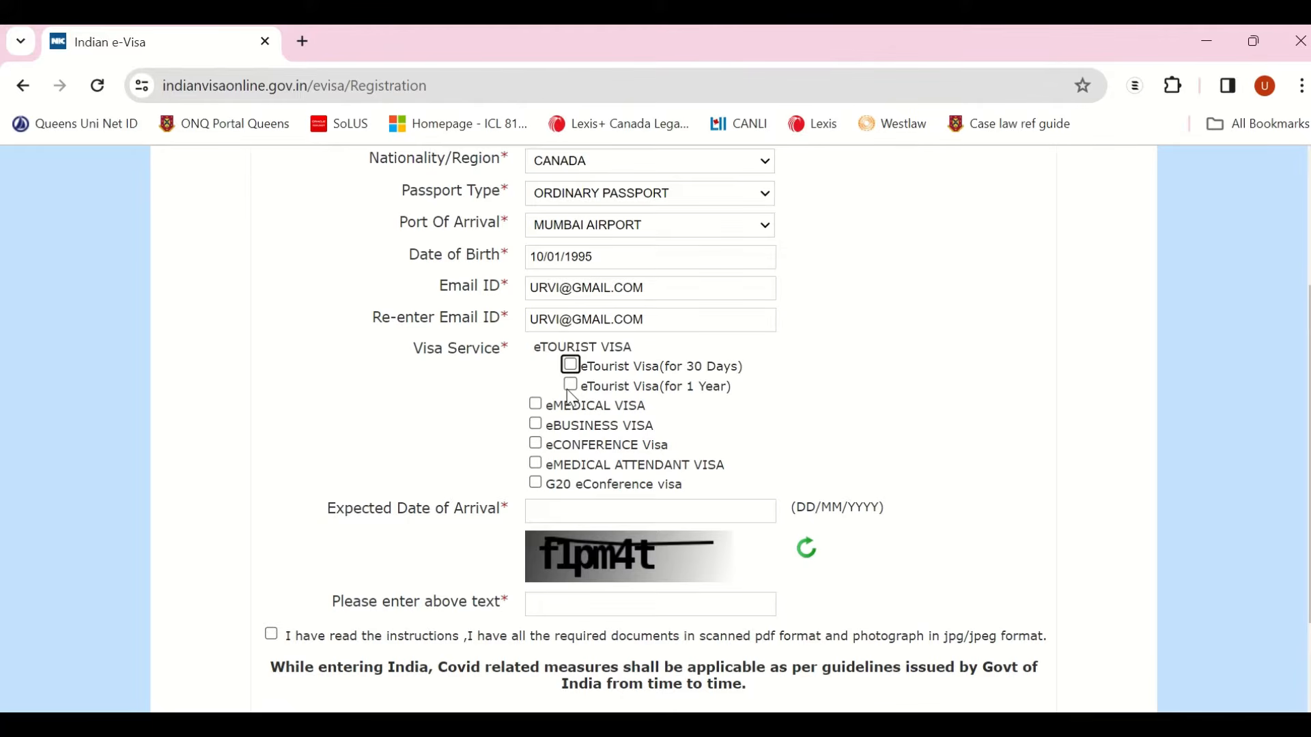
# Step: Select eTourist Visa (for 1 Year), acknowledge the alert, and choose MEETING FRIENDS/RELATIVES as purpose
pyautogui.click(589, 391)
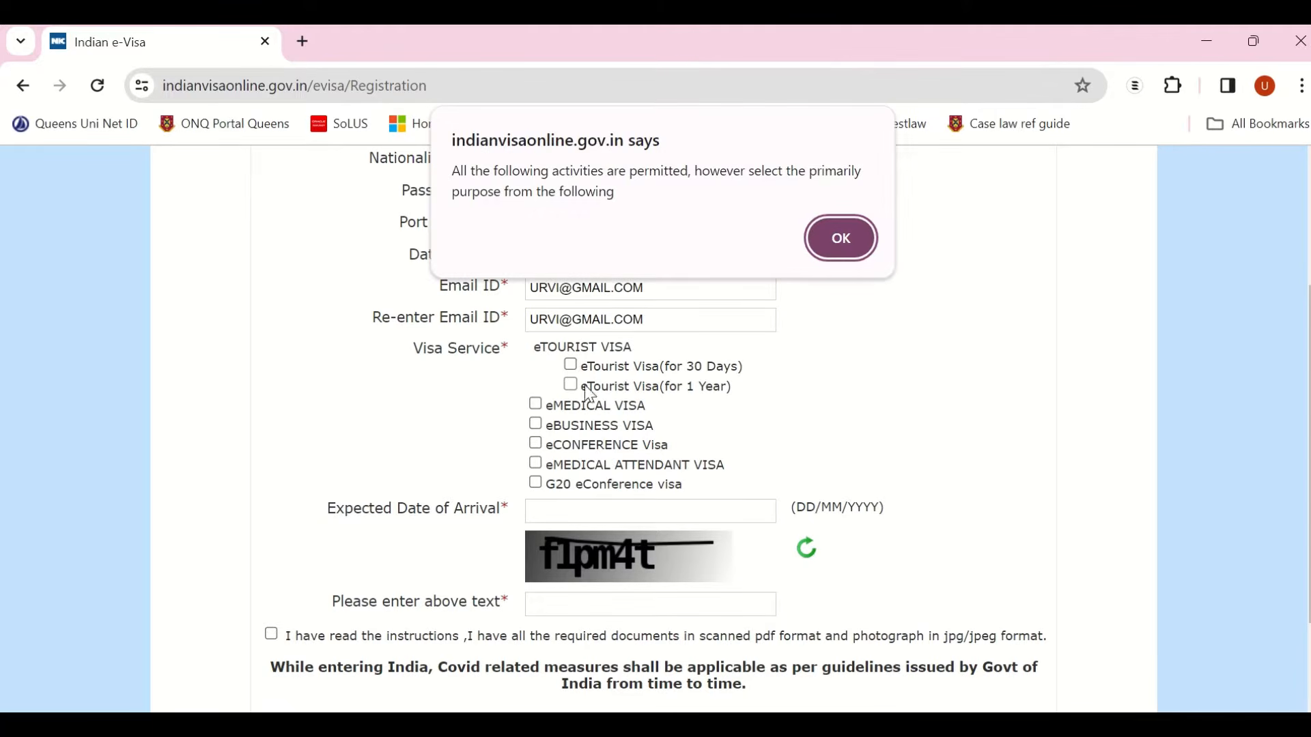
pyautogui.click(814, 227)
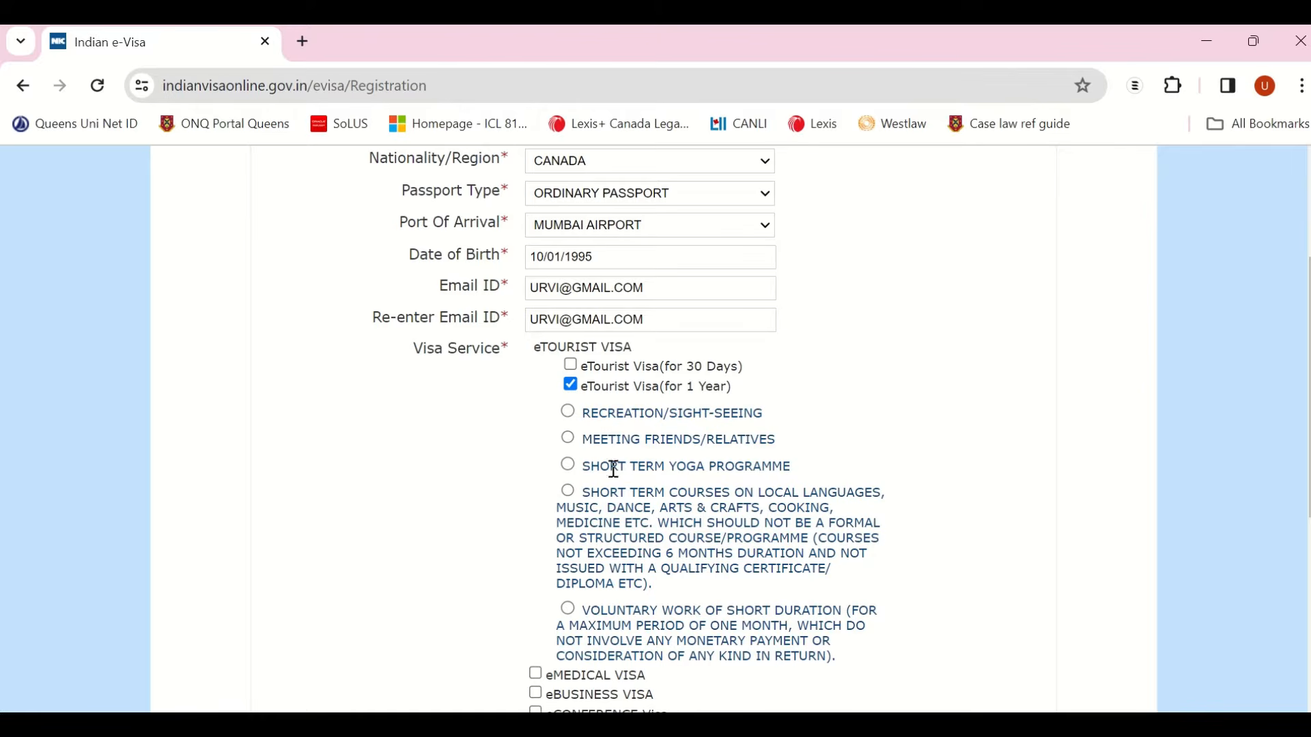
pyautogui.scroll(-2, 613, 539)
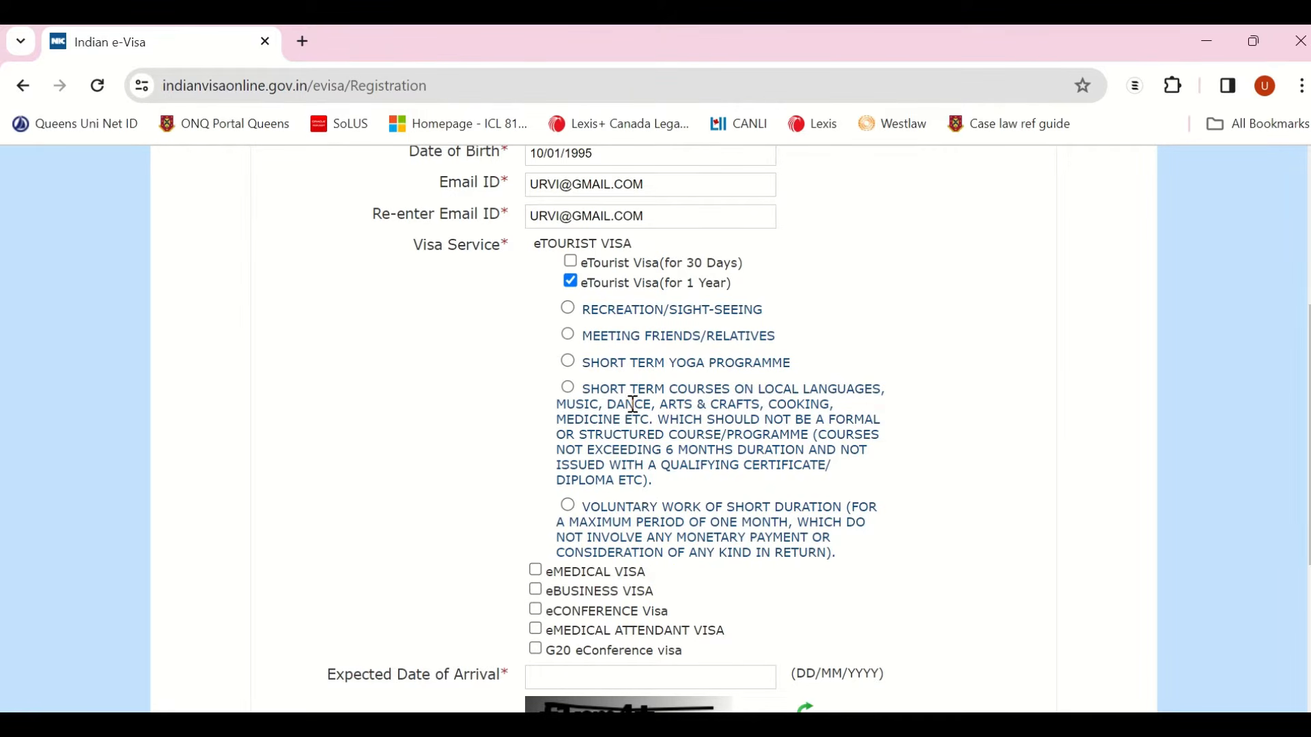
pyautogui.click(568, 336)
pyautogui.scroll(-1, 644, 525)
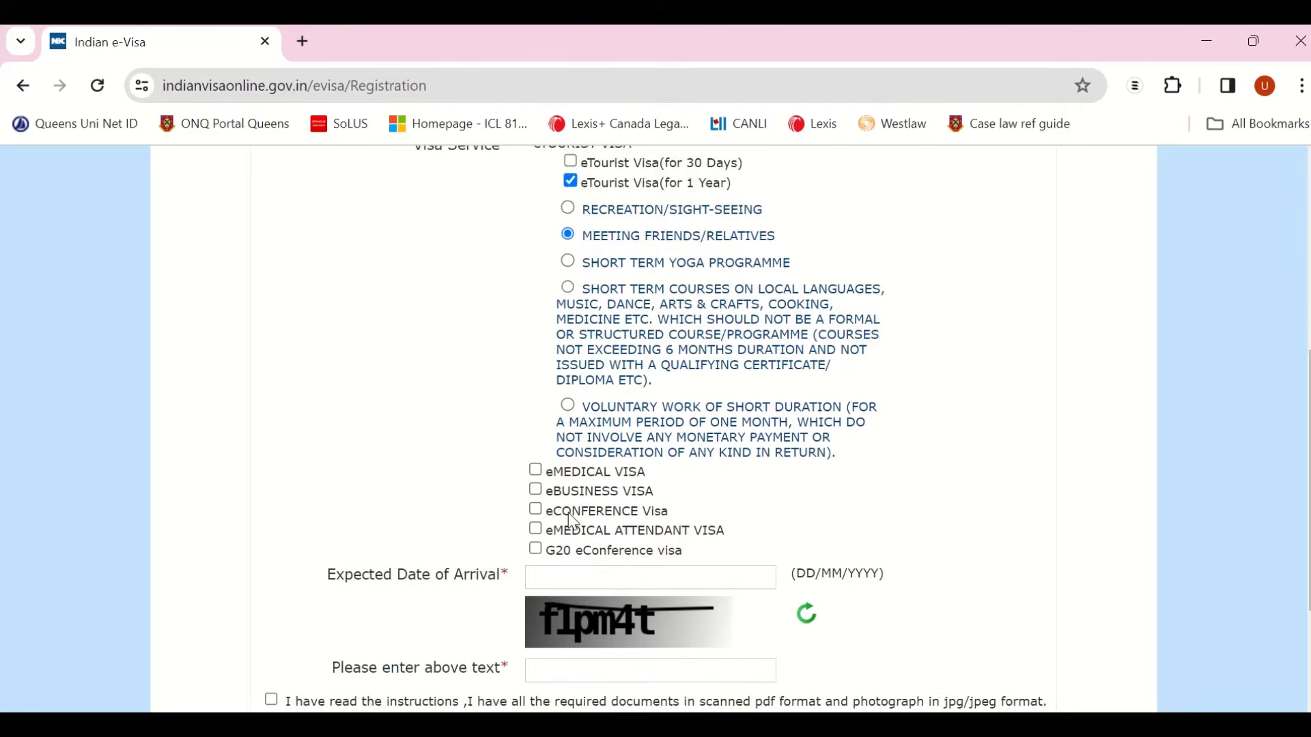
pyautogui.scroll(-1, 573, 522)
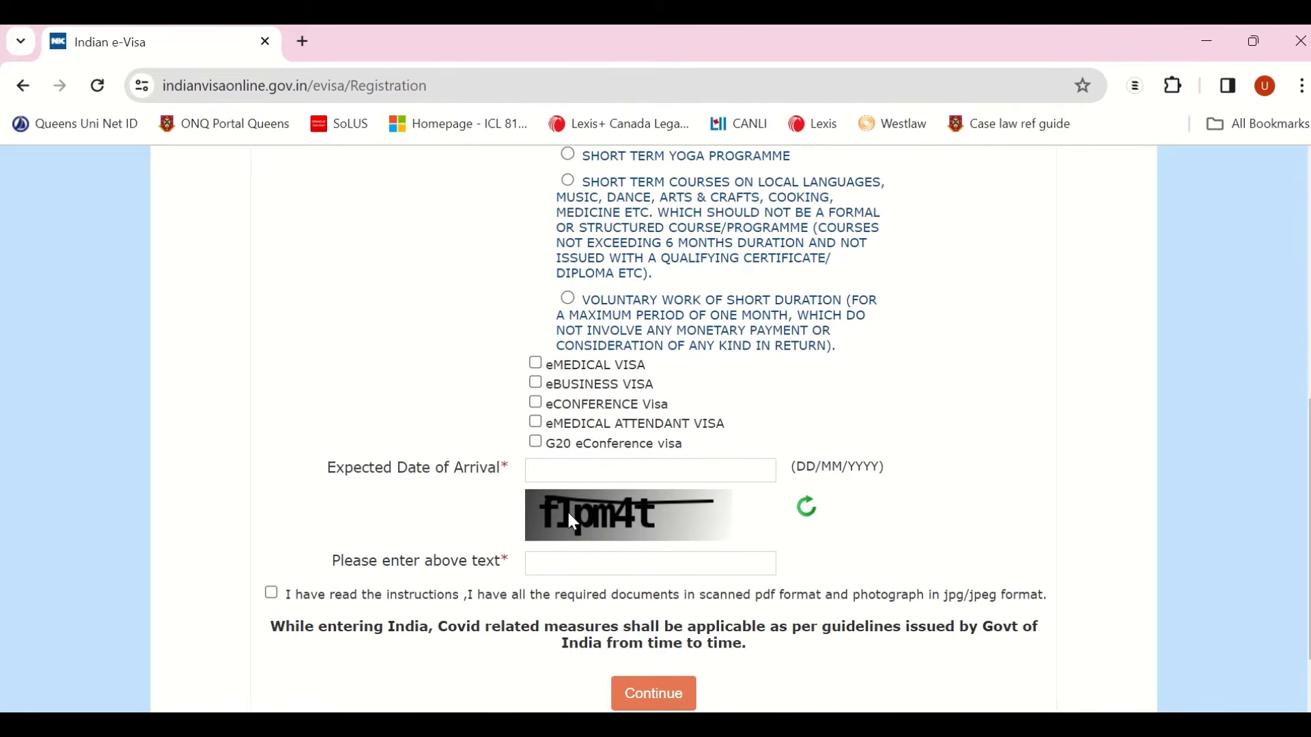
# Step: Set the expected date of arrival to 07/02/2024
pyautogui.click(590, 469)
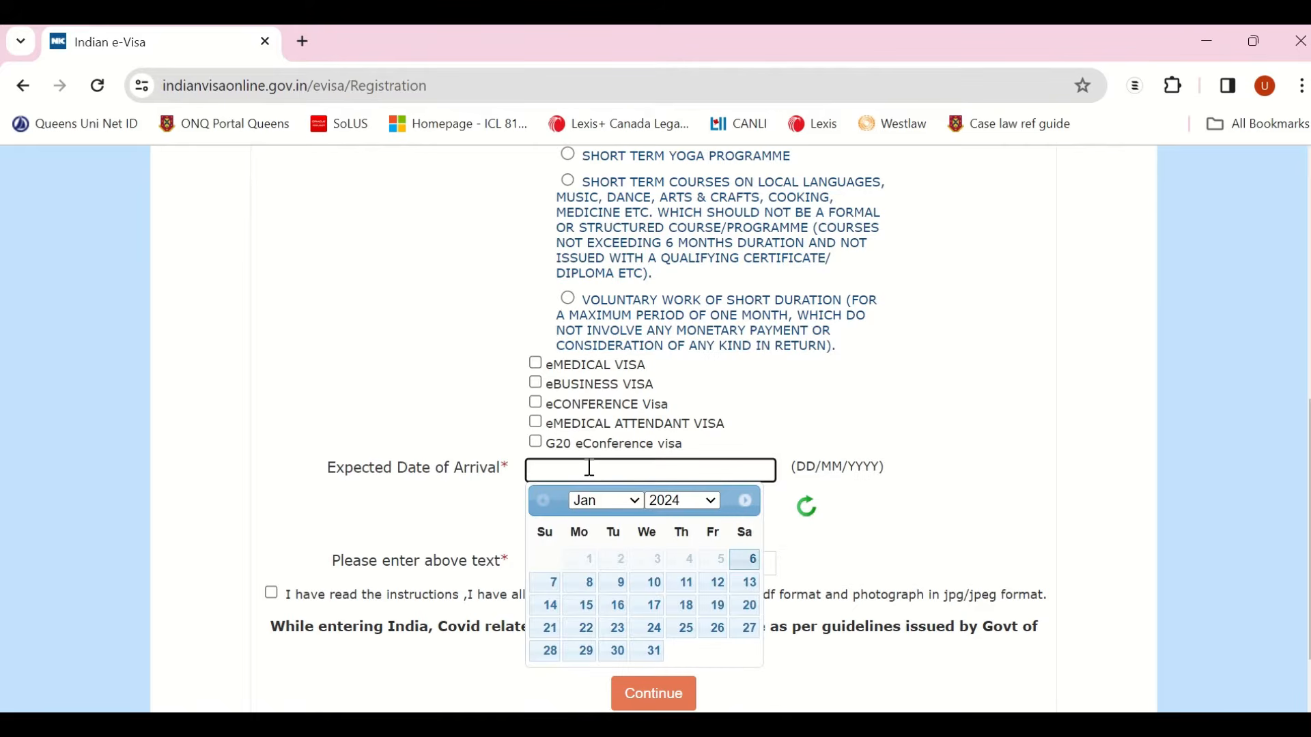
pyautogui.click(617, 503)
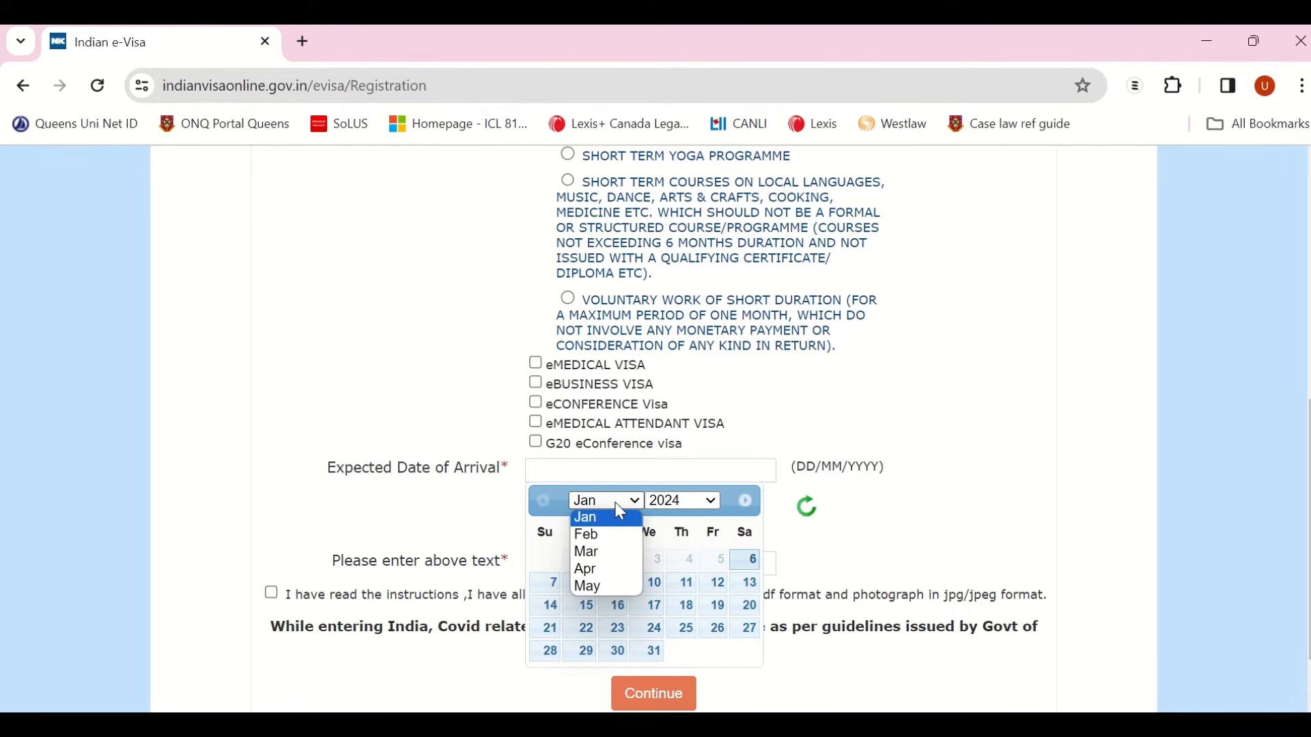
pyautogui.click(616, 503)
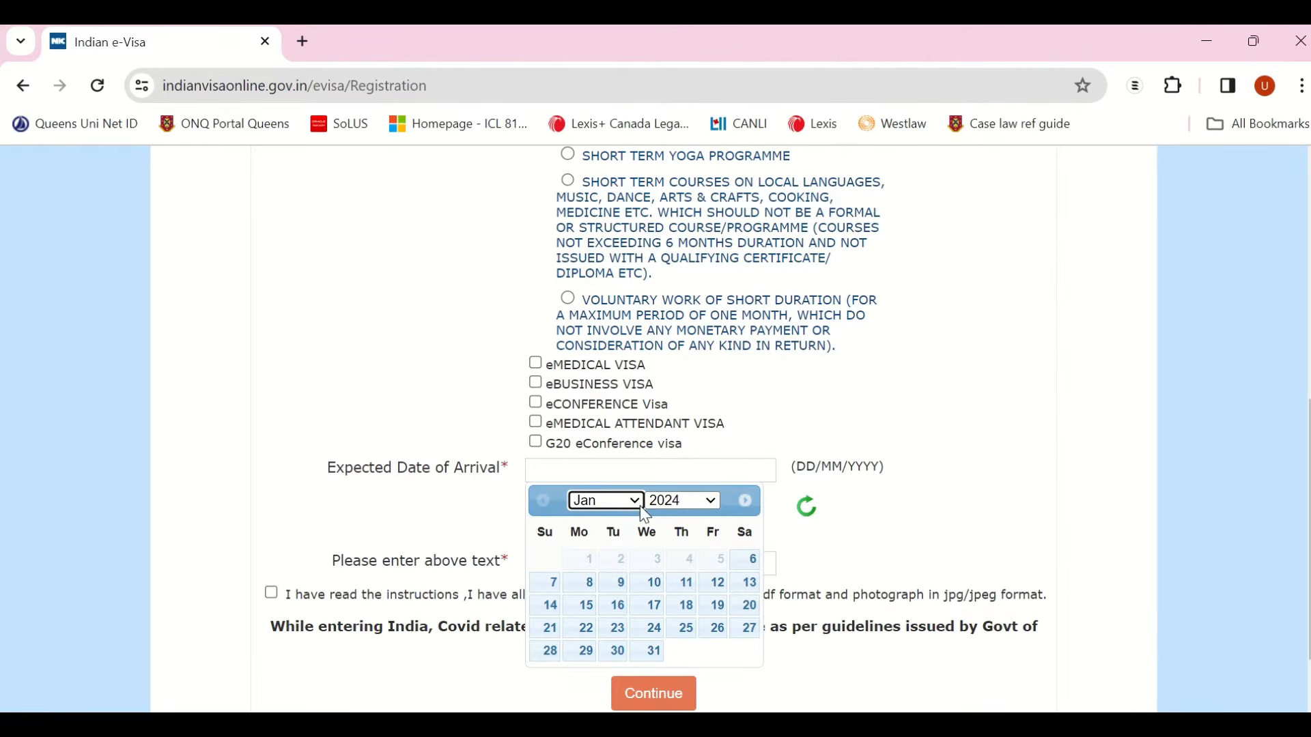
pyautogui.click(628, 505)
pyautogui.click(613, 534)
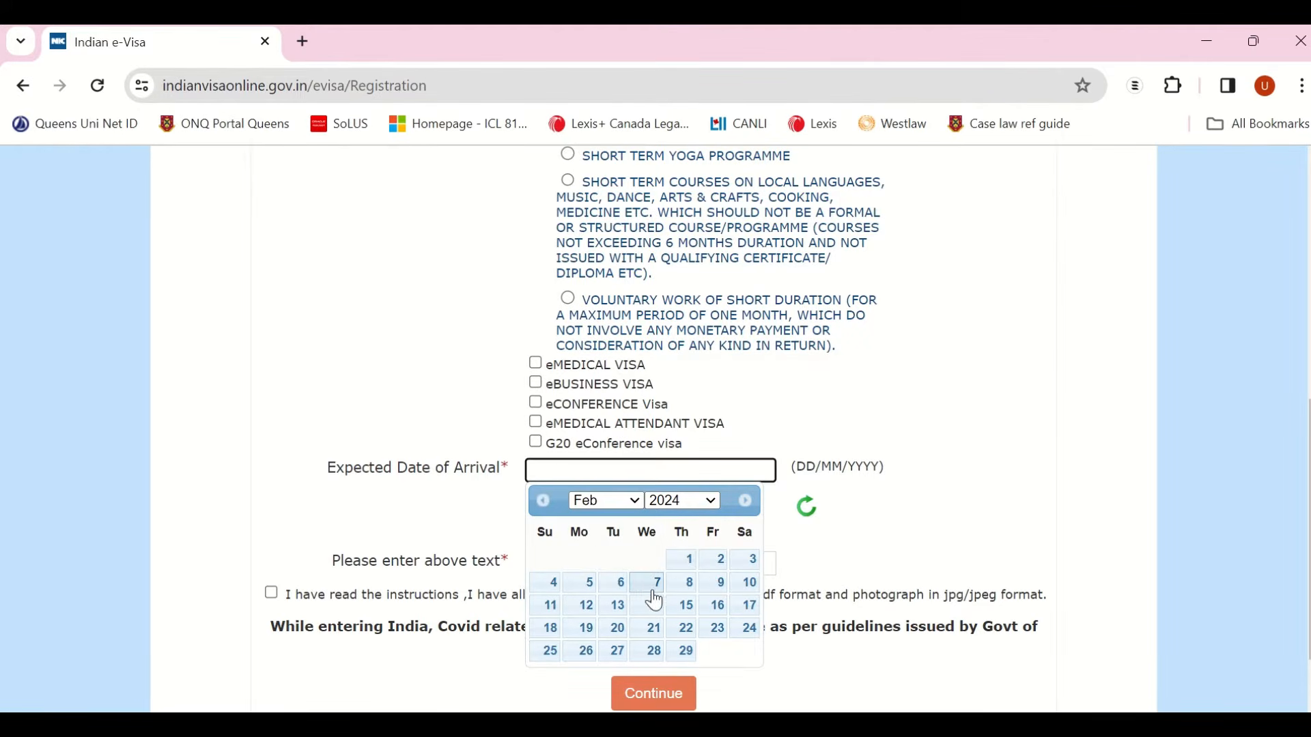
pyautogui.click(649, 585)
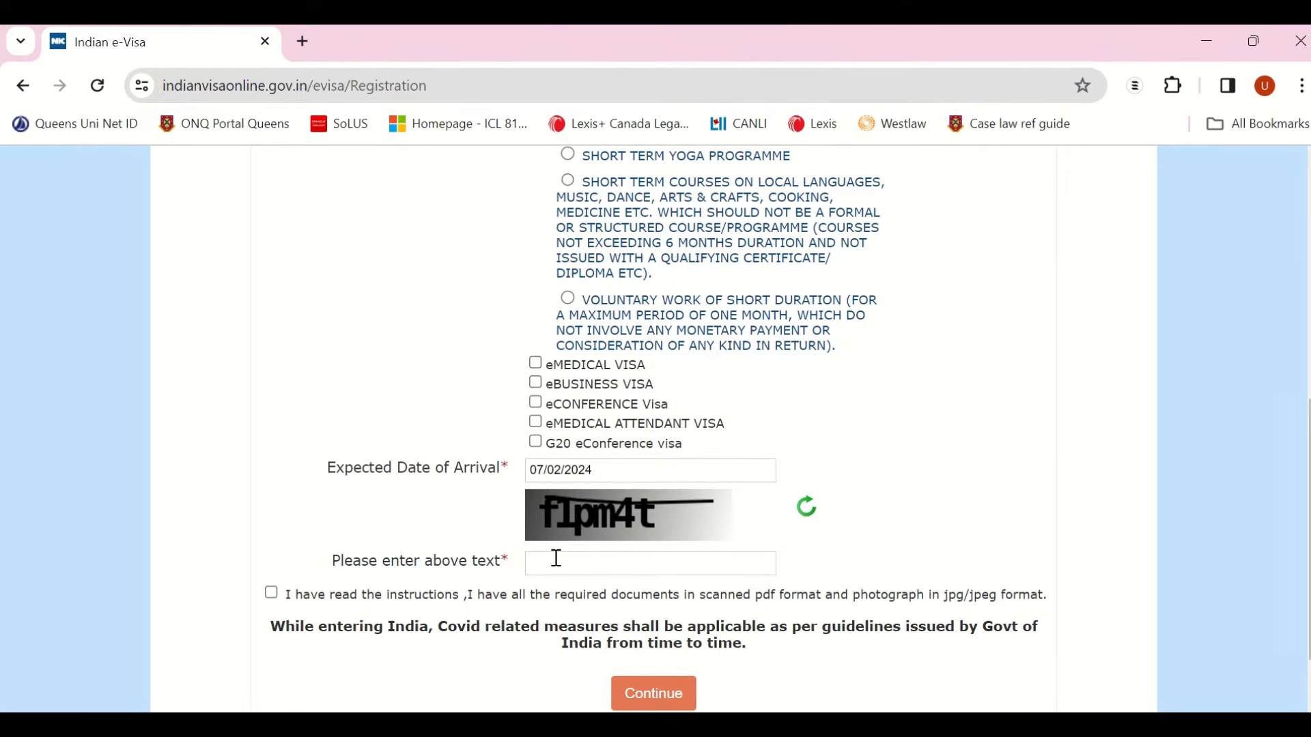
# Step: Enter the captcha text shown and tick the instructions declaration
pyautogui.click(557, 559)
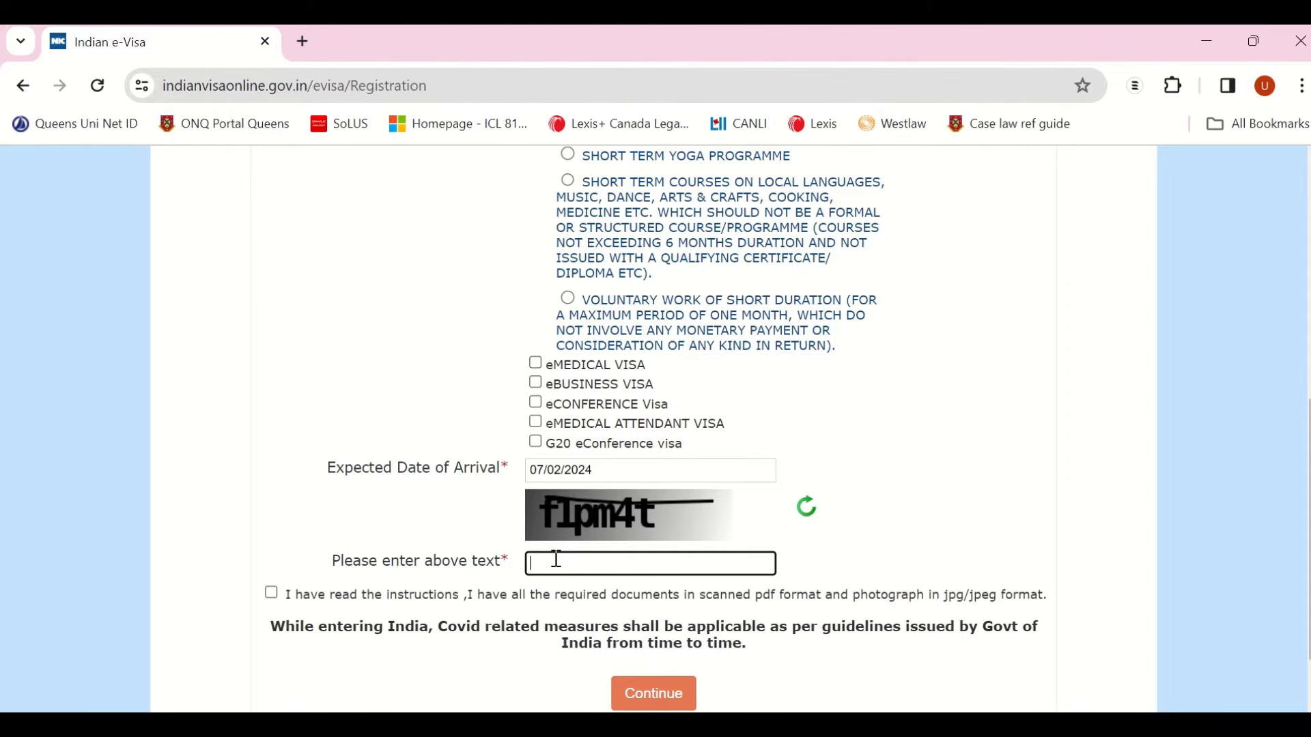
pyautogui.write('flpm4t')
pyautogui.click(271, 593)
pyautogui.scroll(-1, 276, 601)
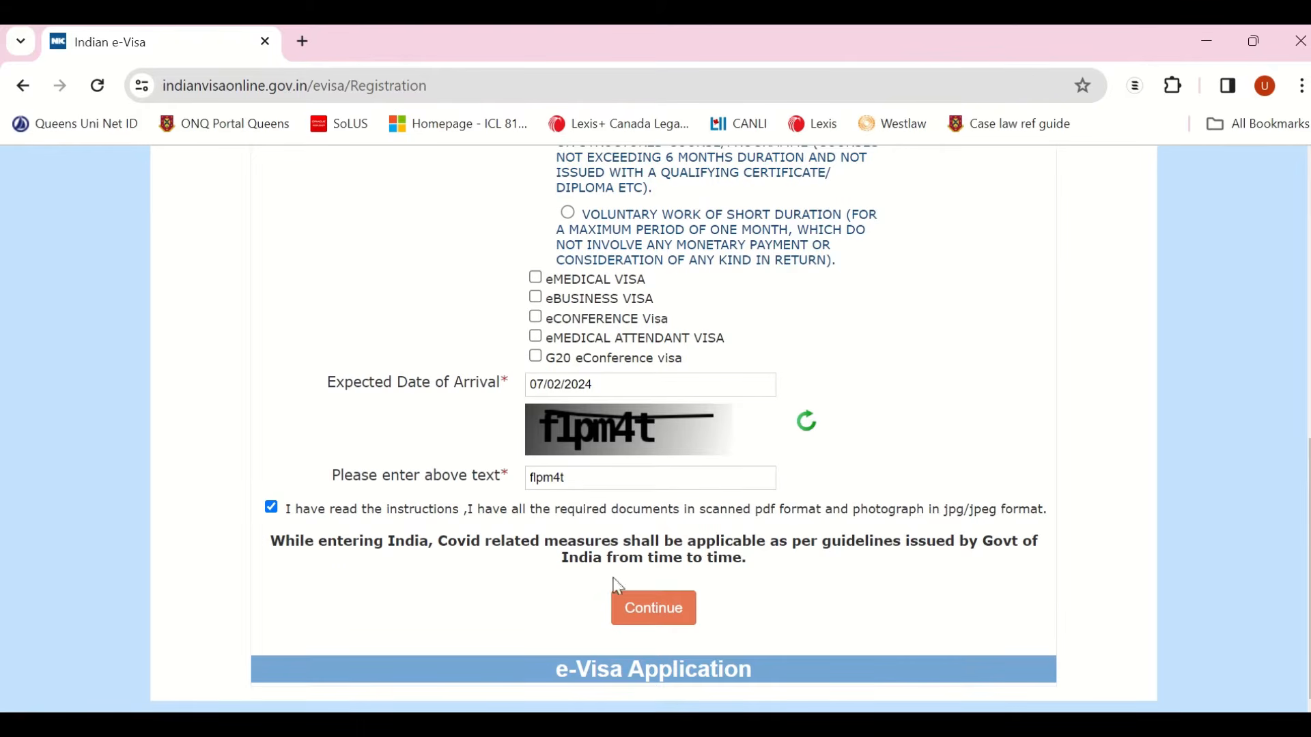
# Step: Continue past the registration and acknowledge the required-documents note to get a temporary application ID
pyautogui.click(650, 617)
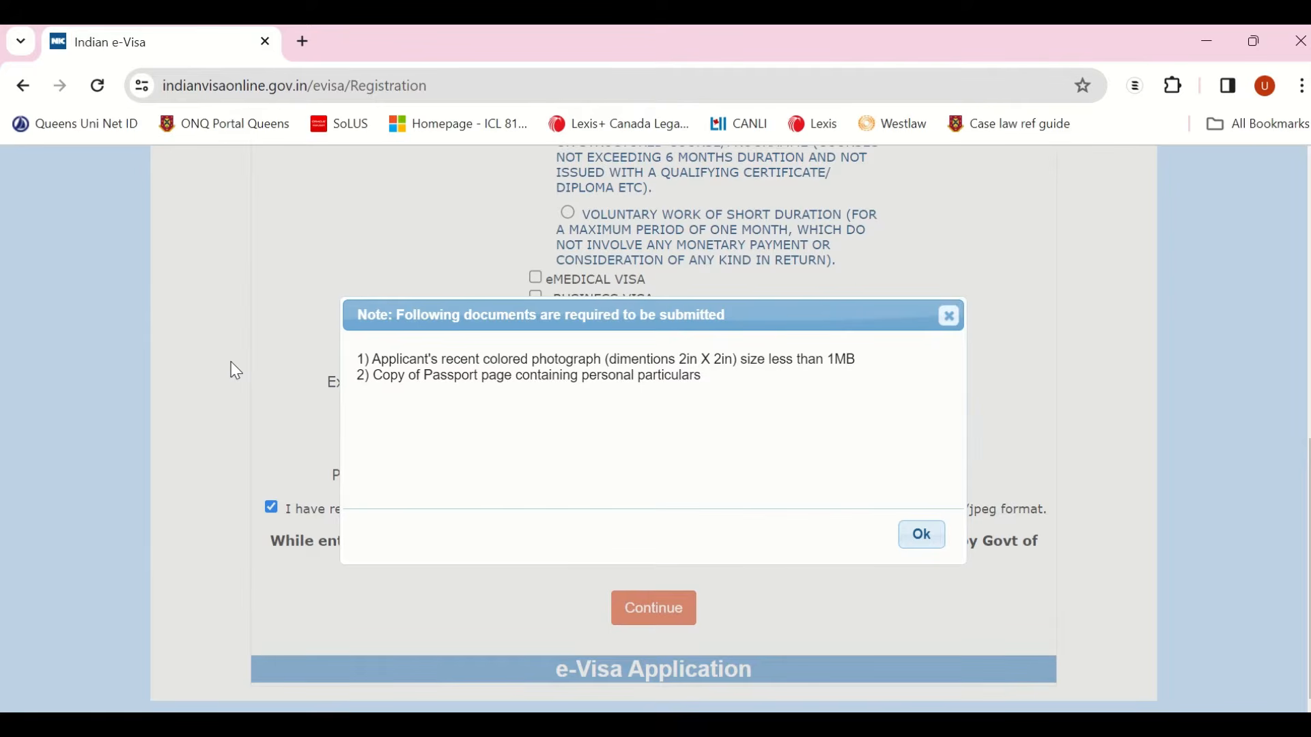
pyautogui.click(928, 546)
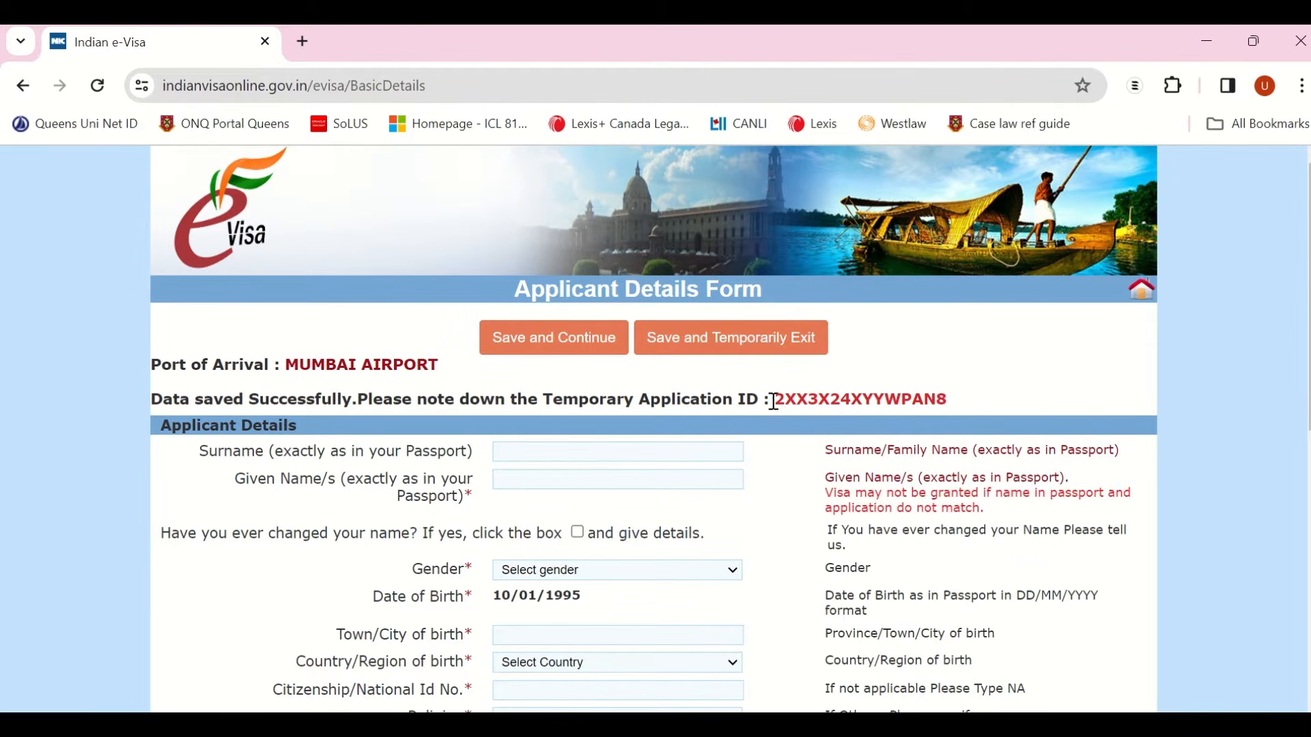
# Step: Enter the applicant's surname and given name and set gender to FEMALE
pyautogui.scroll(-1, 790, 430)
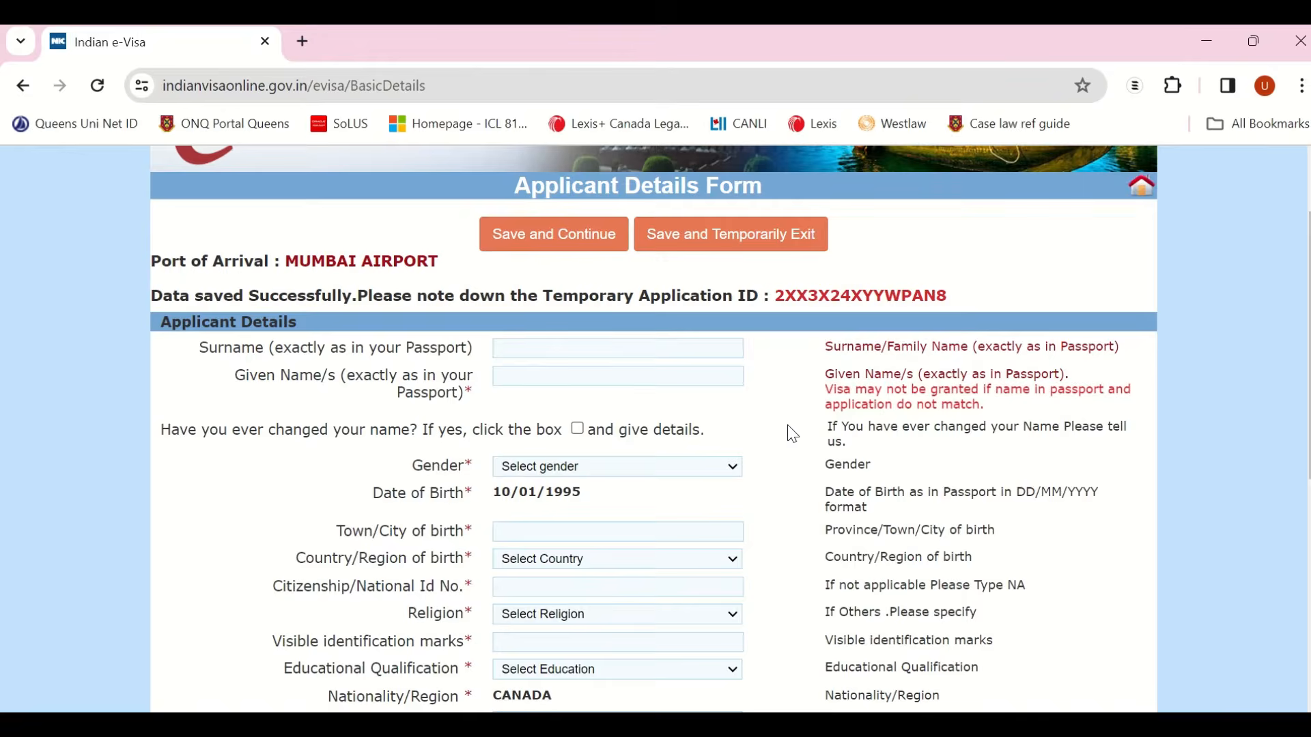
pyautogui.scroll(-1, 792, 435)
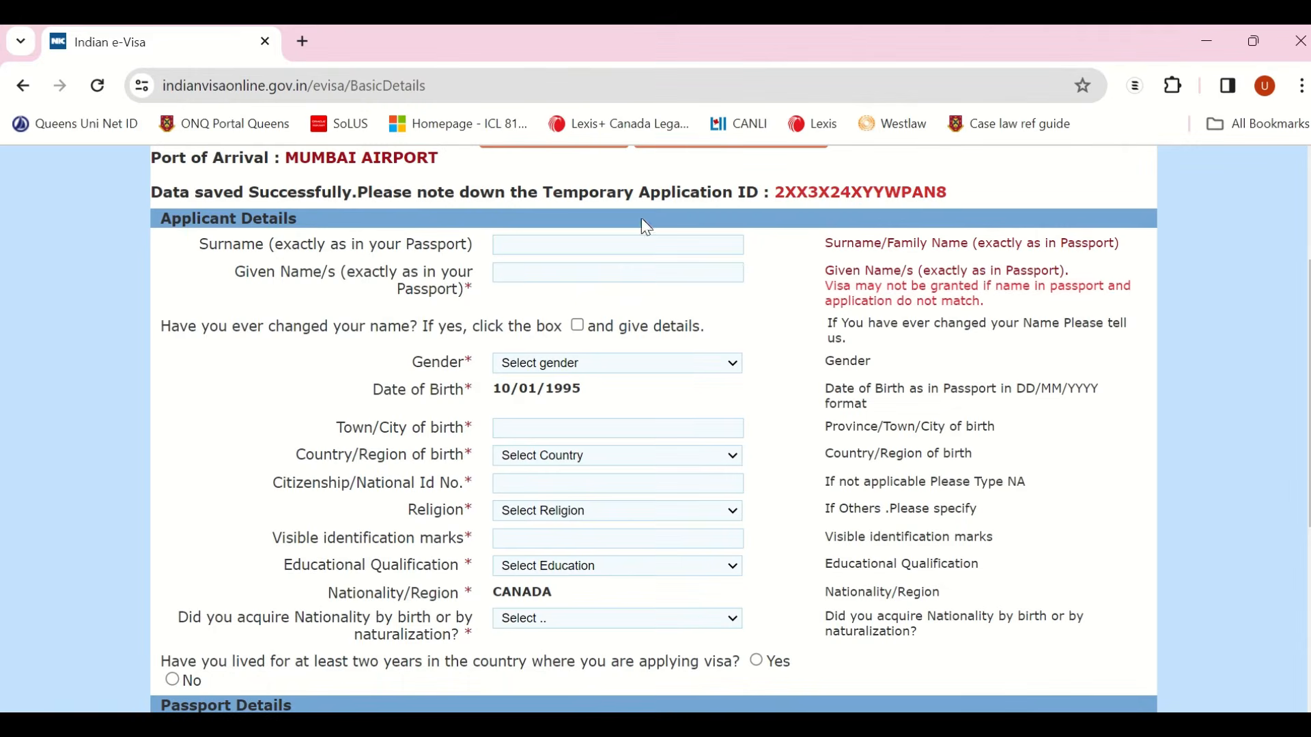
pyautogui.click(605, 246)
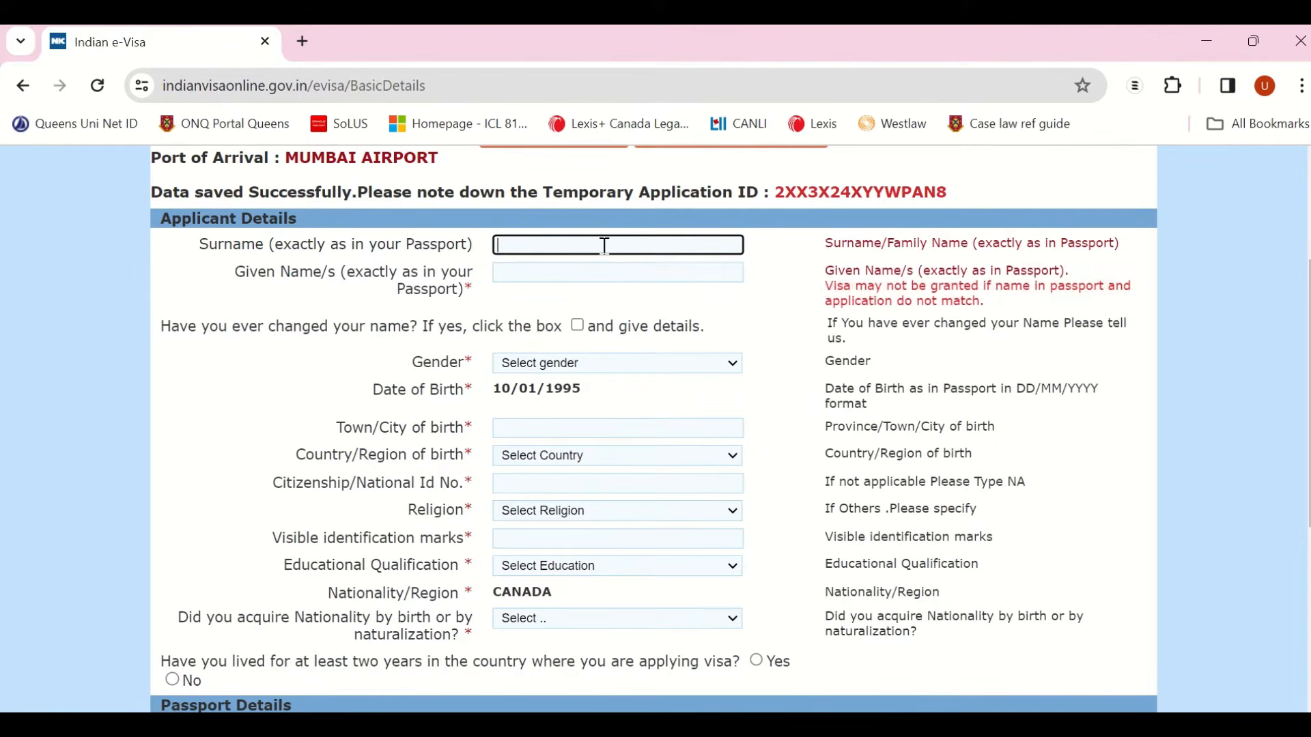
pyautogui.press('Tab')
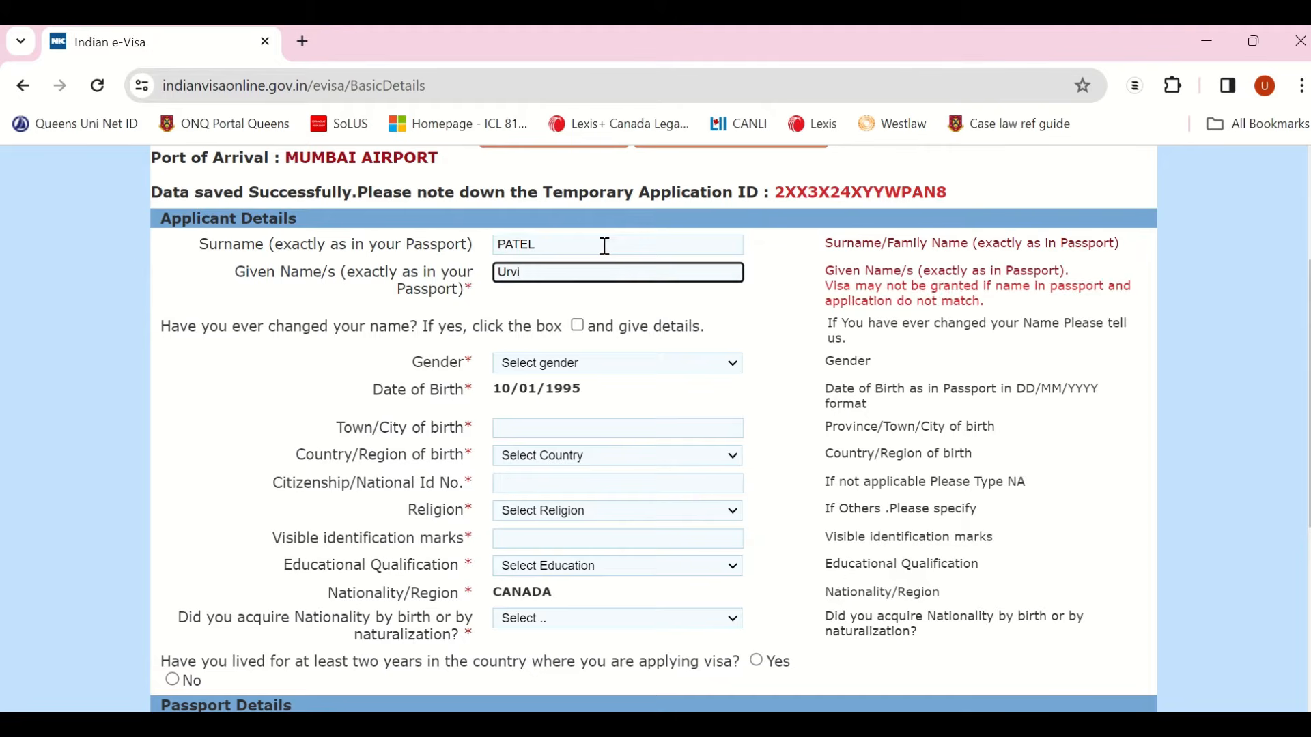
pyautogui.click(587, 367)
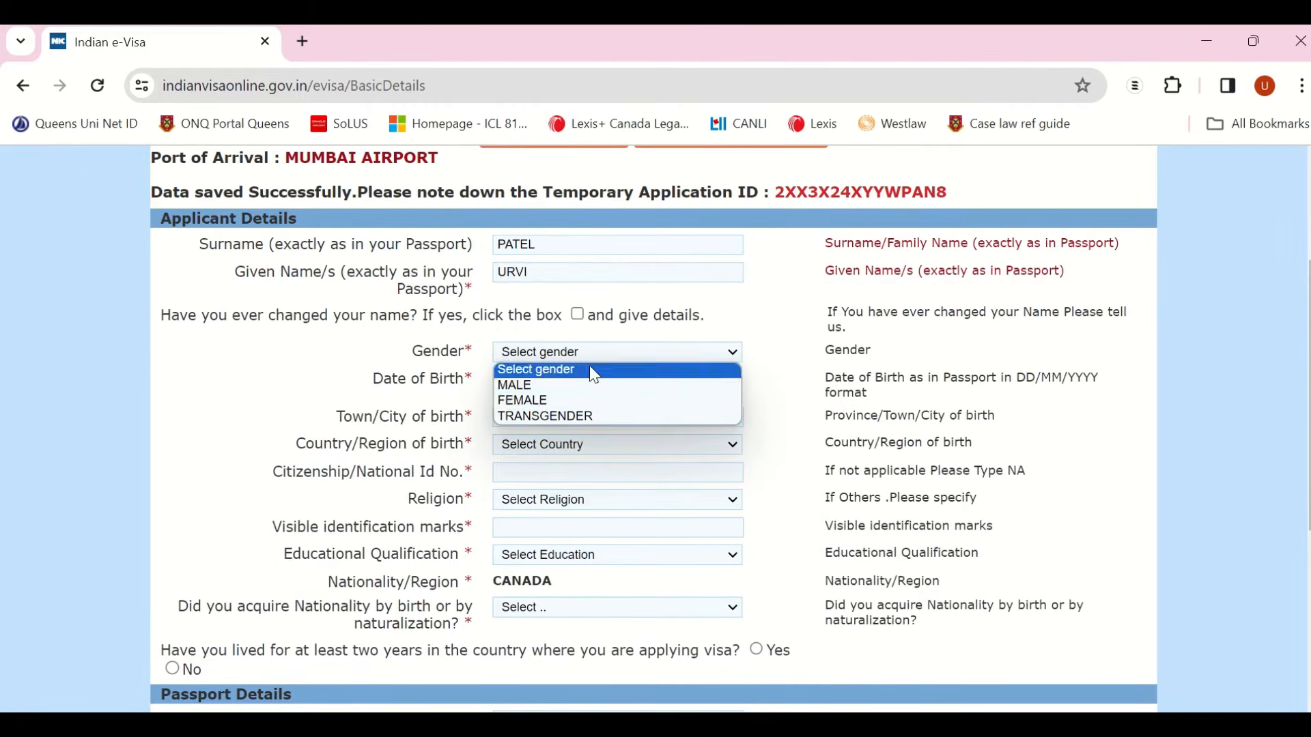
pyautogui.click(538, 399)
# Step: Enter town of birth Ahmedabad, country of birth INDIA, and a placeholder national ID
pyautogui.click(524, 419)
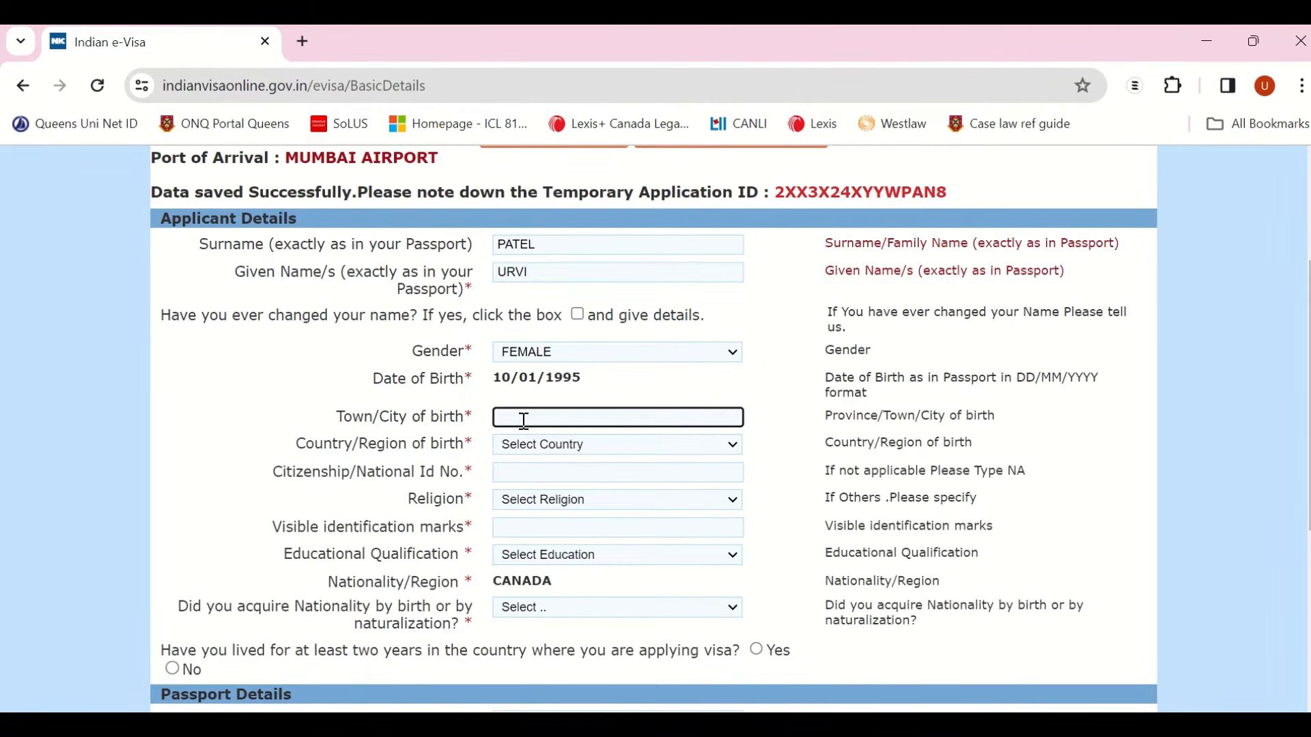
pyautogui.write('Ahmedabad')
pyautogui.click(543, 454)
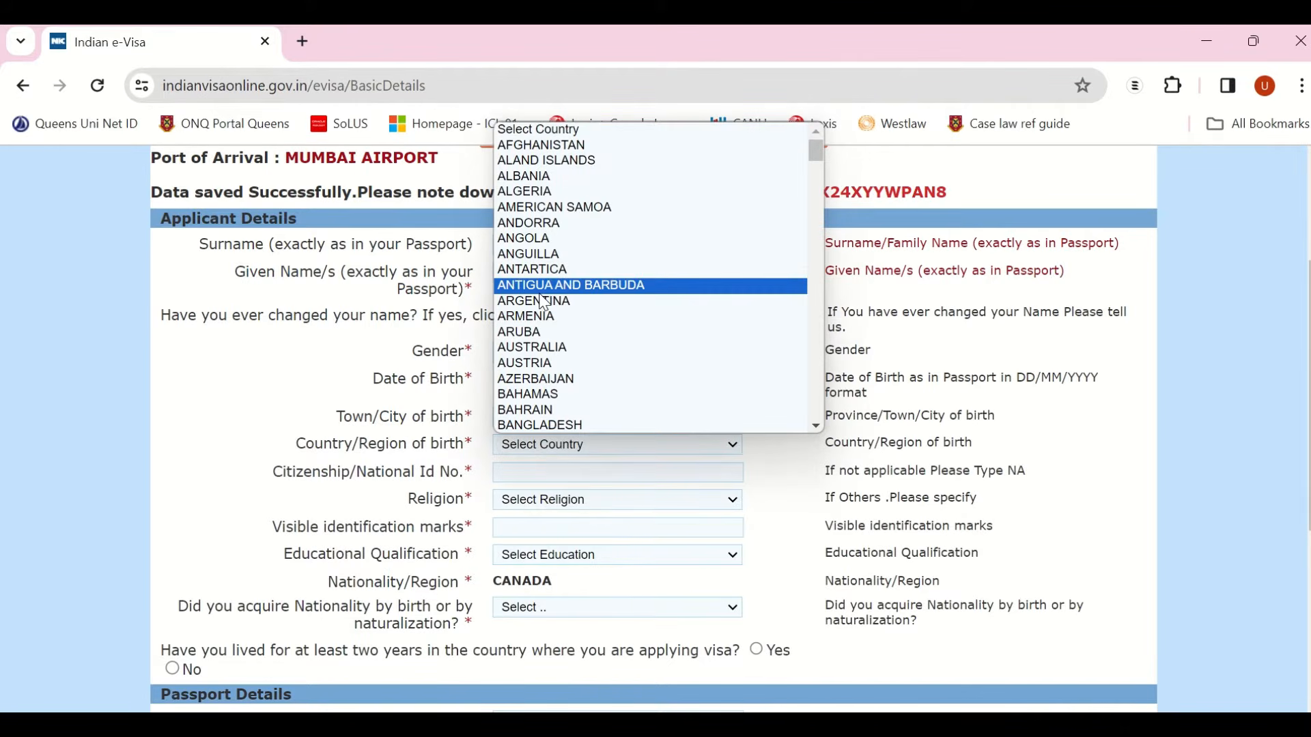
pyautogui.write('india')
pyautogui.press('Return')
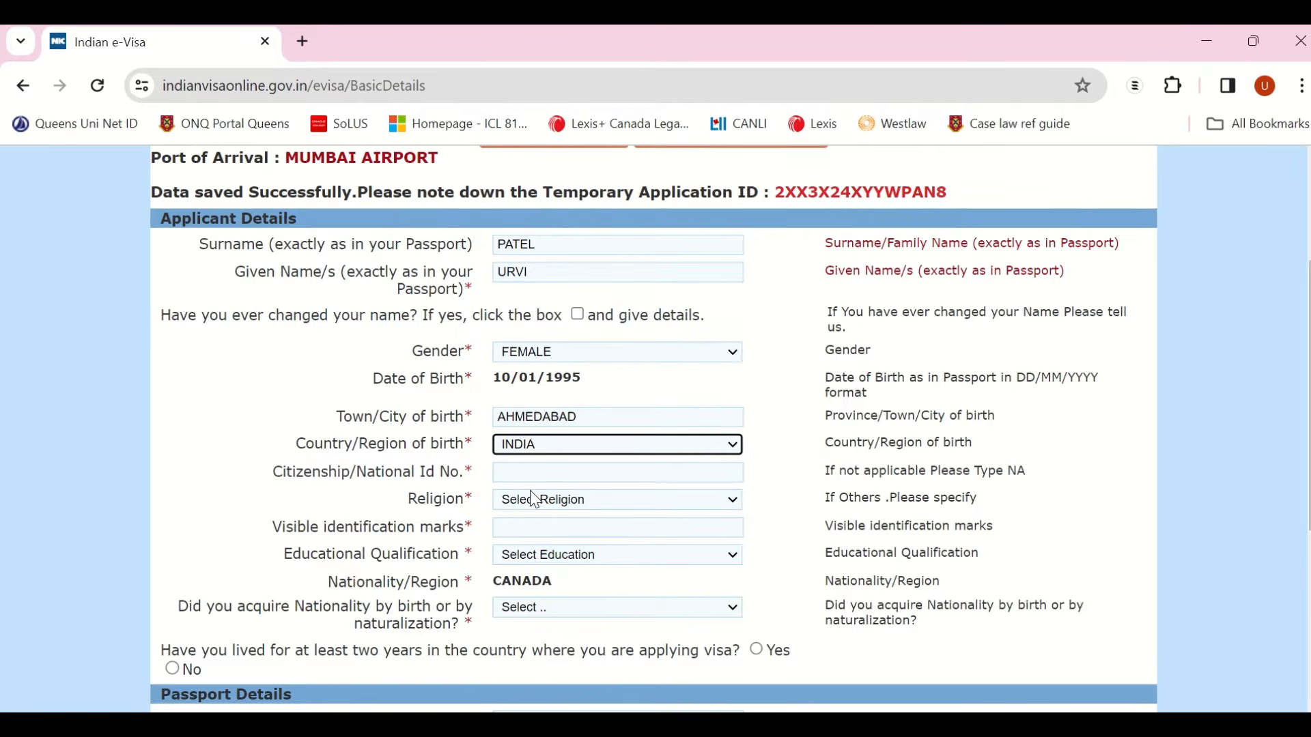
pyautogui.click(544, 479)
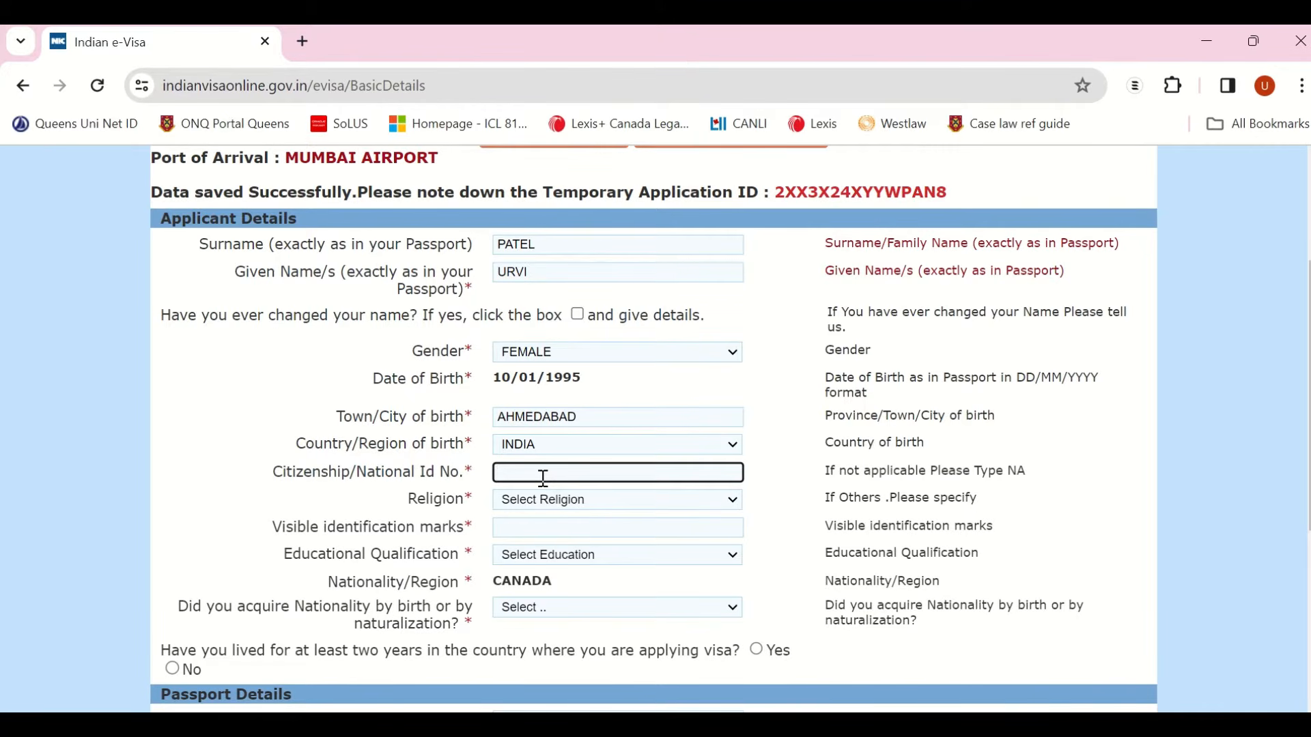
pyautogui.write('N/A')
# Step: Set religion to HINDU, describe a visible identification mark, and choose POST GRADUATE qualification
pyautogui.click(550, 506)
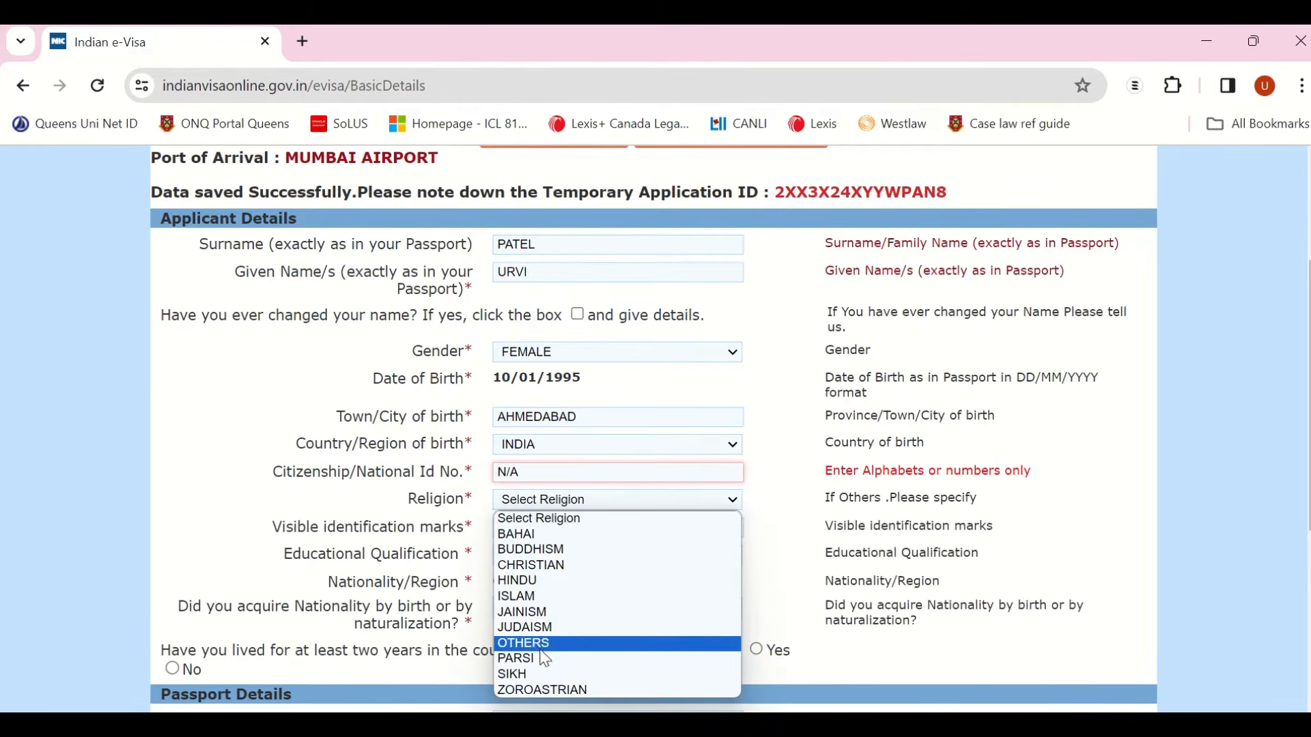
pyautogui.click(543, 582)
pyautogui.click(544, 535)
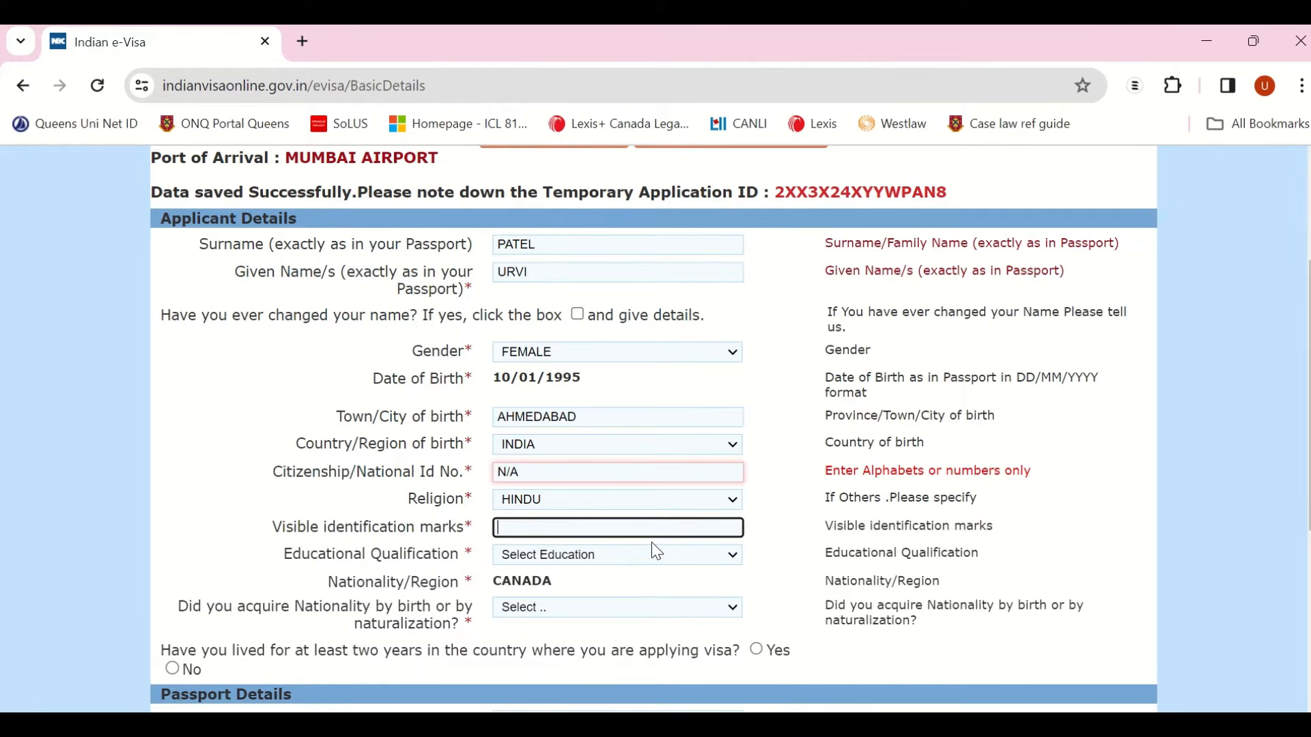
pyautogui.write('Mole on my Index finger')
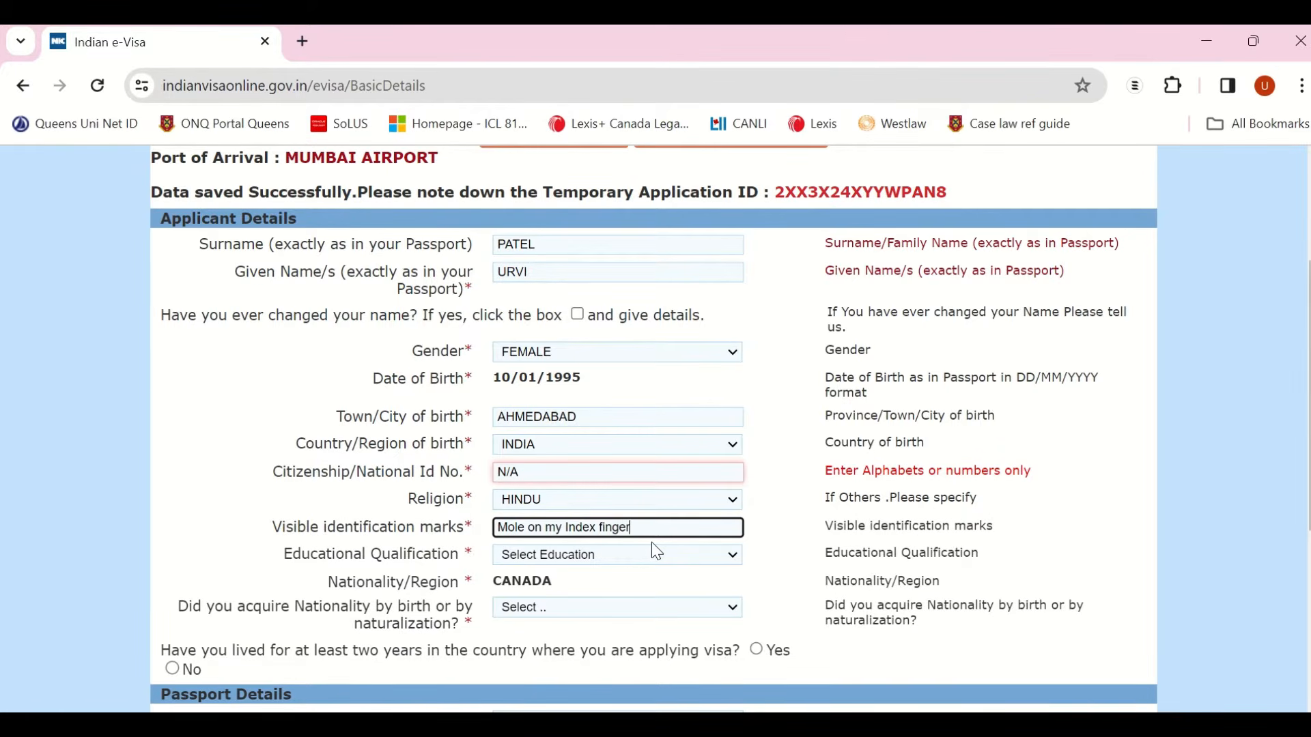
pyautogui.click(591, 564)
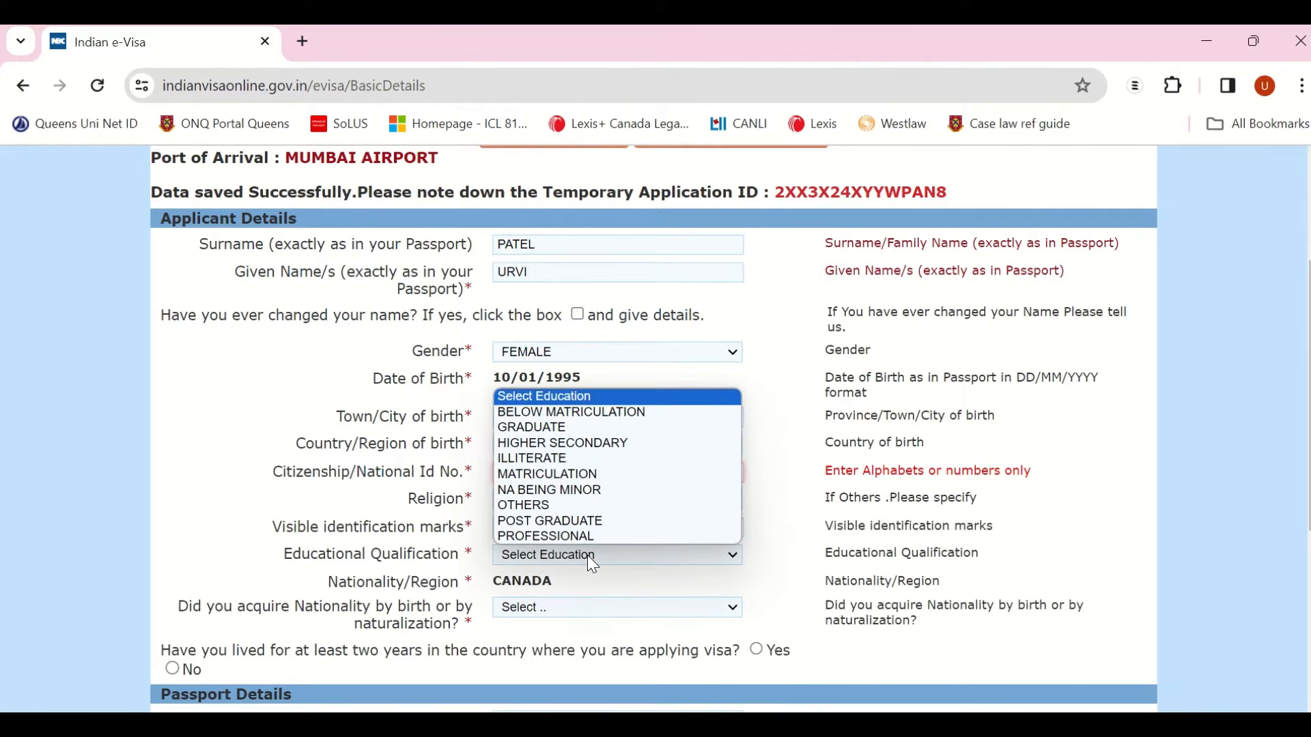
pyautogui.click(592, 522)
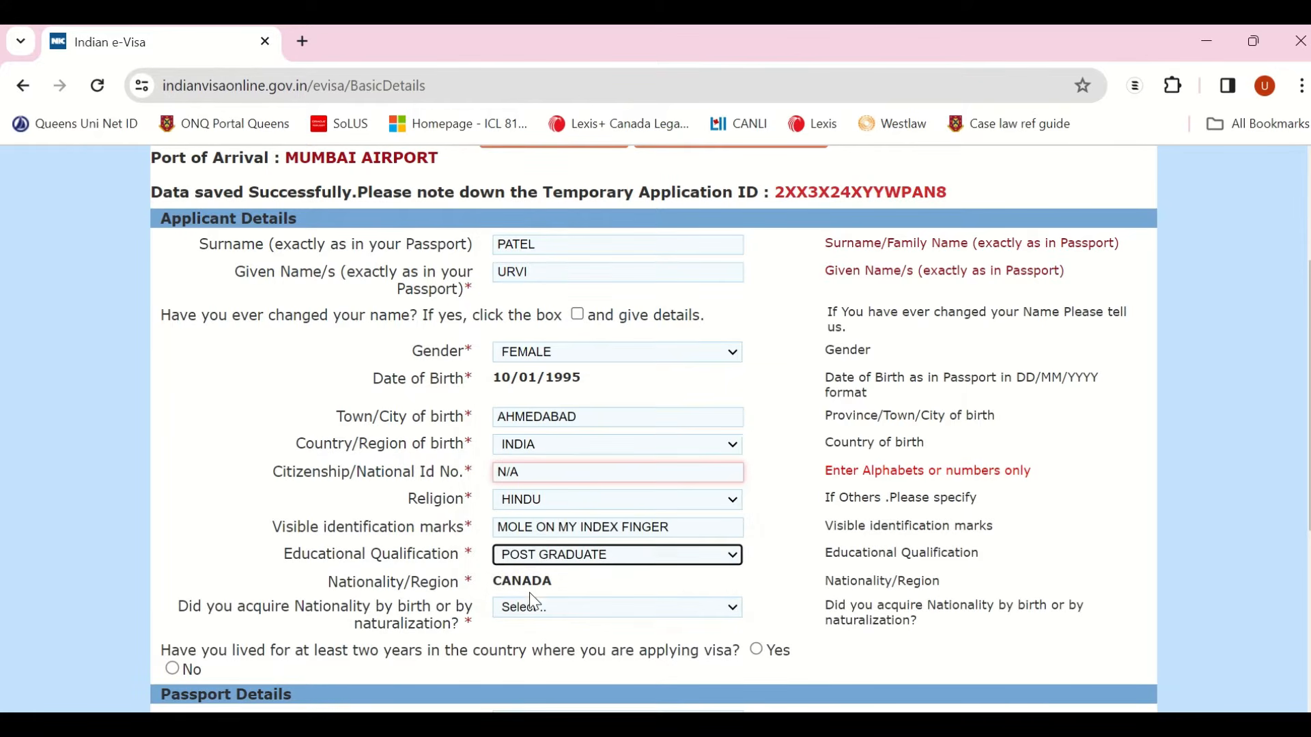
pyautogui.scroll(-3, 609, 581)
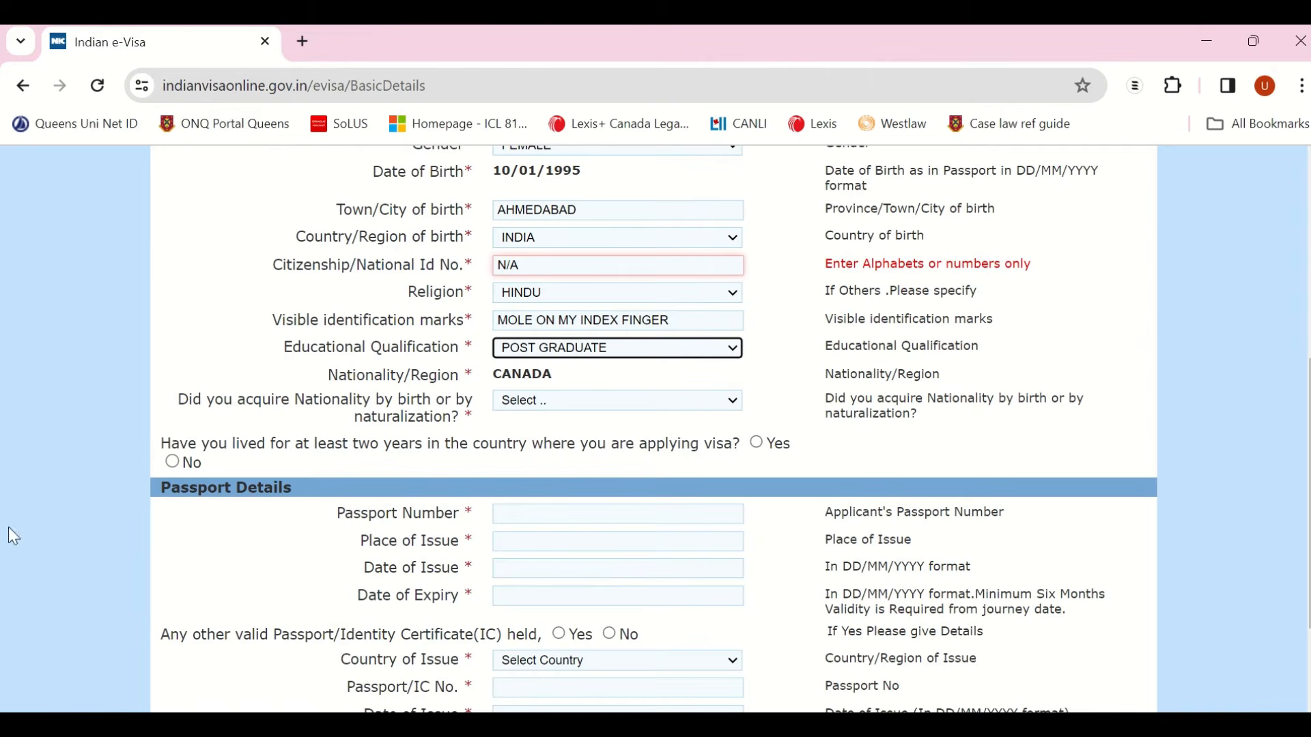
# Step: Mark nationality acquired by Naturalization, previous nationality INDIA, and answer Yes to two years' residence
pyautogui.click(575, 403)
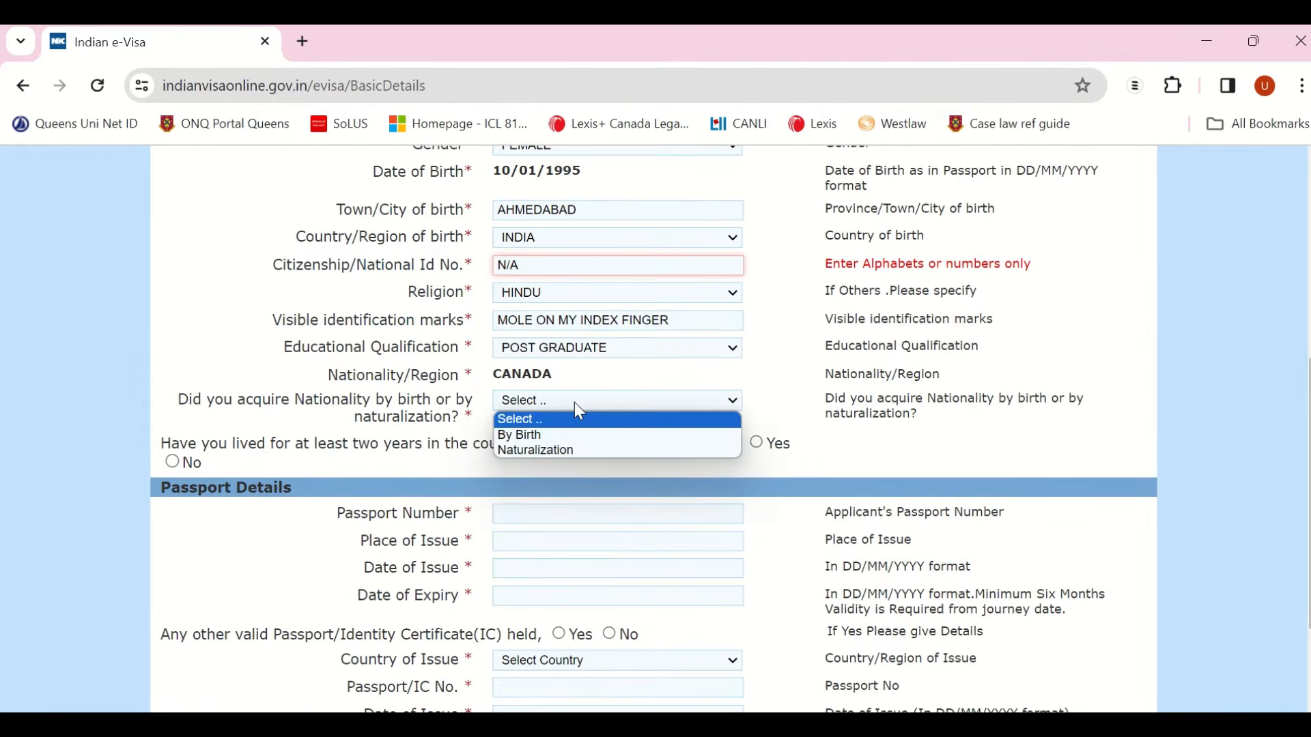
pyautogui.click(538, 452)
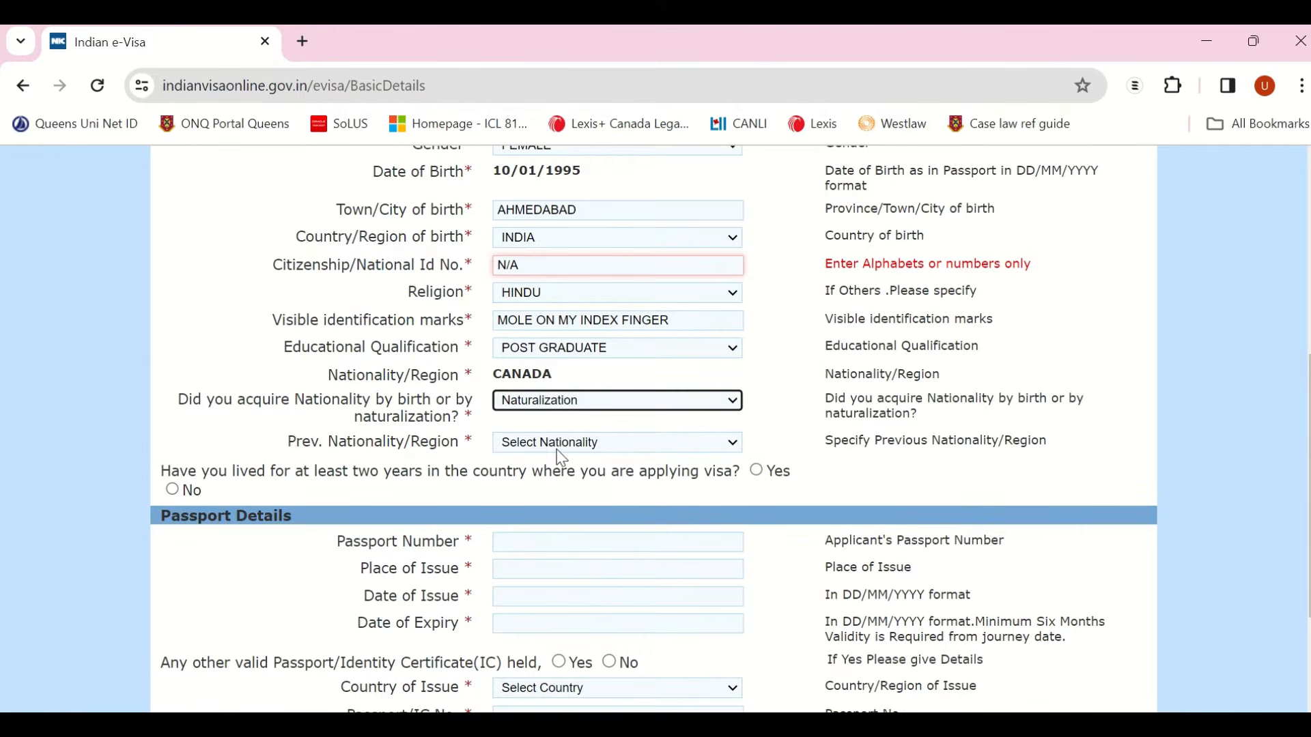
pyautogui.click(564, 457)
pyautogui.write('india')
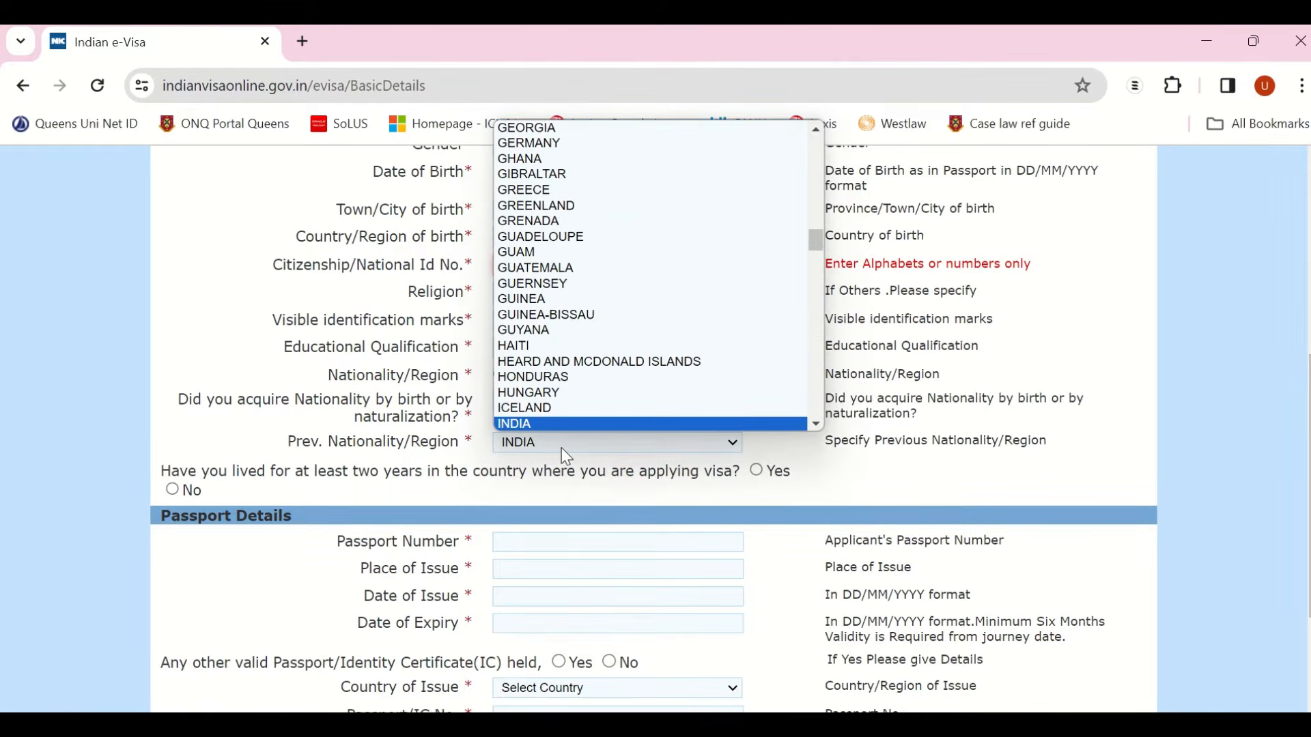
pyautogui.press('Return')
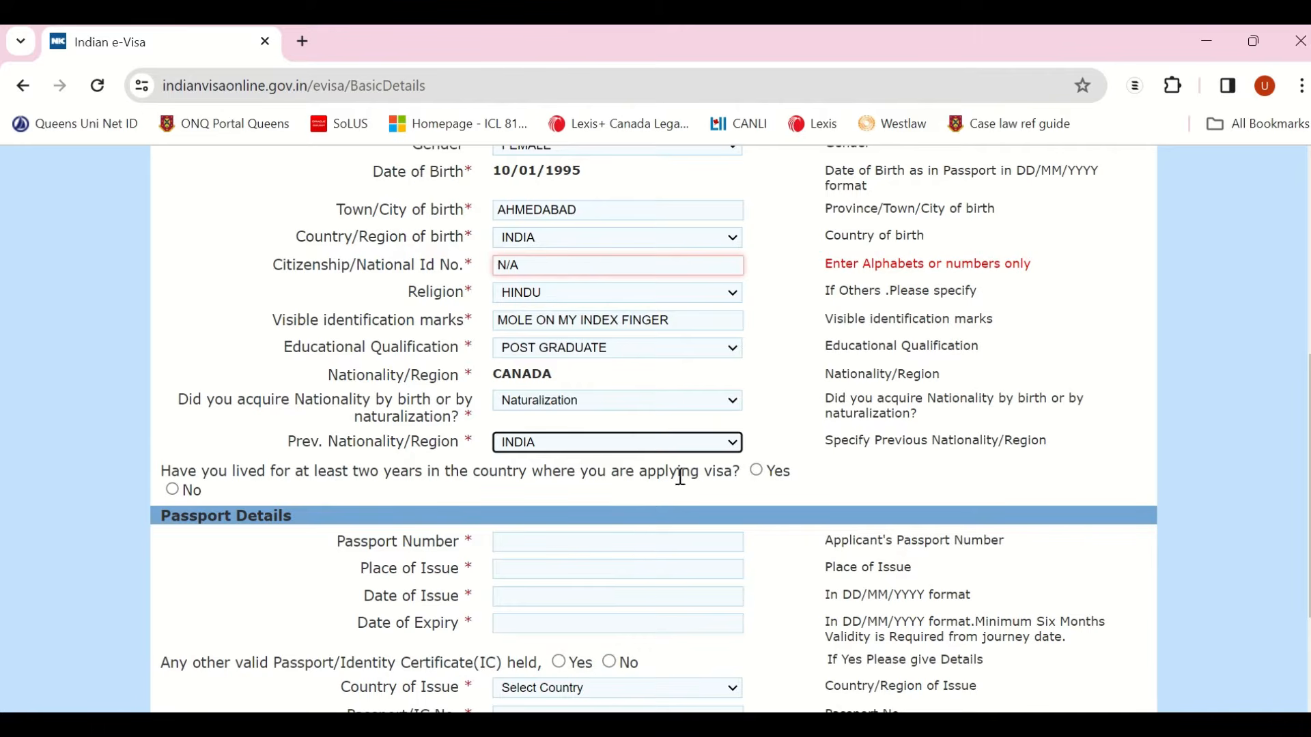
pyautogui.click(758, 471)
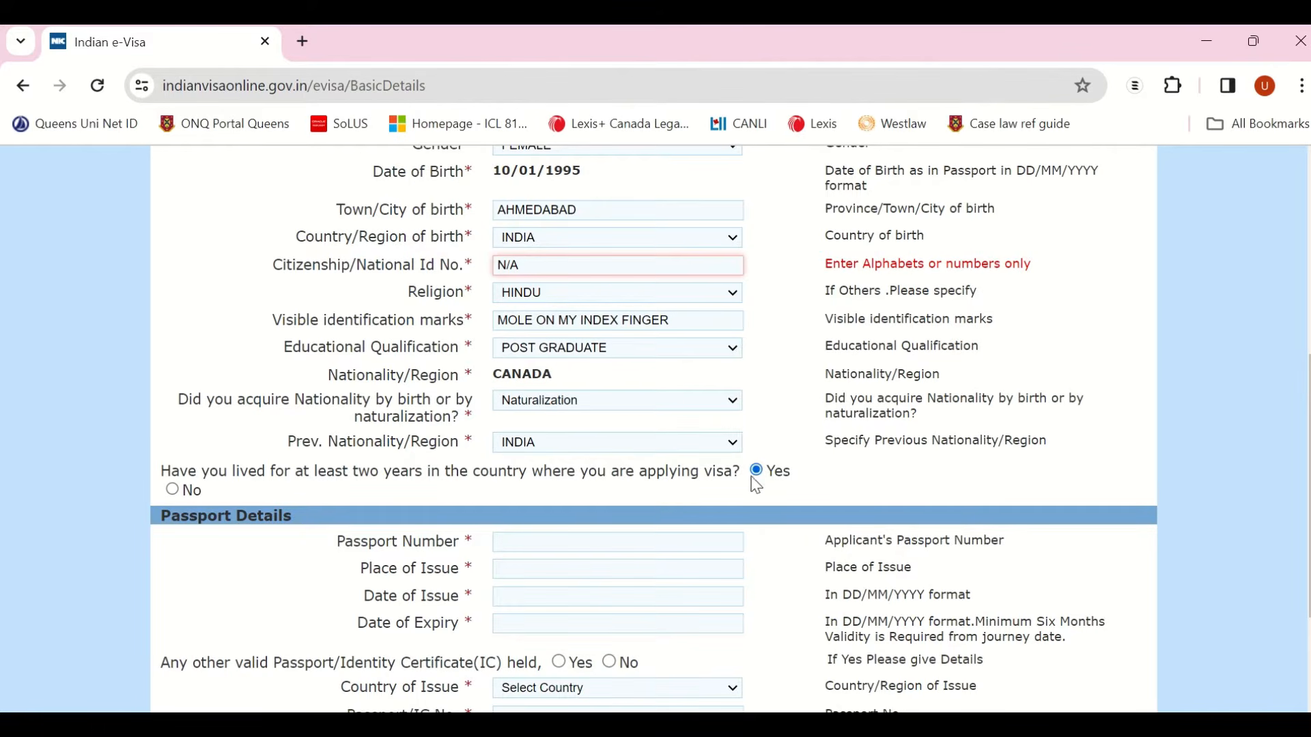
# Step: Correct the citizenship/national ID value from N/A to NA and accept it
pyautogui.click(511, 265)
pyautogui.press('BackSpace')
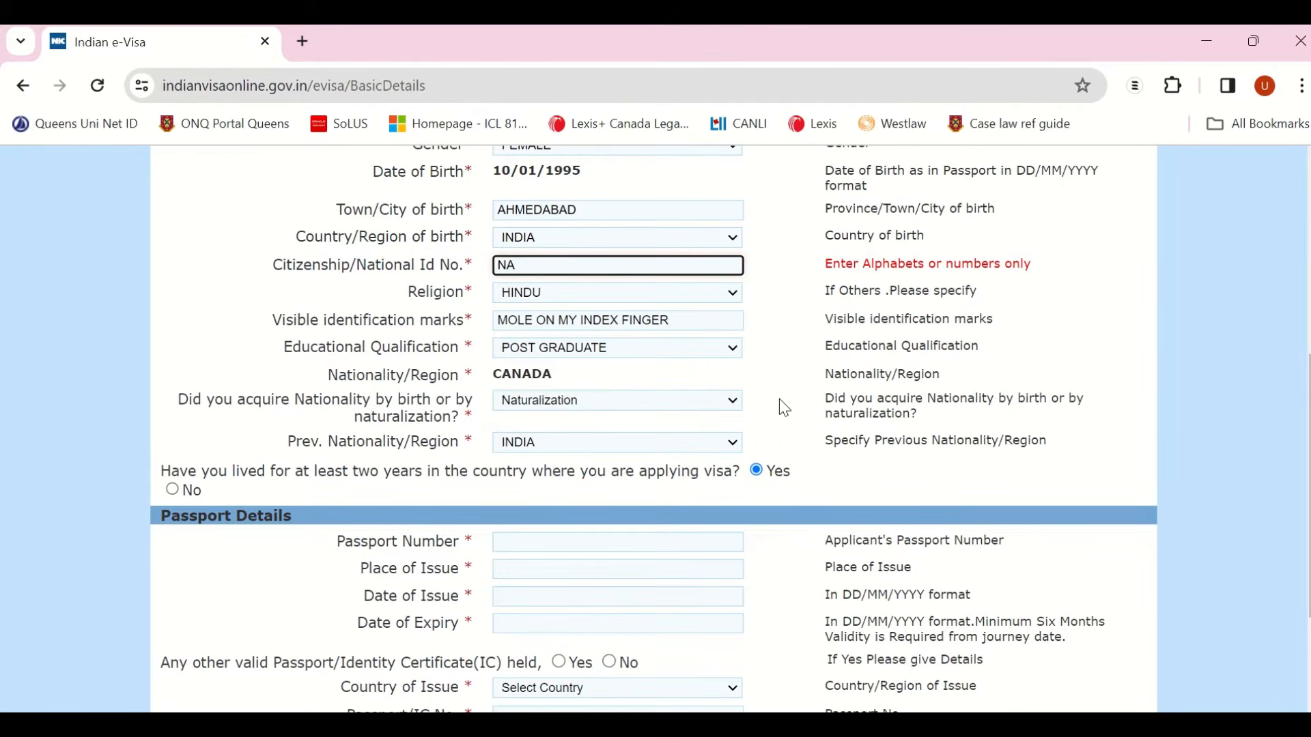
pyautogui.click(832, 483)
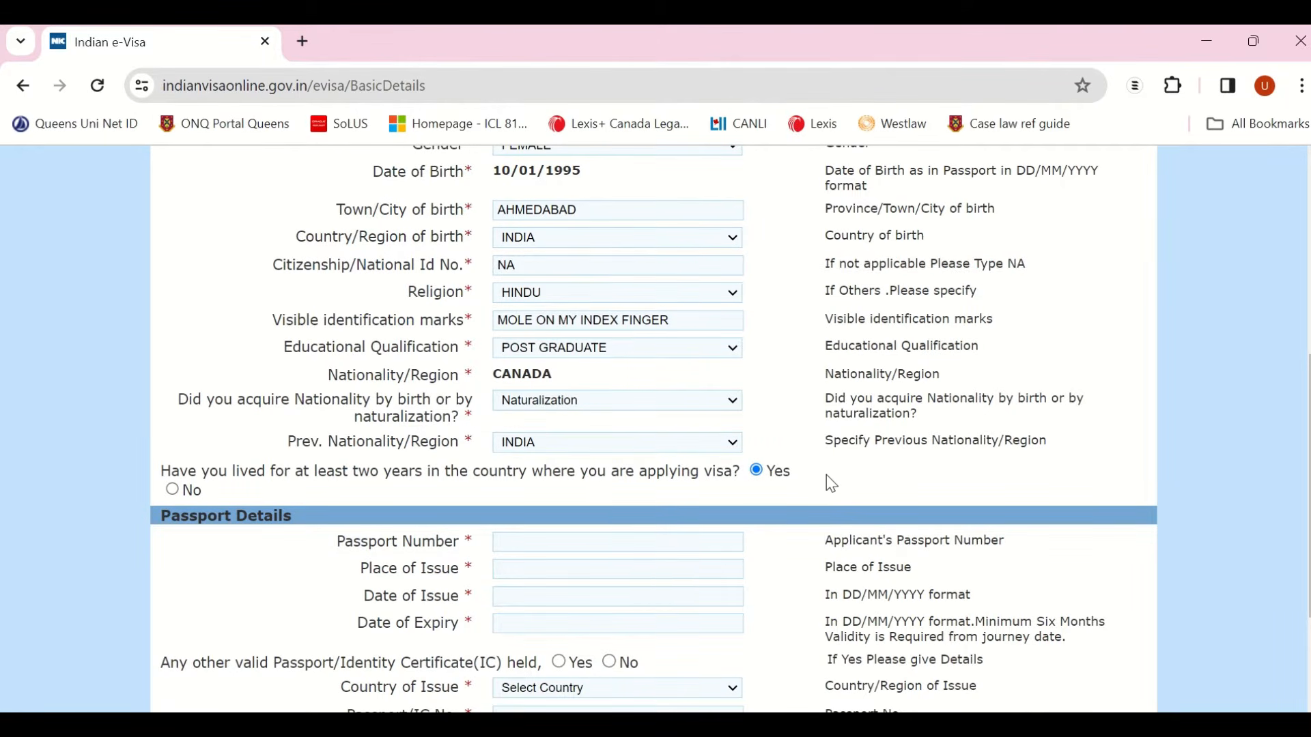
pyautogui.scroll(-1, 539, 530)
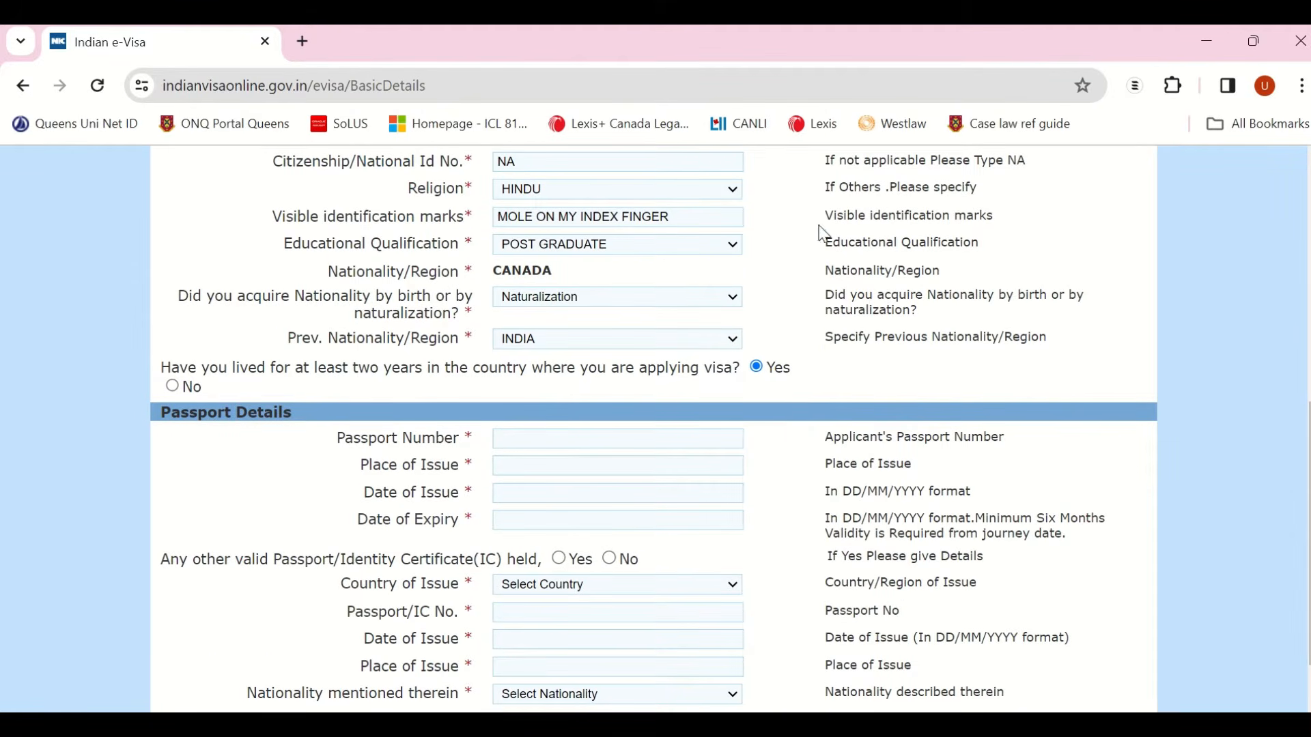
# Step: Enter the passport number and TORONTO as place of issue
pyautogui.click(554, 442)
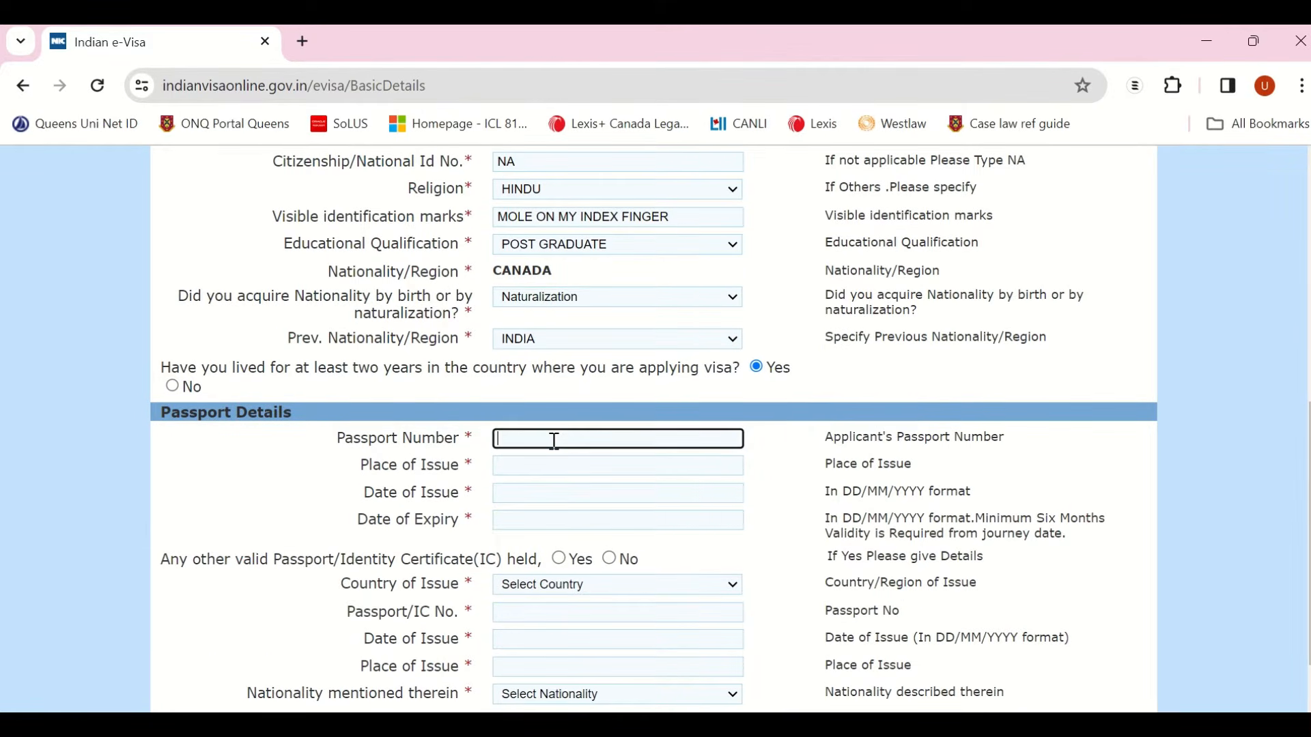
pyautogui.click(539, 465)
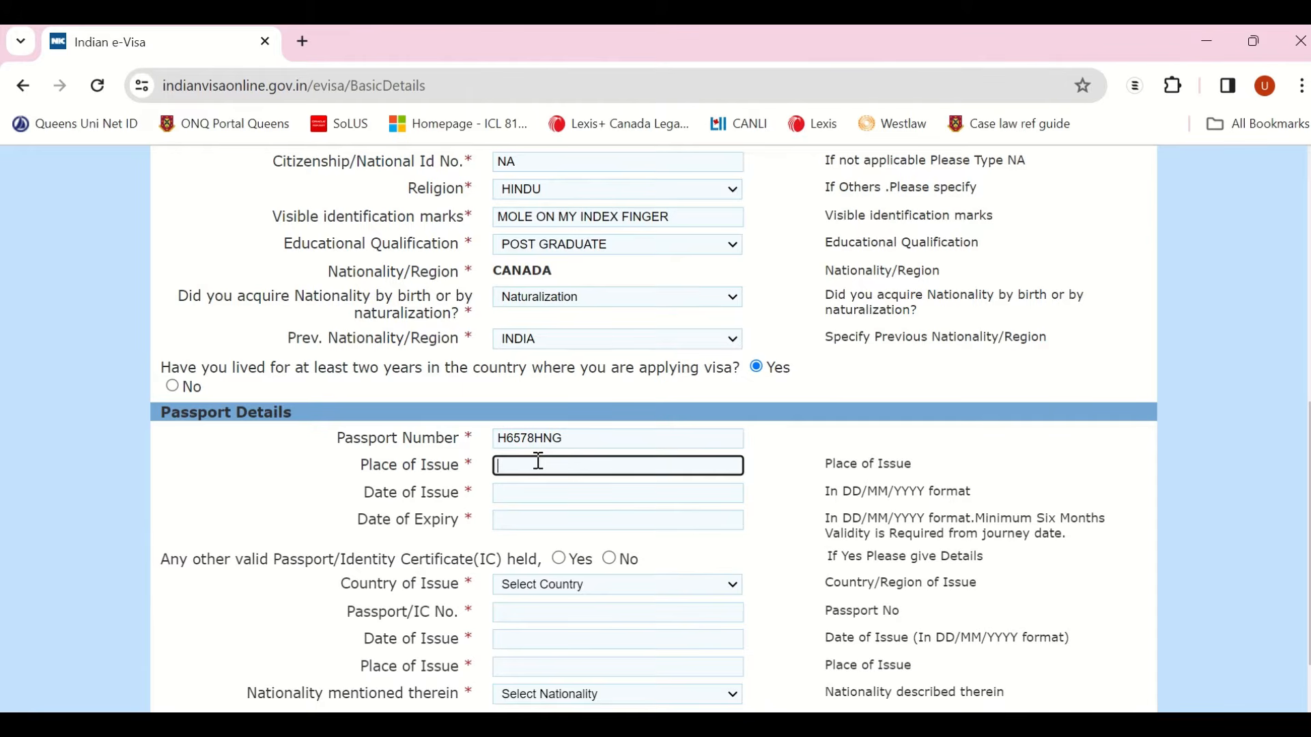
pyautogui.write('Toronto')
# Step: Set the passport issue date to 08/01/2019
pyautogui.click(527, 494)
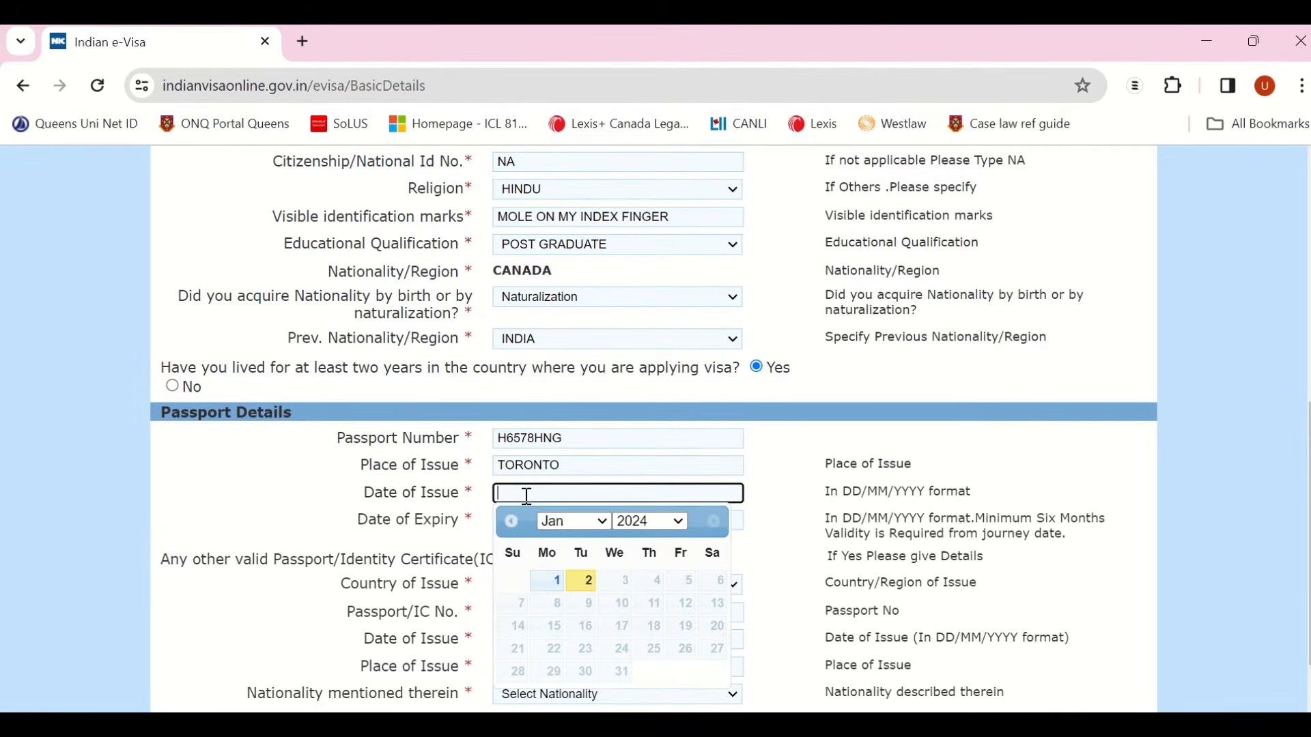
pyautogui.click(577, 523)
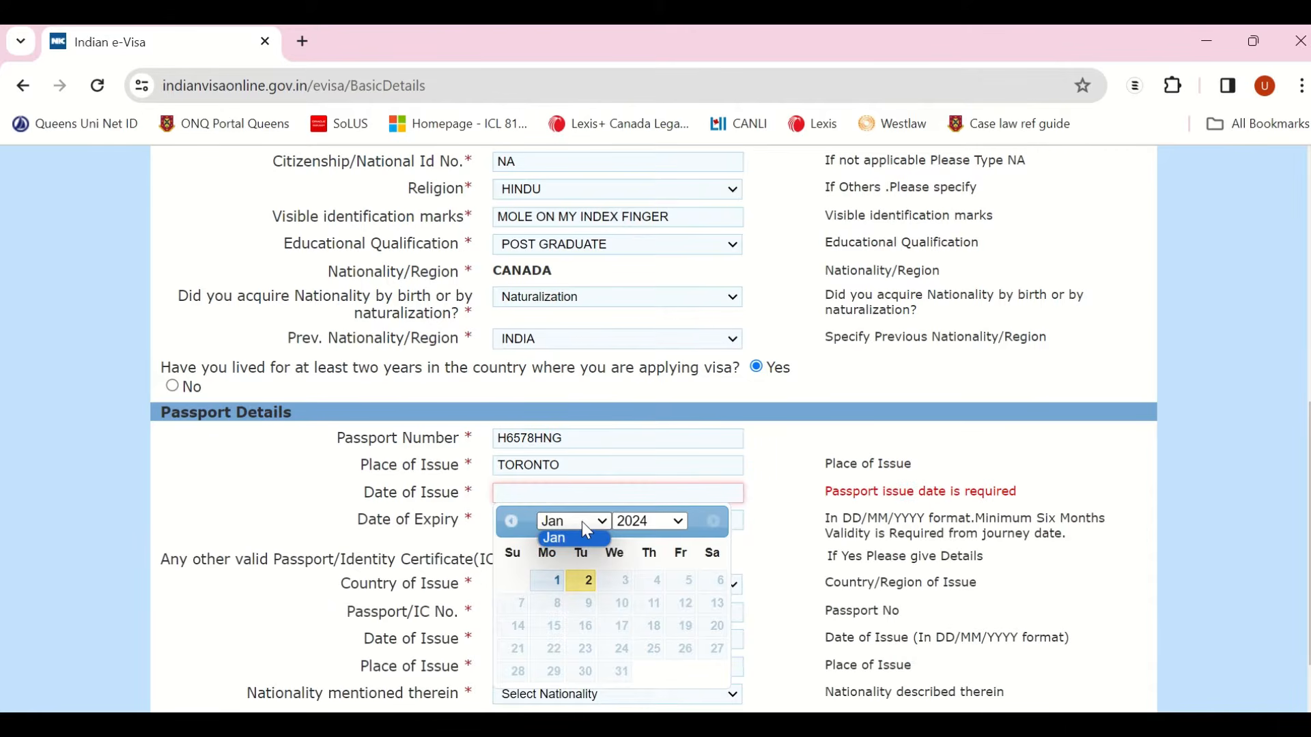
pyautogui.click(581, 522)
pyautogui.click(655, 522)
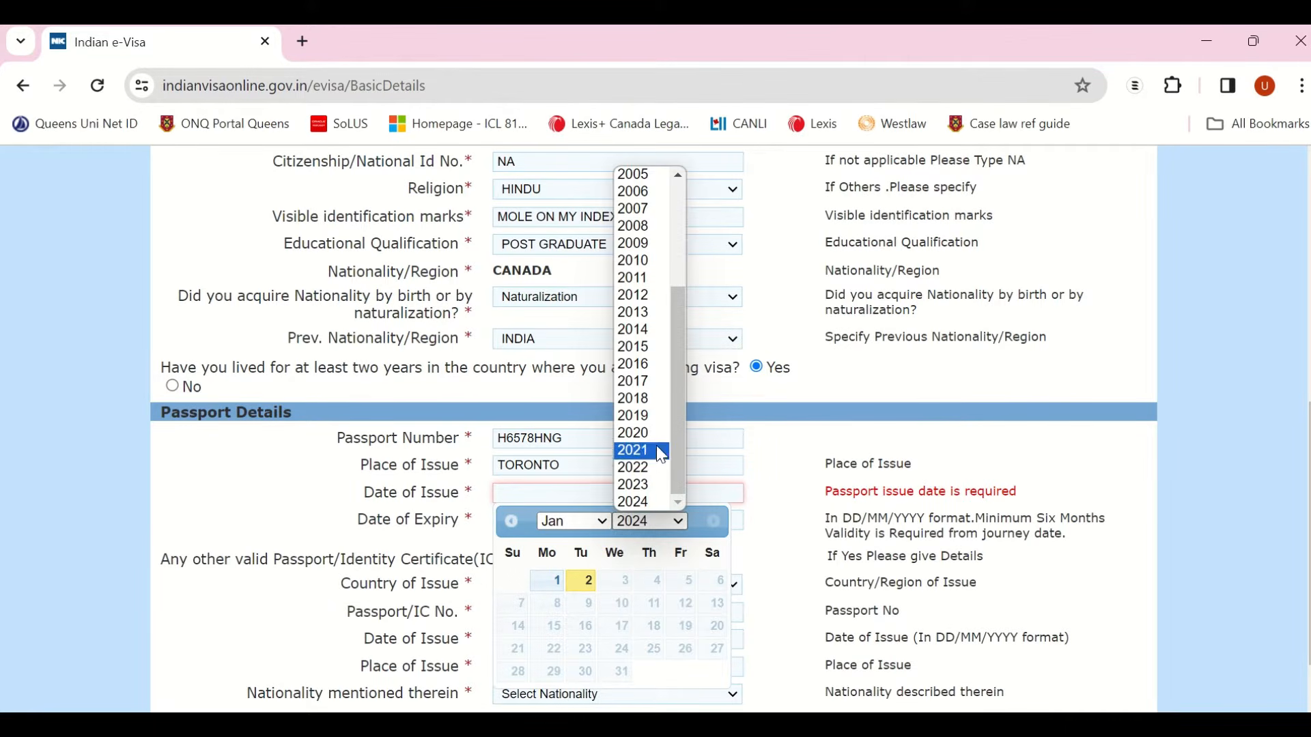
pyautogui.click(647, 424)
pyautogui.click(585, 615)
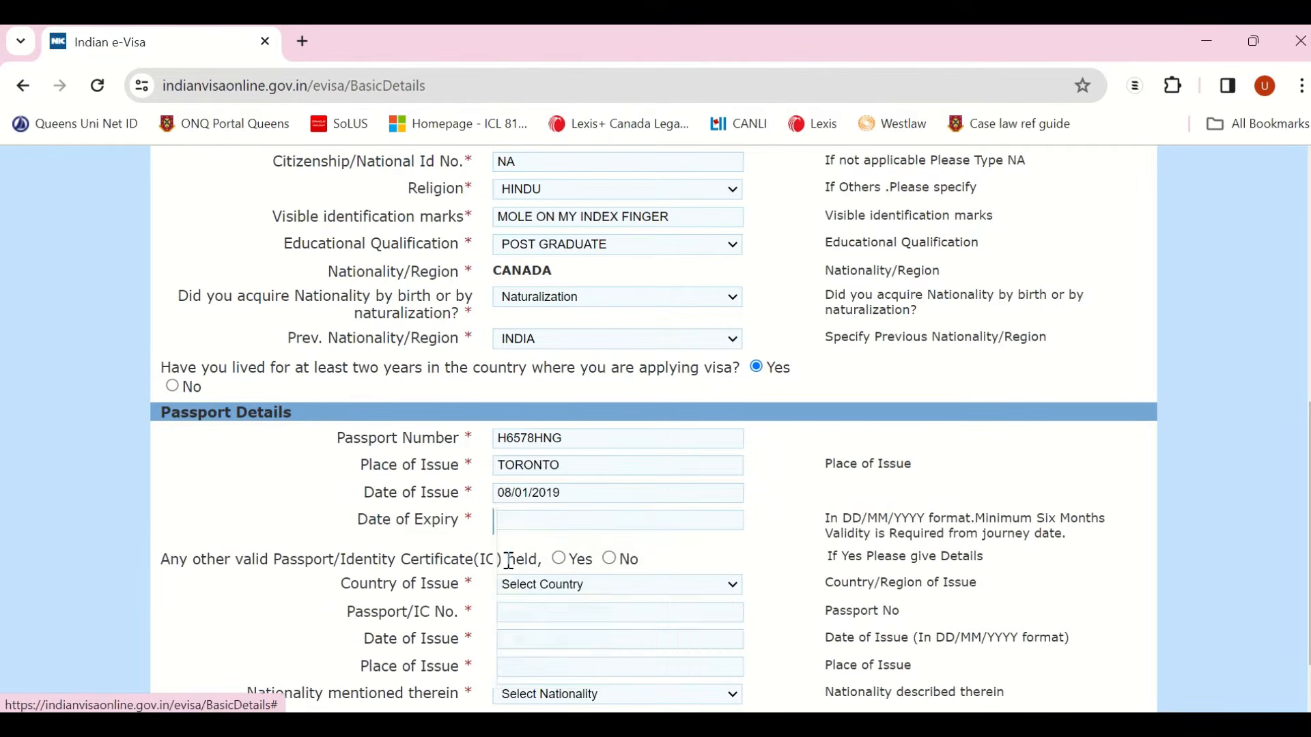
# Step: Set the passport expiry date to 02/01/2029 and answer No to holding another passport/IC
pyautogui.click(532, 520)
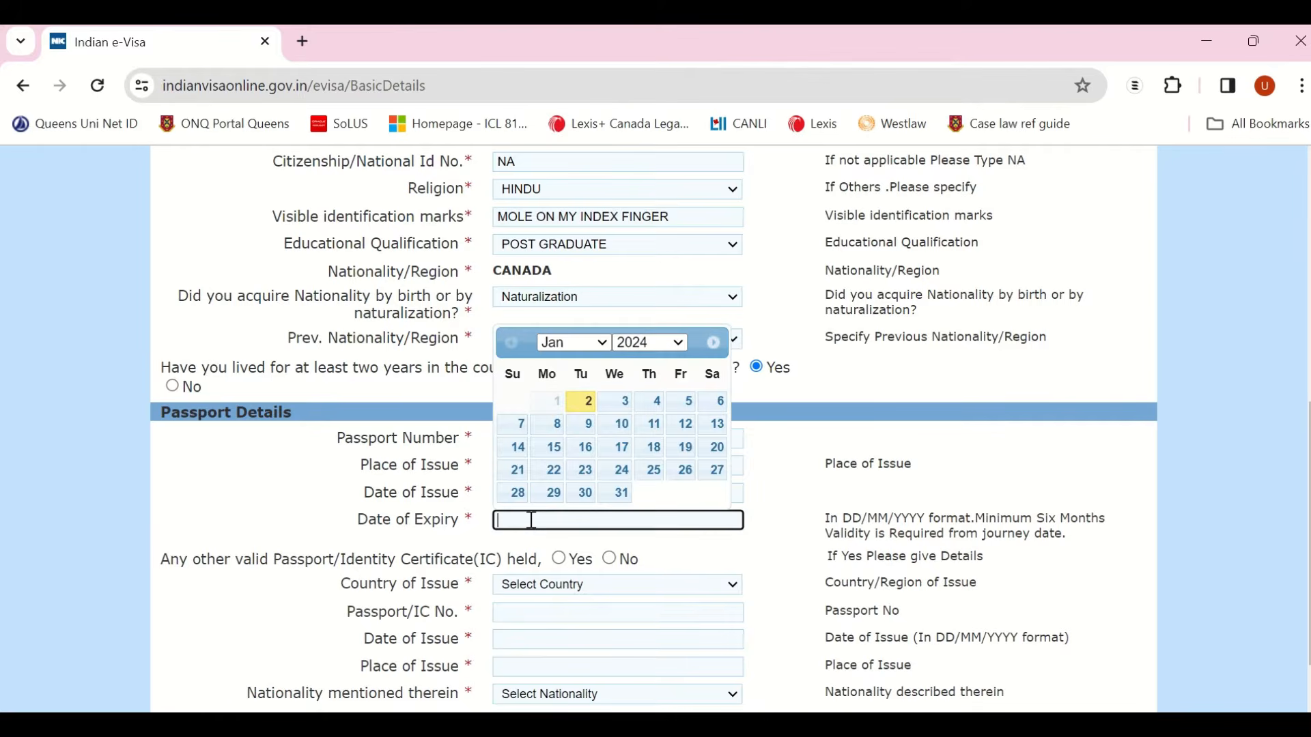
pyautogui.click(581, 405)
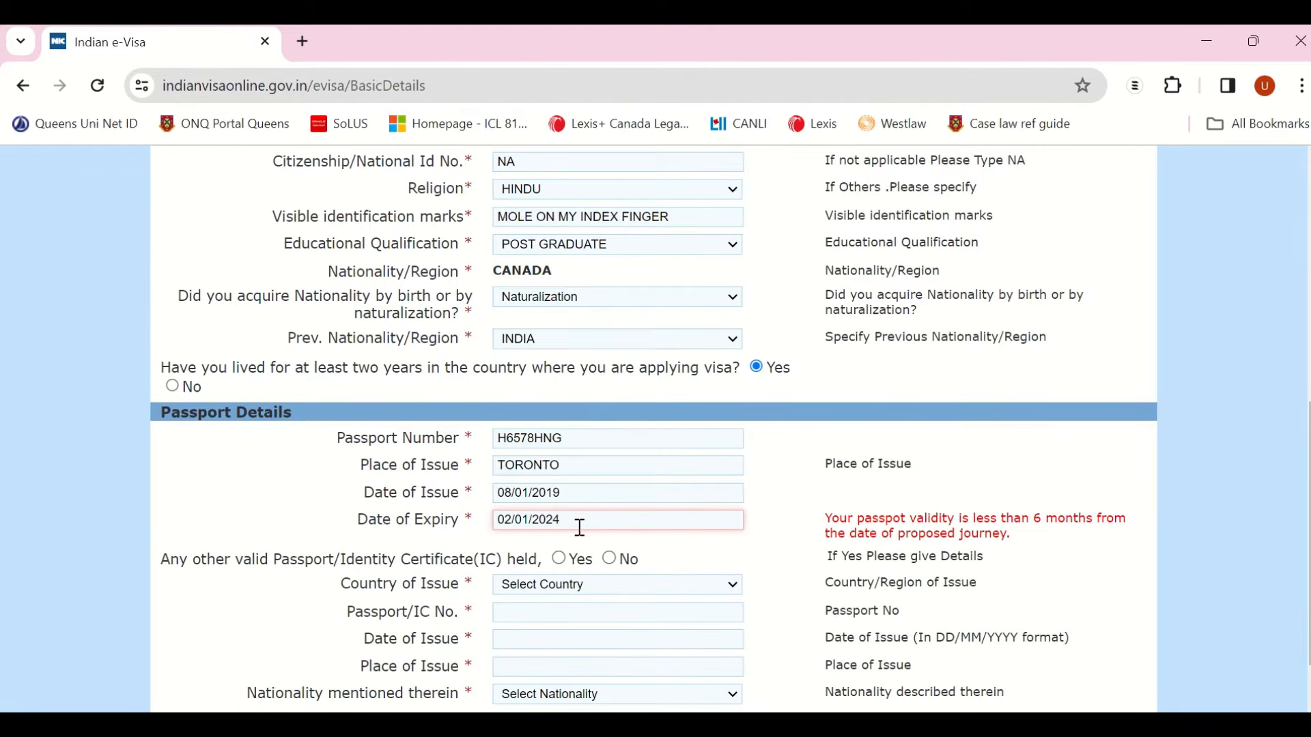
pyautogui.click(581, 525)
pyautogui.press('BackSpace')
pyautogui.write('9')
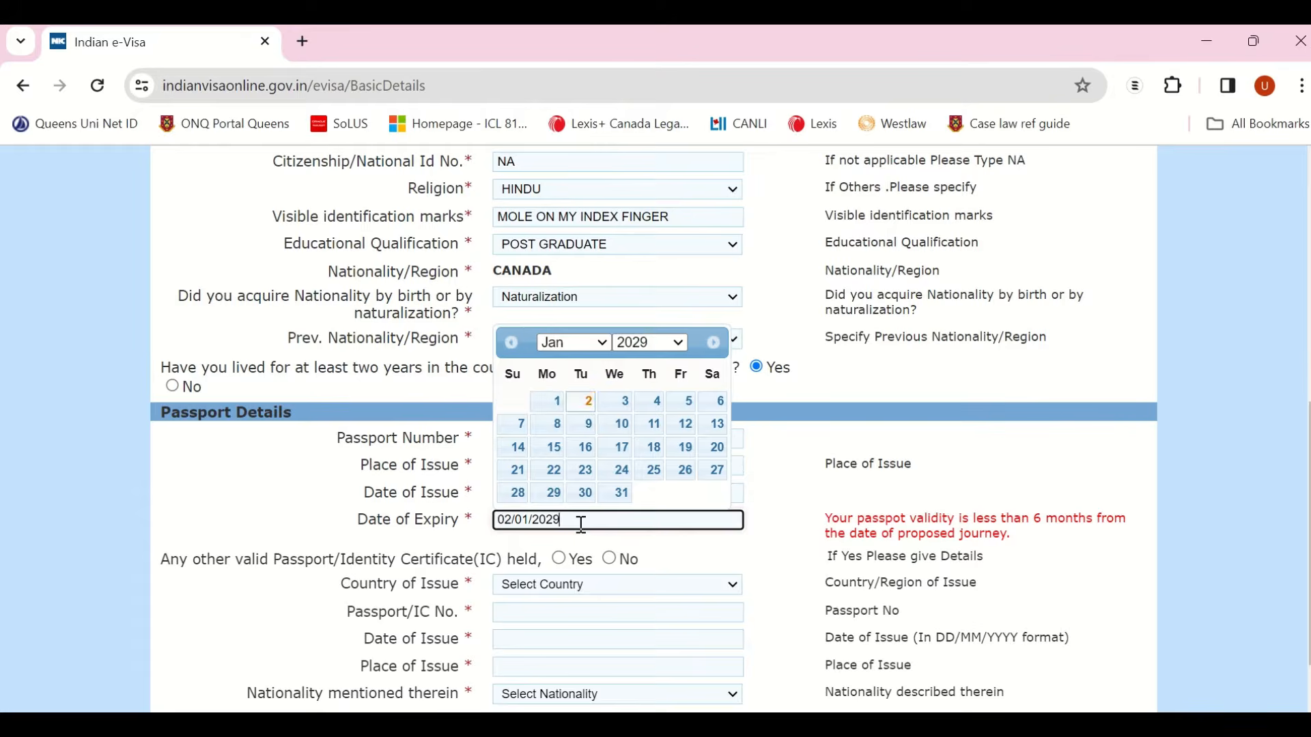
pyautogui.press('Return')
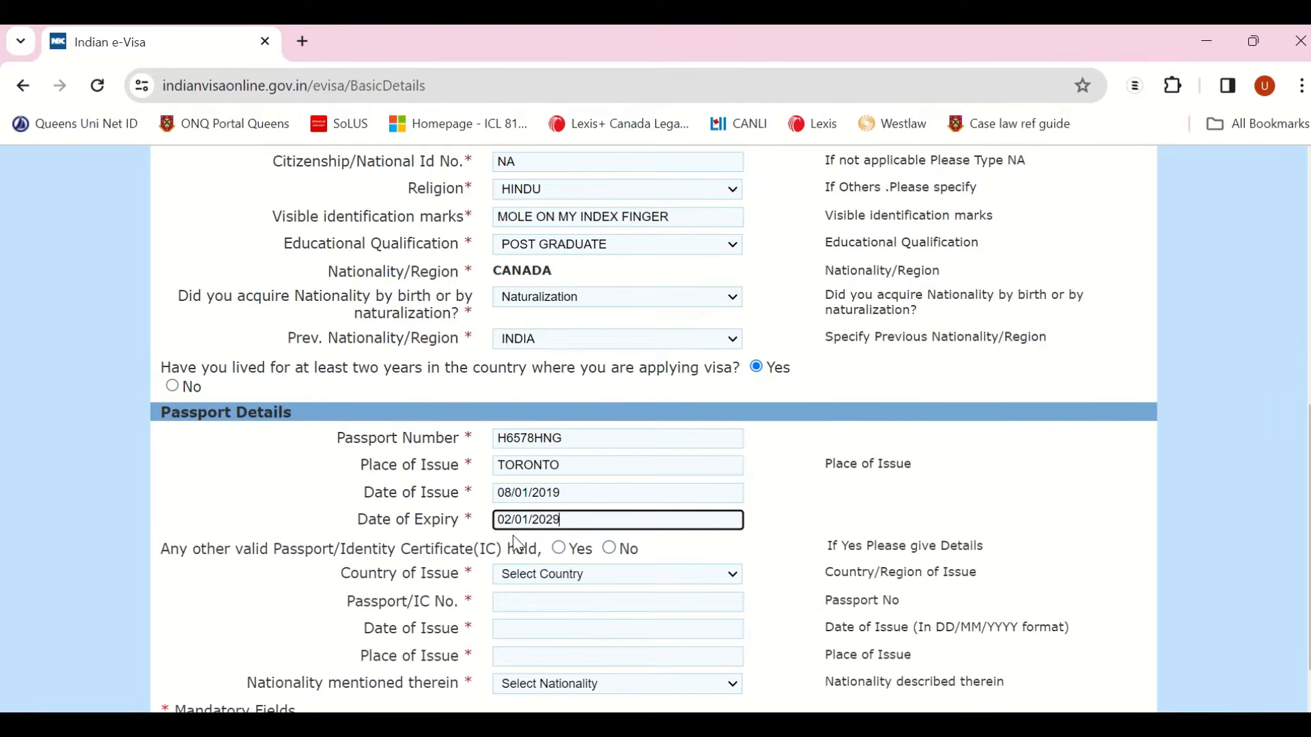
pyautogui.scroll(-1, 517, 588)
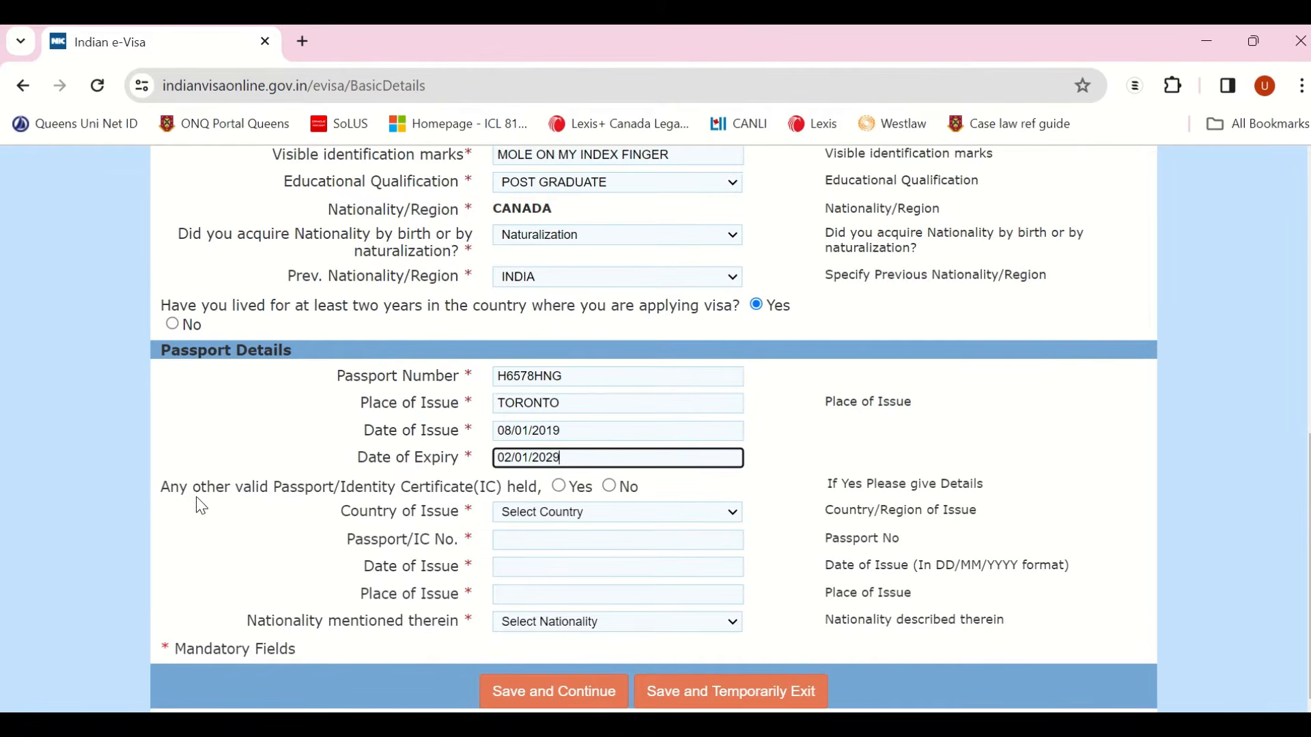
pyautogui.click(610, 487)
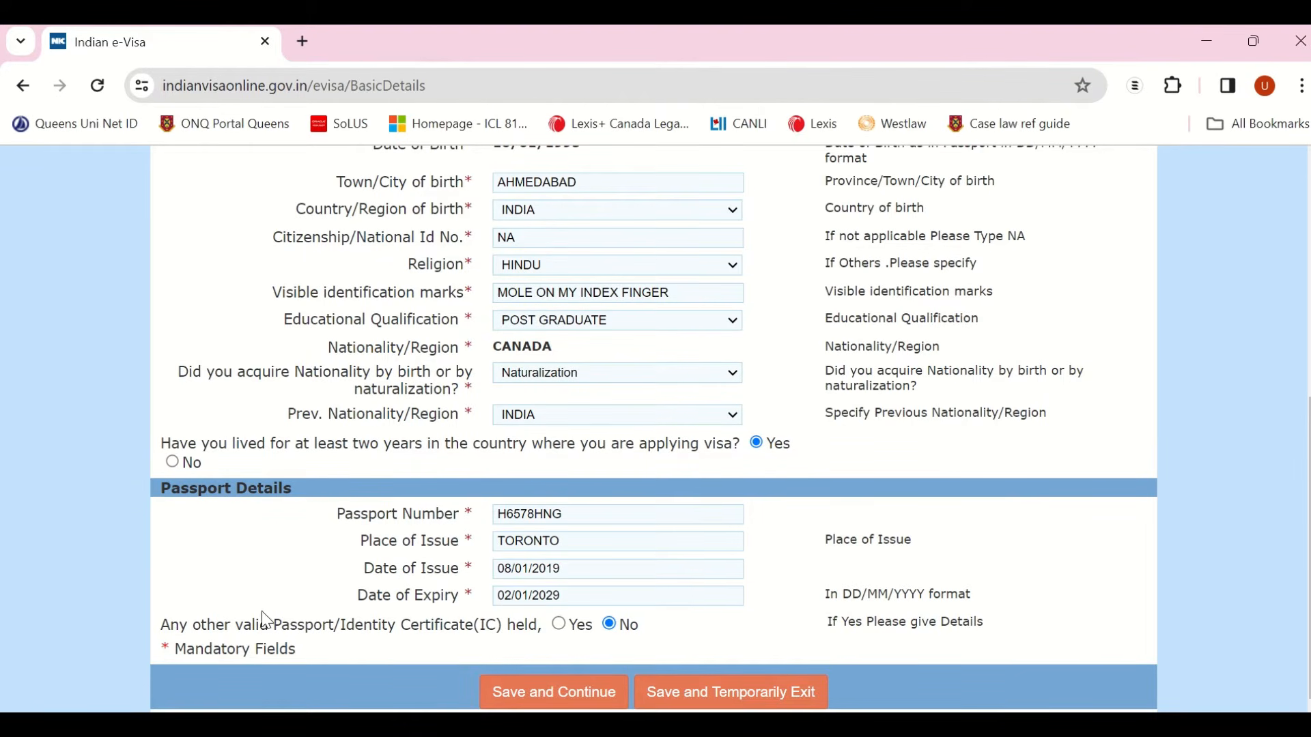
# Step: Save the basic details and continue to the address page
pyautogui.click(548, 697)
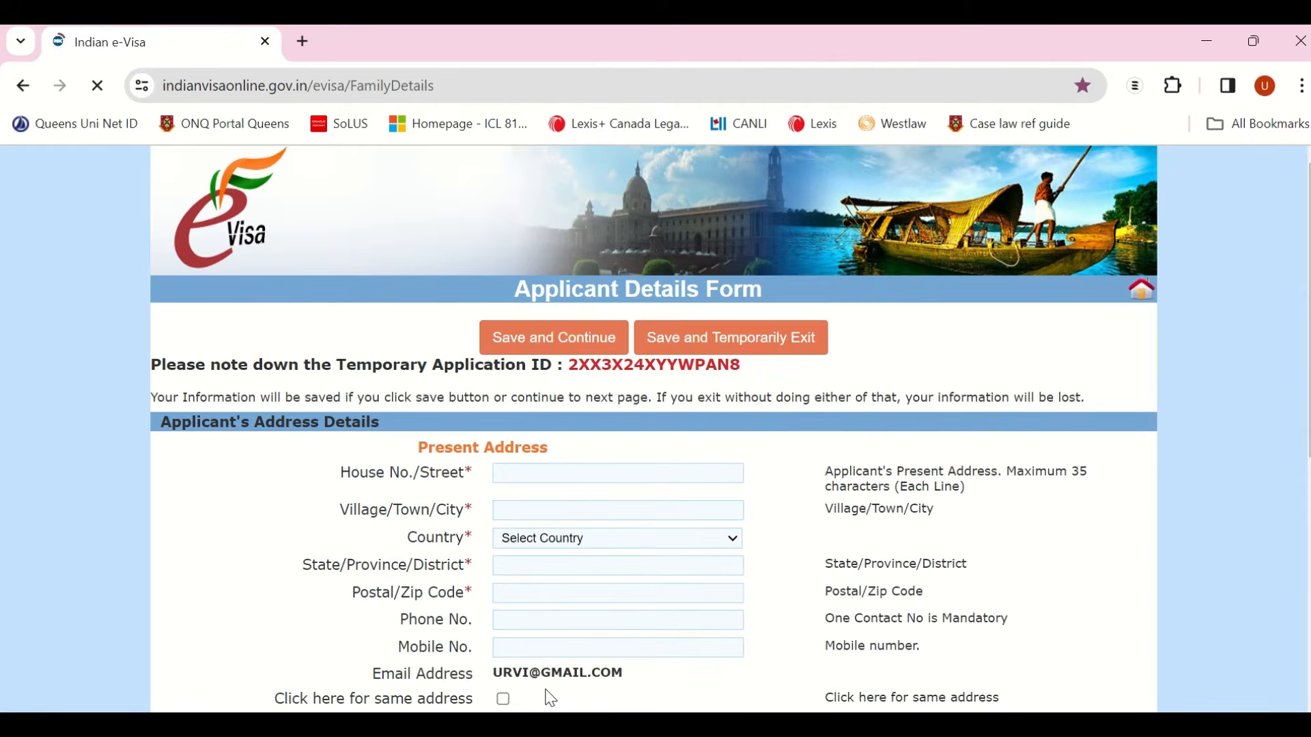
pyautogui.scroll(-3, 686, 451)
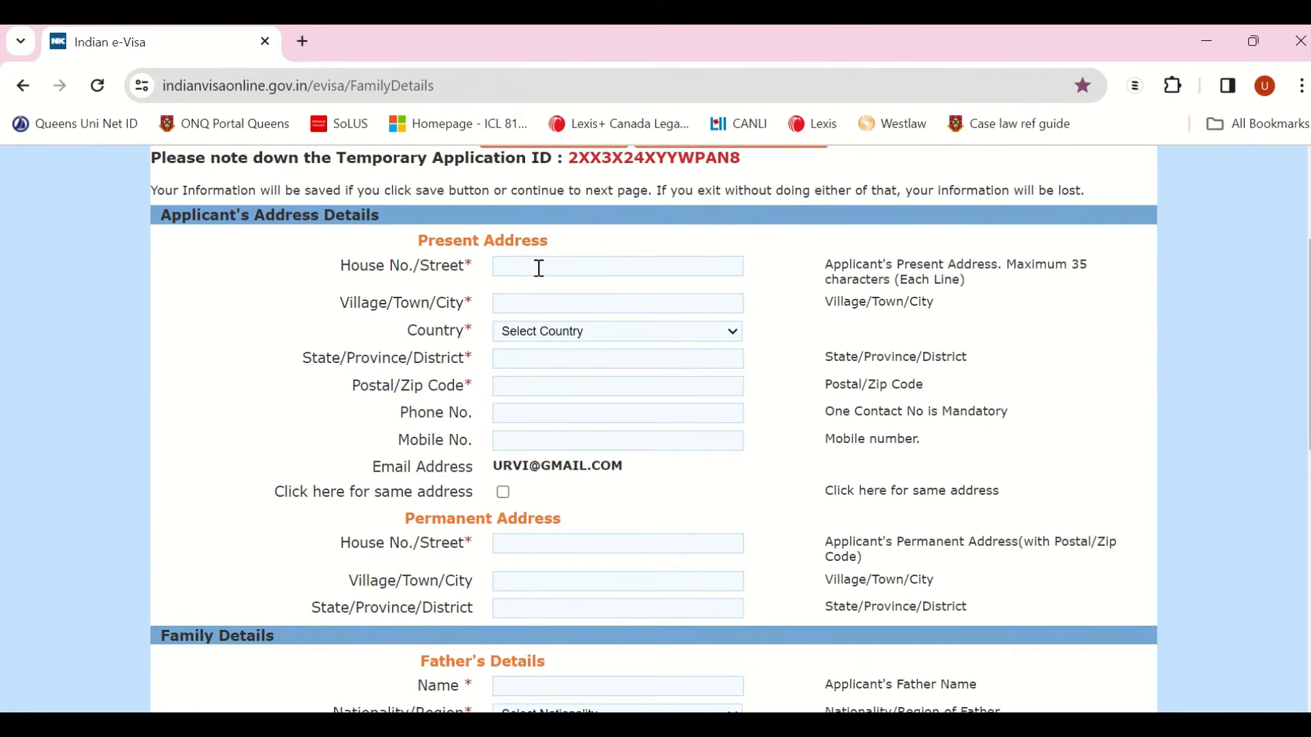
pyautogui.scroll(3, 540, 268)
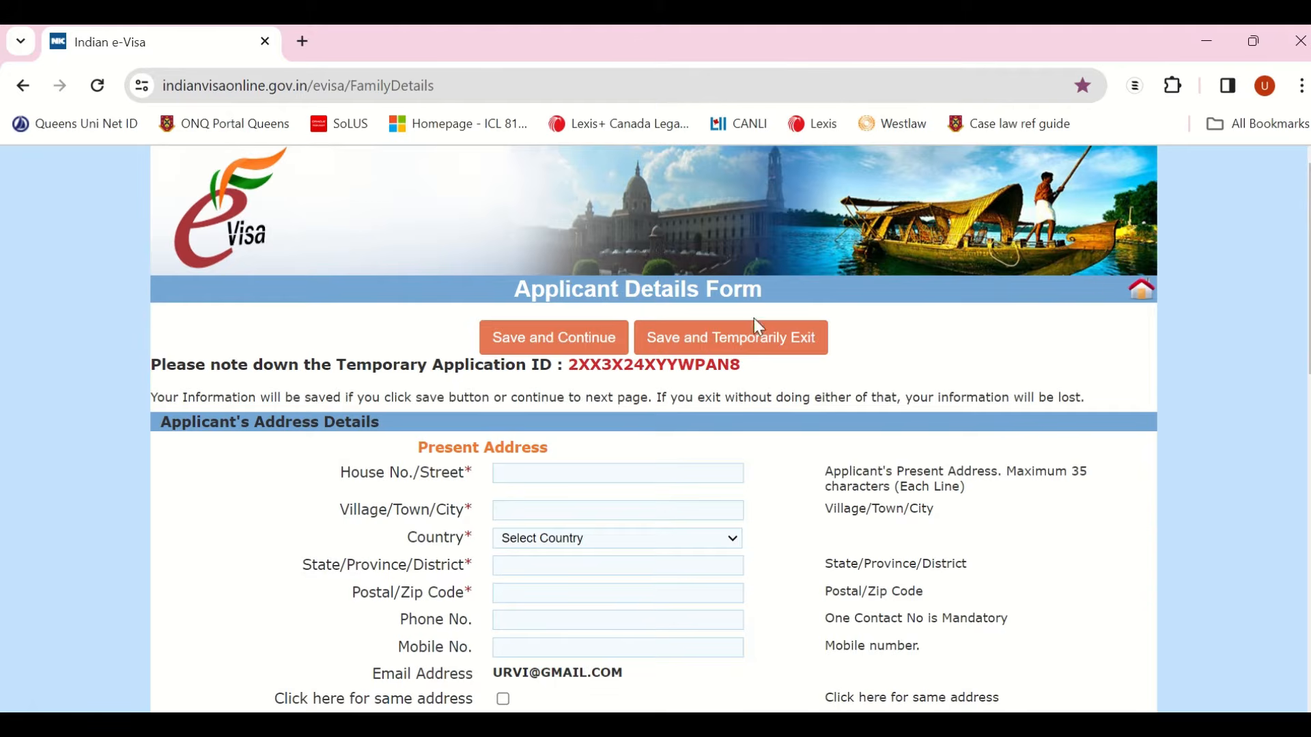
# Step: Fill the present address in Toronto, Ontario, CANADA, including street and postal code
pyautogui.click(562, 471)
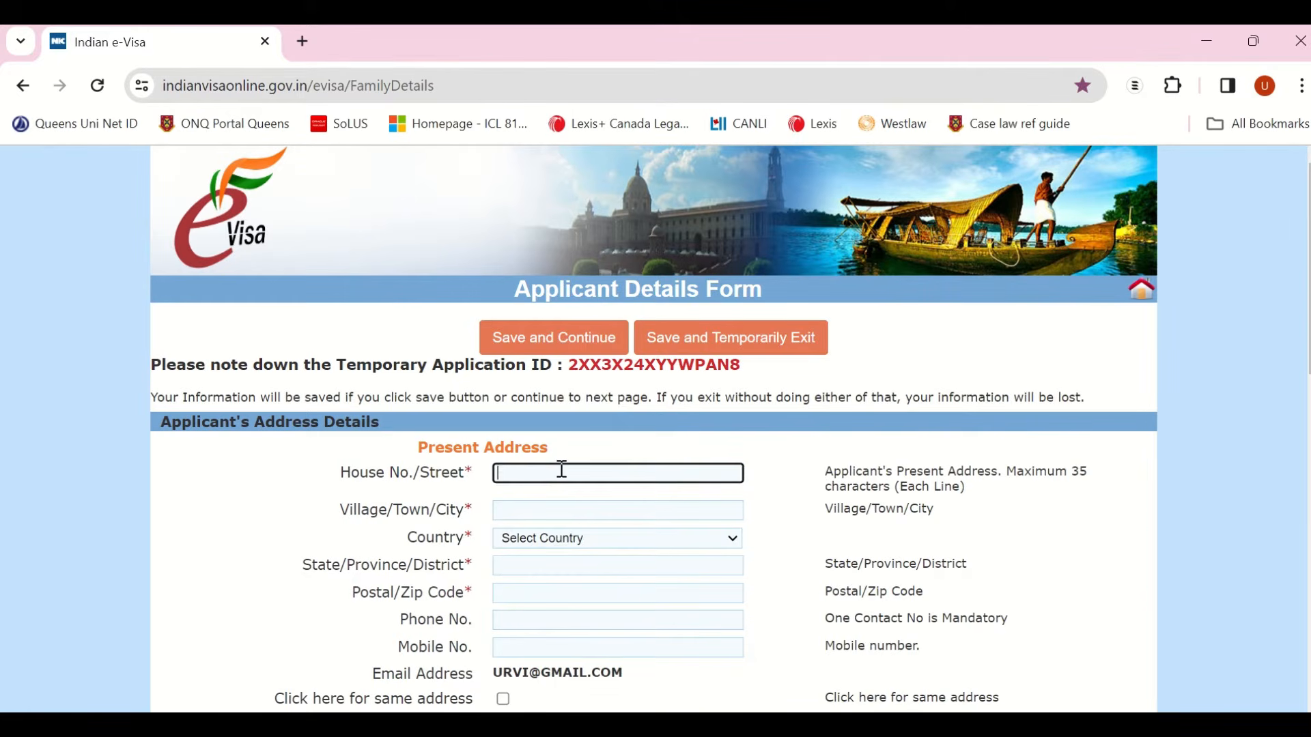
pyautogui.click(545, 511)
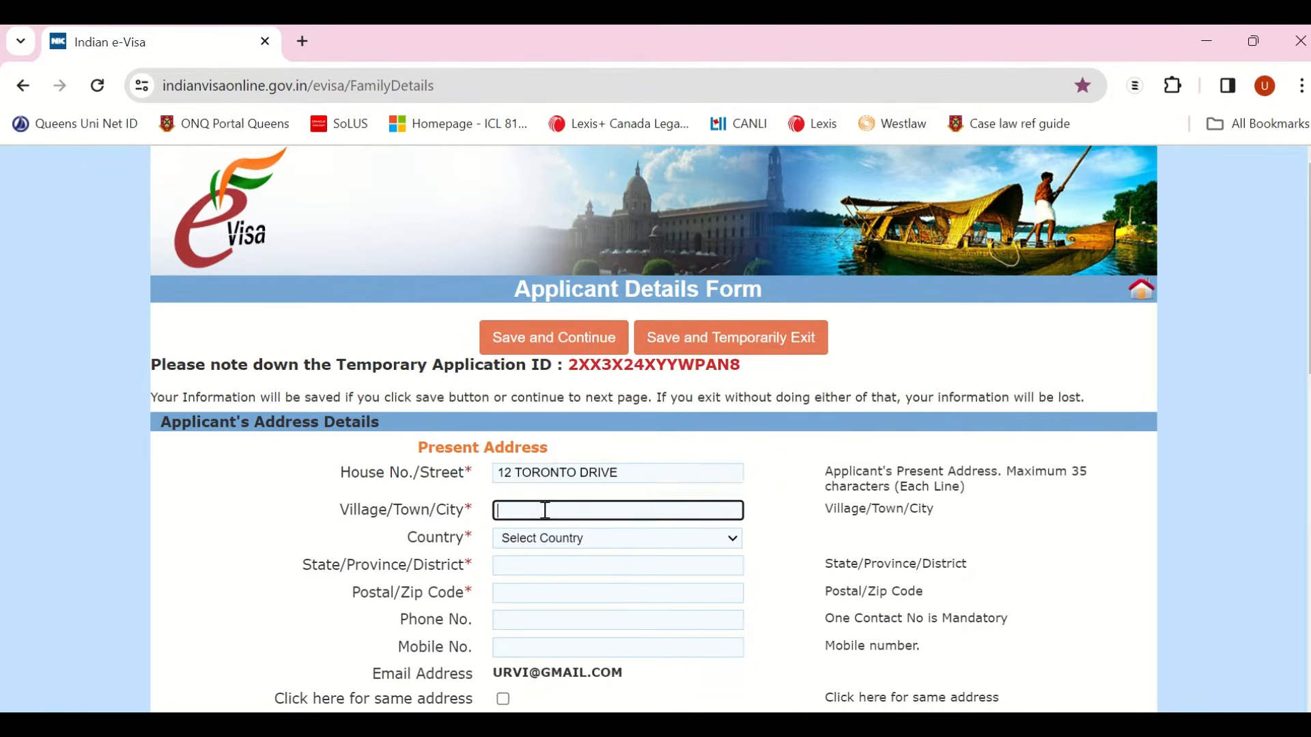
pyautogui.write('Toronto')
pyautogui.click(582, 543)
pyautogui.press('c')
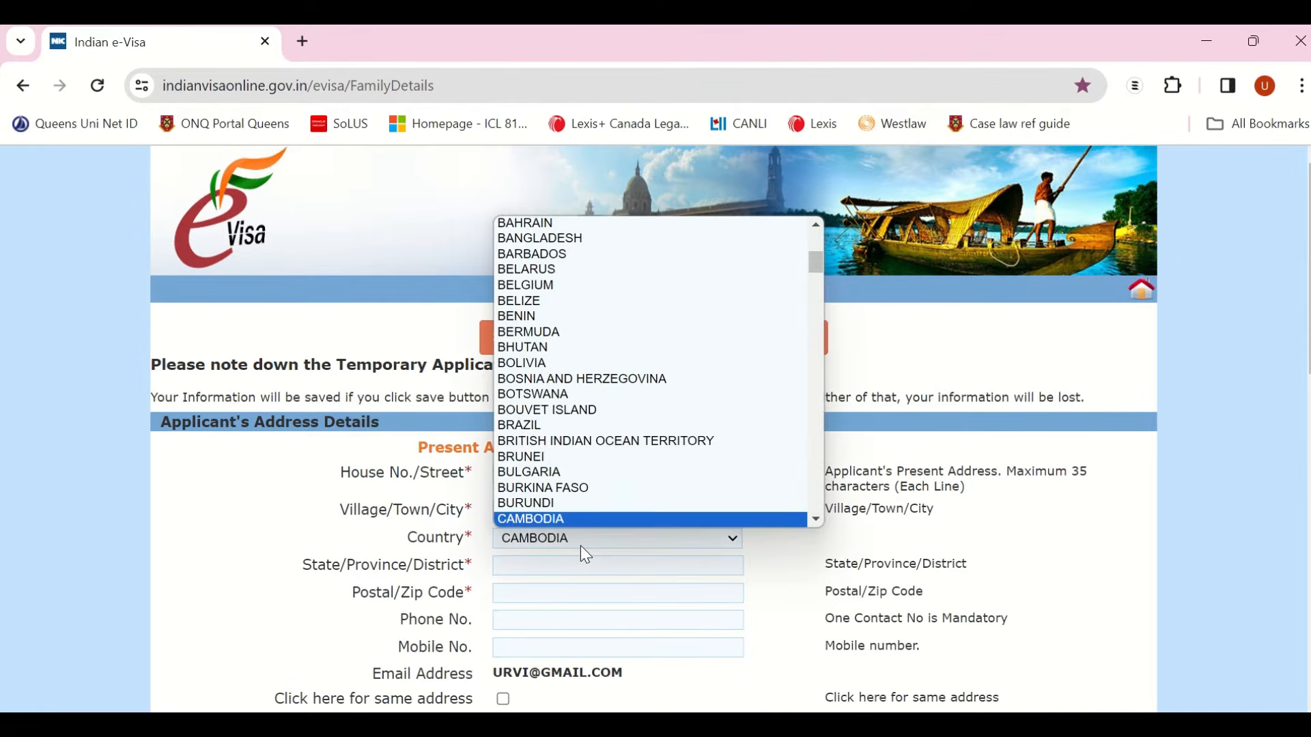
pyautogui.press('Down')
pyautogui.press('Down')
pyautogui.press('Return')
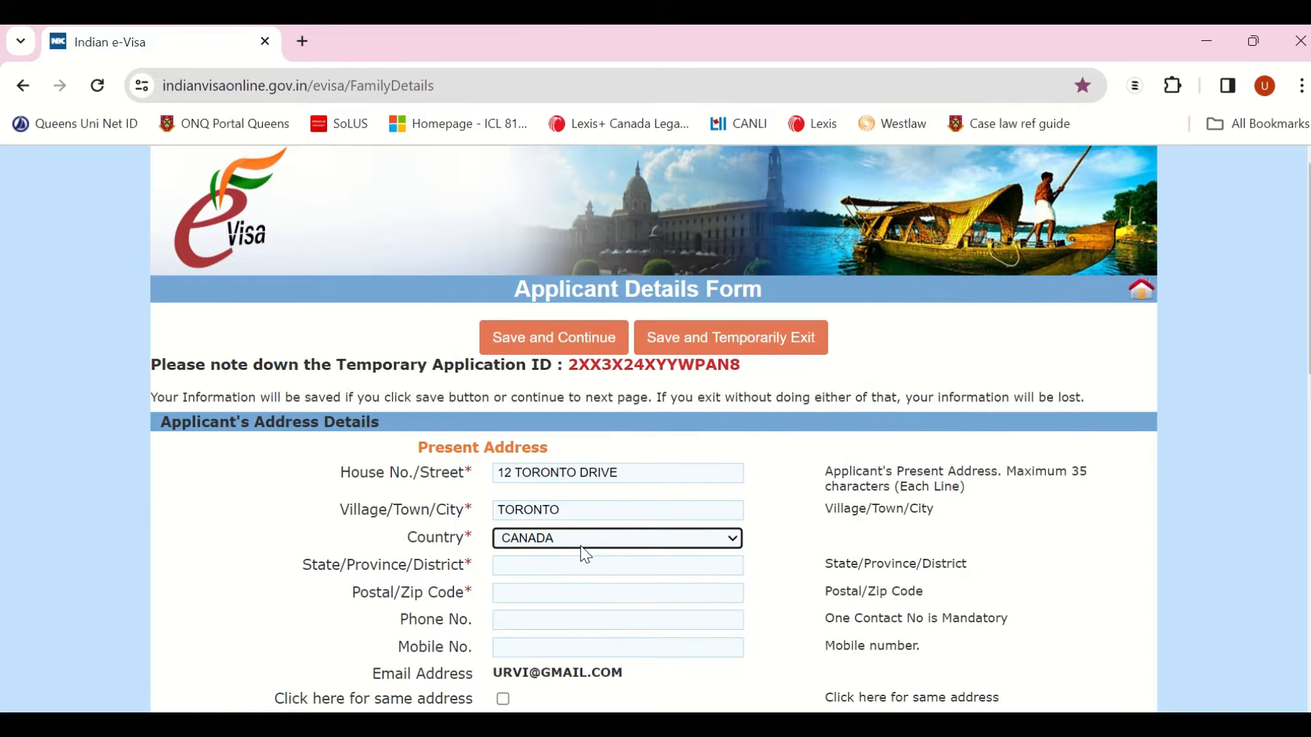
pyautogui.click(551, 565)
pyautogui.write('On')
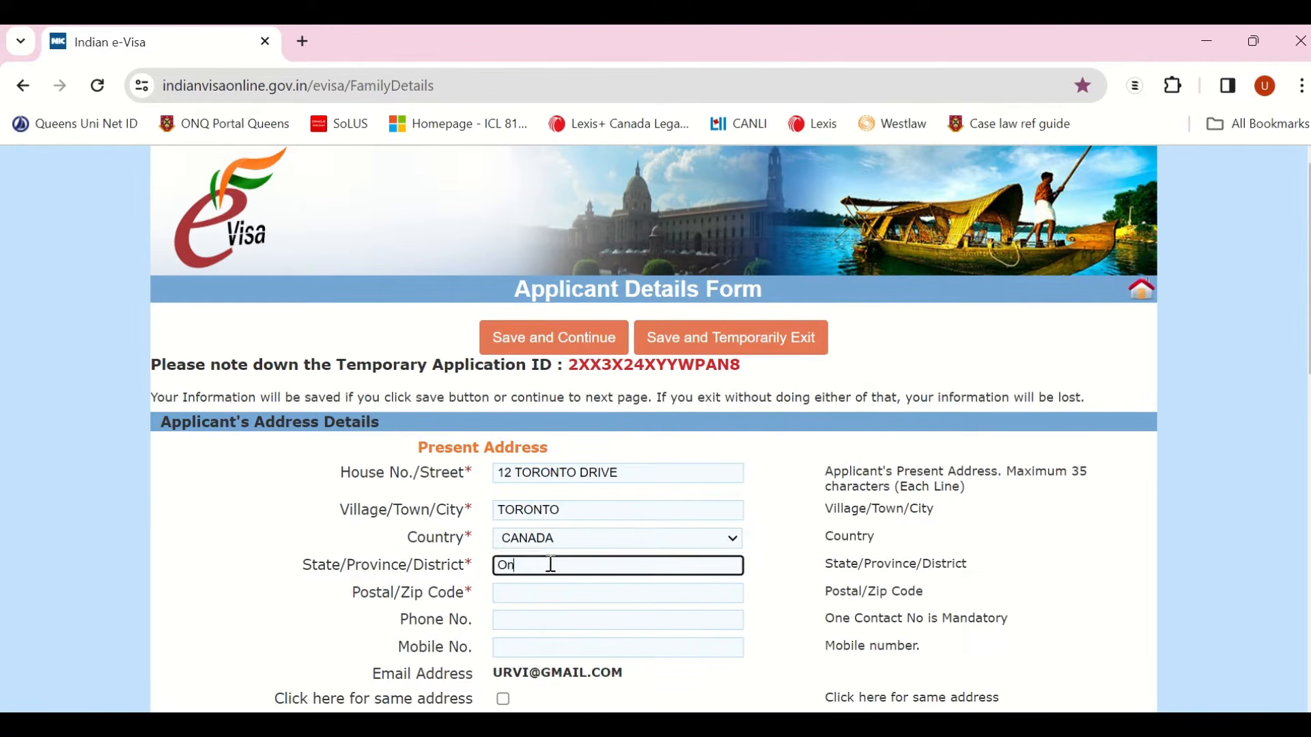
pyautogui.write('tario')
pyautogui.click(558, 592)
pyautogui.write('L1')
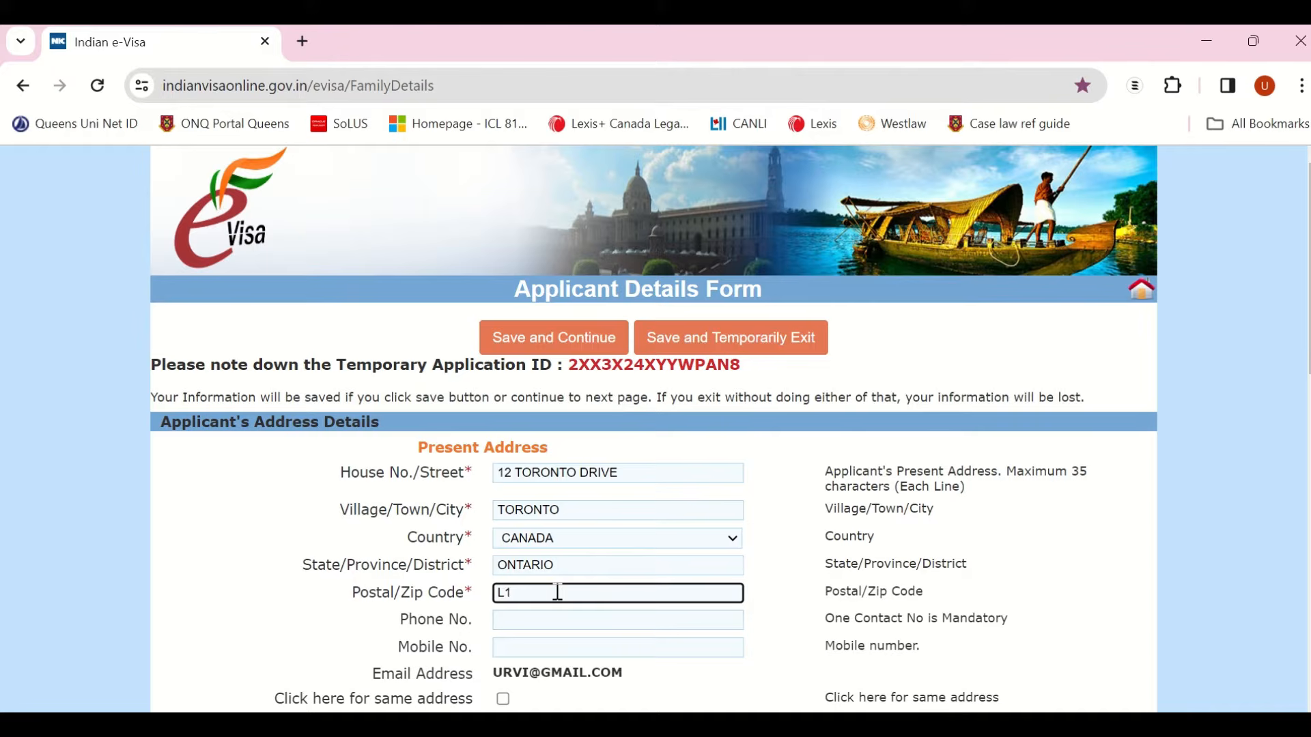
pyautogui.write('Z8G4')
# Step: Enter the phone number and copy it into the mobile number field
pyautogui.click(551, 622)
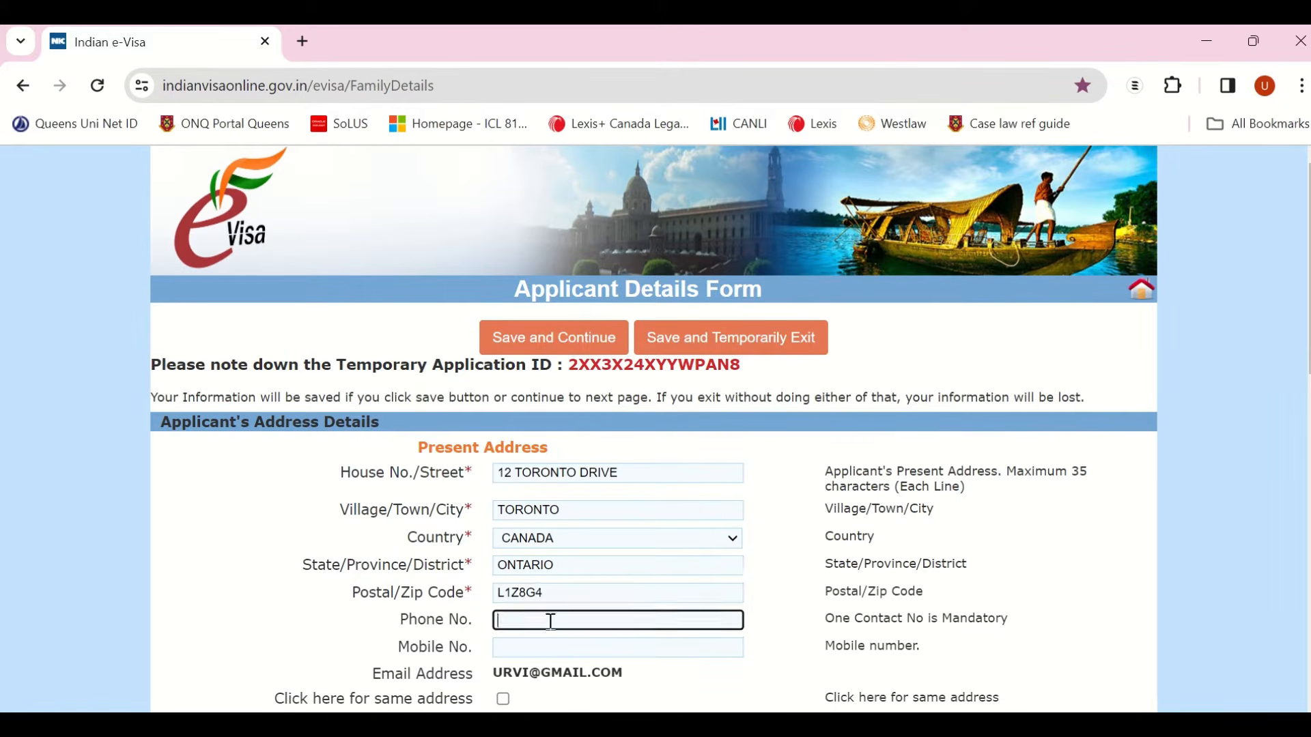
pyautogui.click(547, 649)
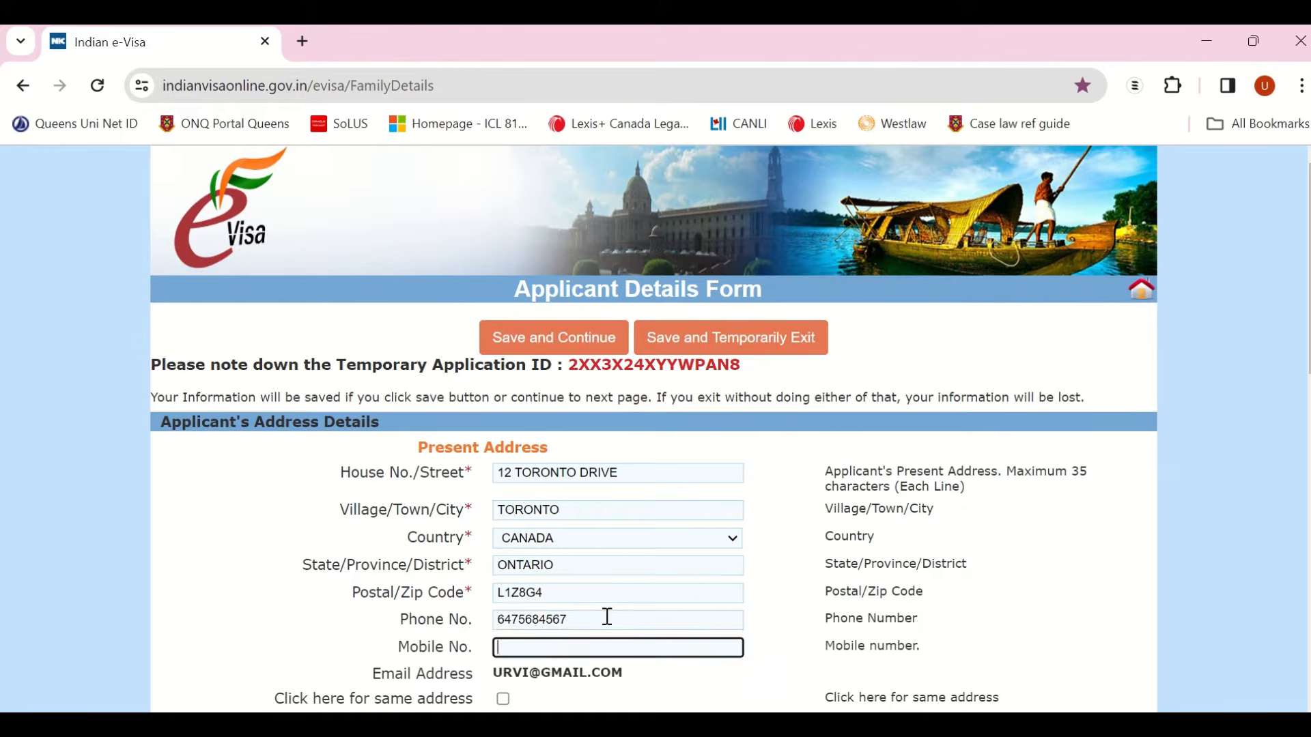
pyautogui.moveTo(603, 618); pyautogui.dragTo(489, 629)
pyautogui.hotkey('ctrl', 'c')
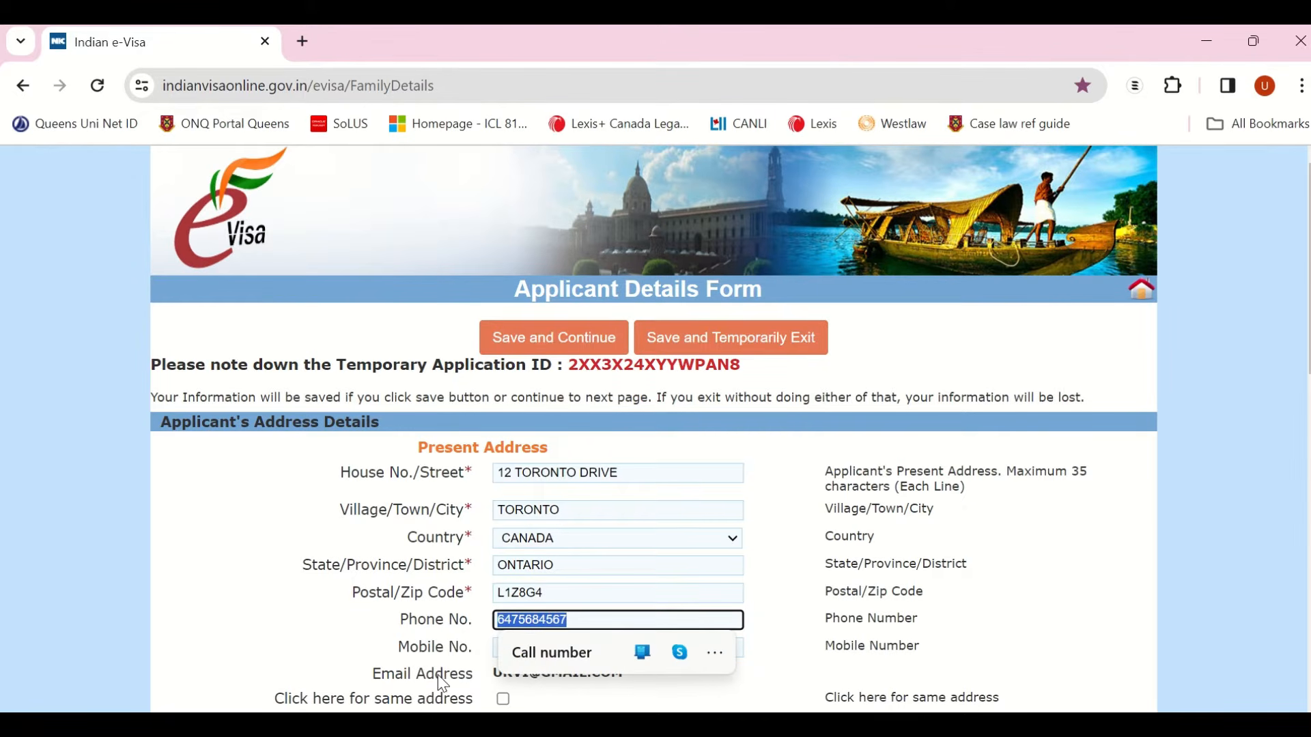
pyautogui.click(538, 654)
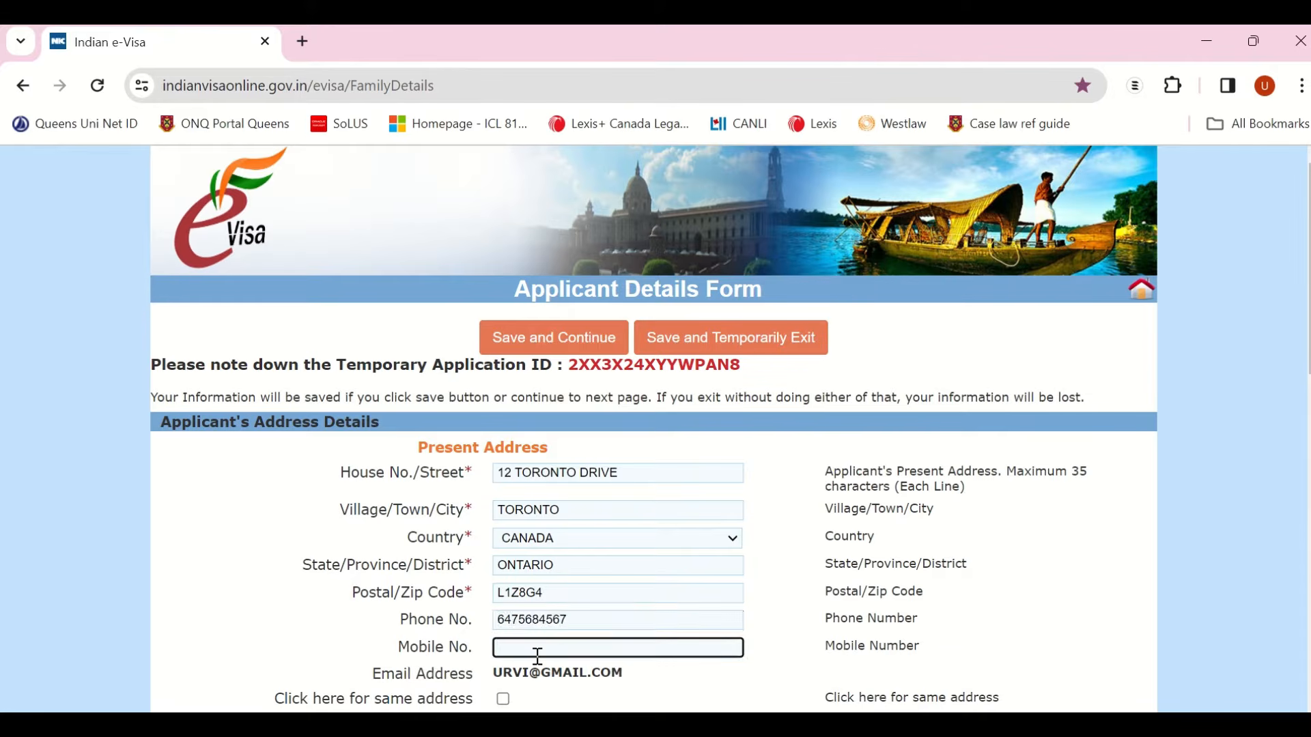
pyautogui.hotkey('ctrl', 'v')
# Step: Tick 'Click here for same address' to reuse the present address as permanent address
pyautogui.scroll(-2, 538, 657)
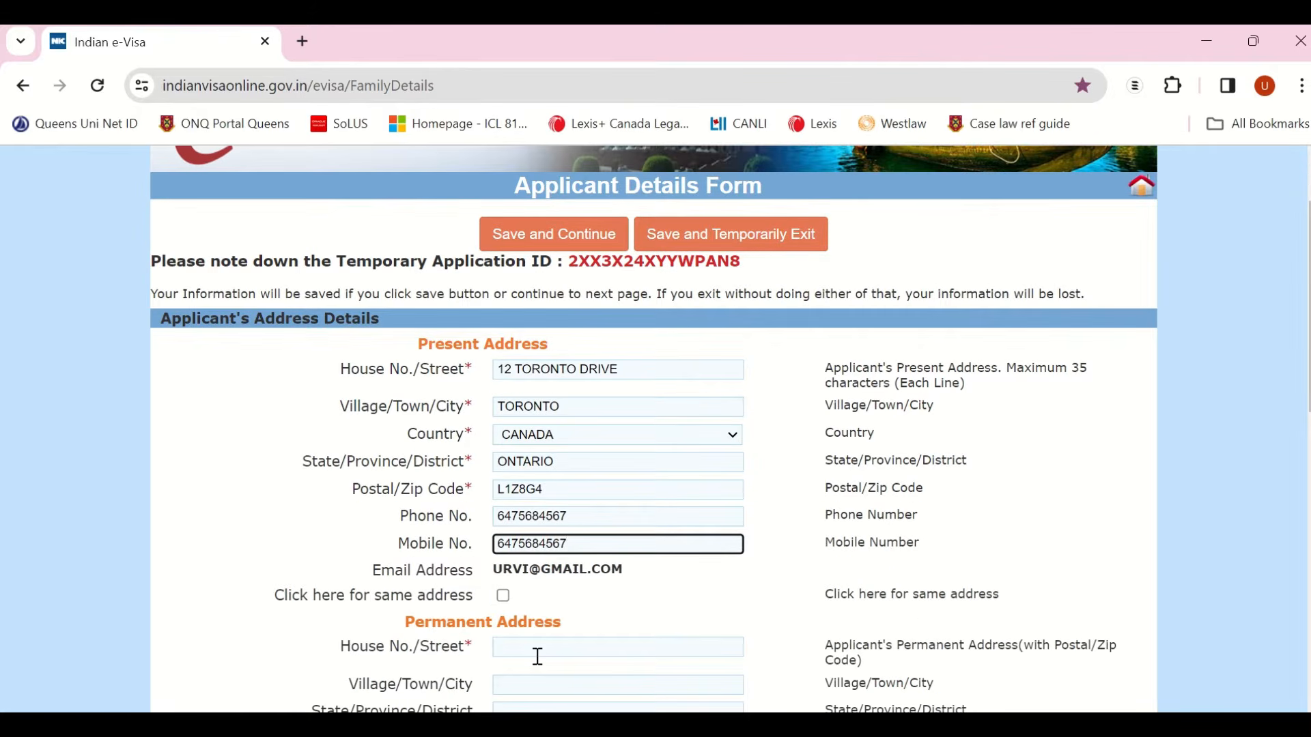
pyautogui.scroll(-2, 538, 657)
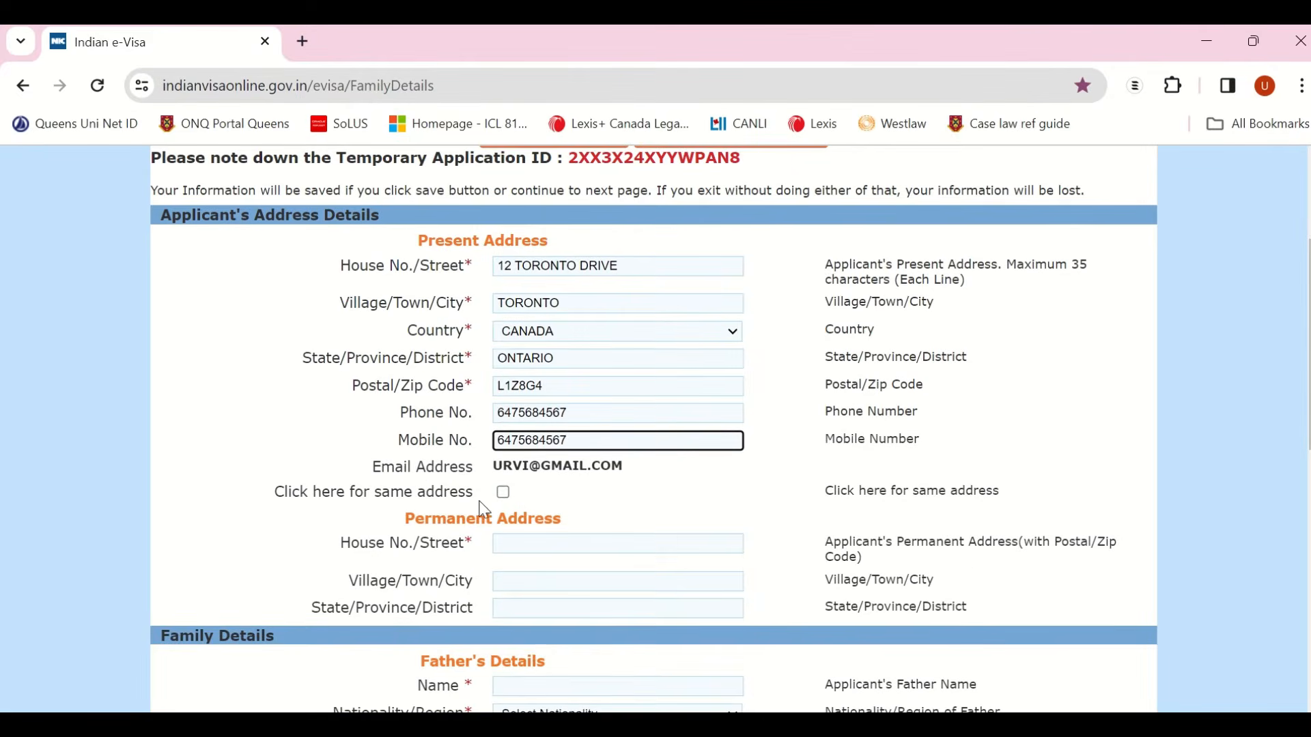
pyautogui.click(516, 546)
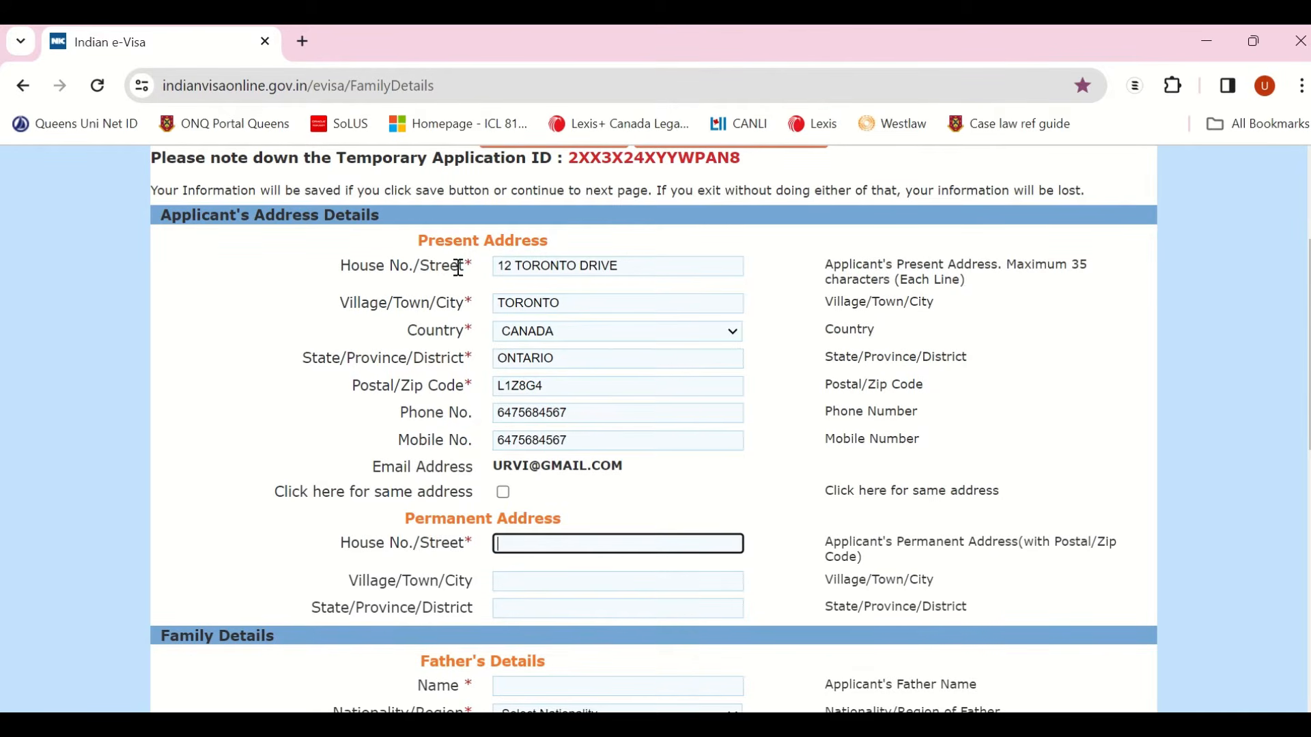
pyautogui.click(504, 493)
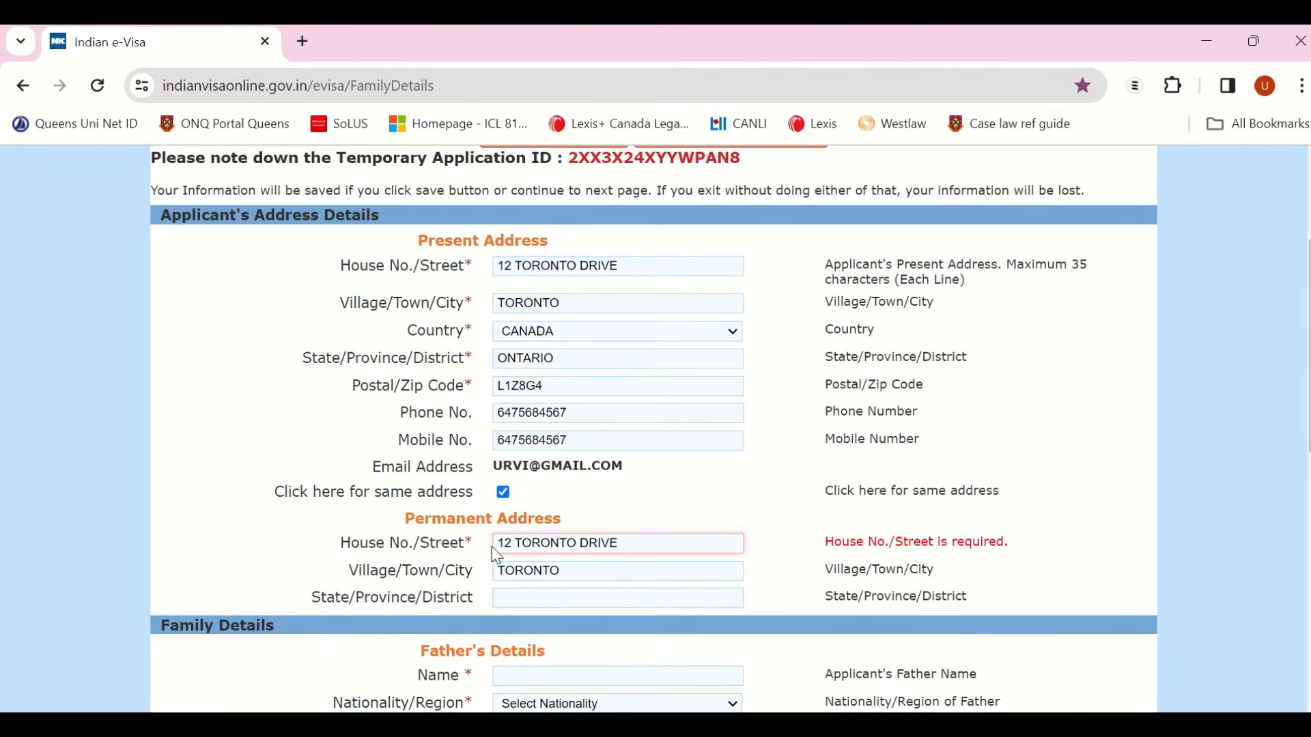
# Step: Enter the father's name and set his nationality to INDIA, leaving previous nationality unset
pyautogui.scroll(-2, 496, 556)
pyautogui.scroll(-1, 496, 560)
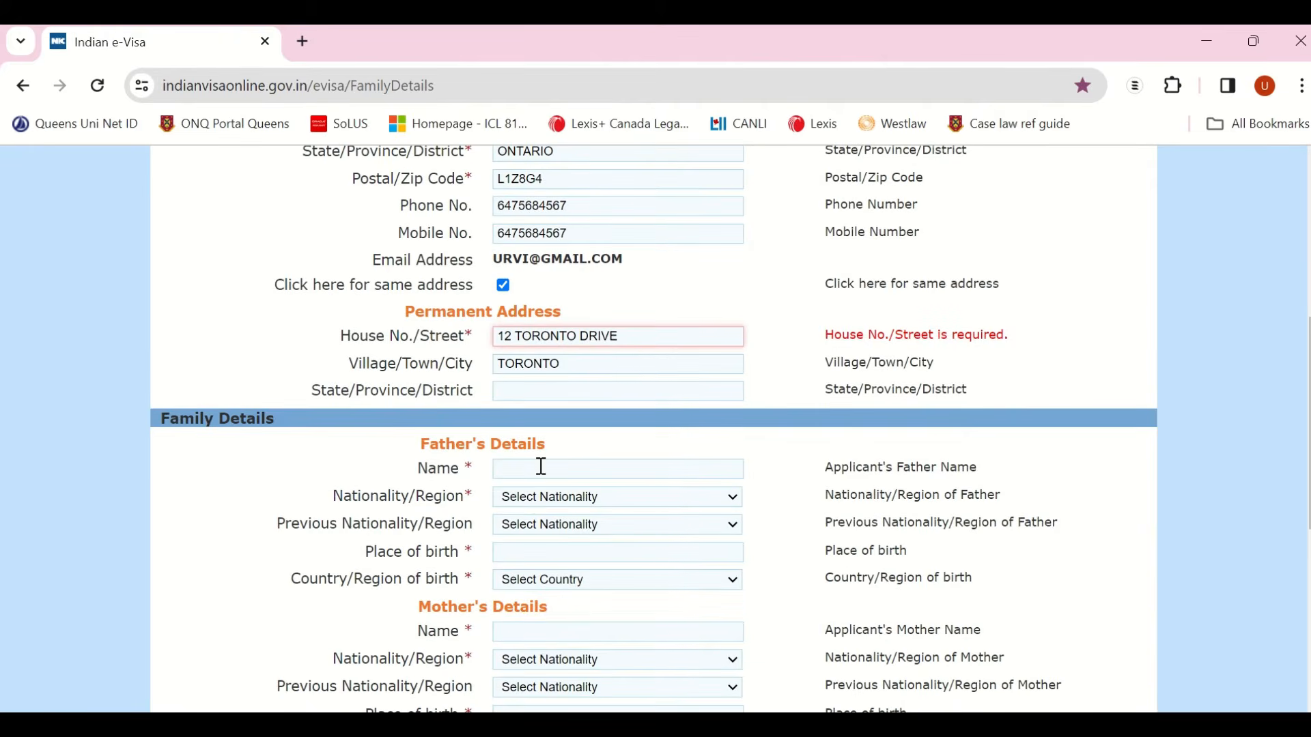
pyautogui.scroll(-2, 539, 465)
pyautogui.scroll(-1, 543, 470)
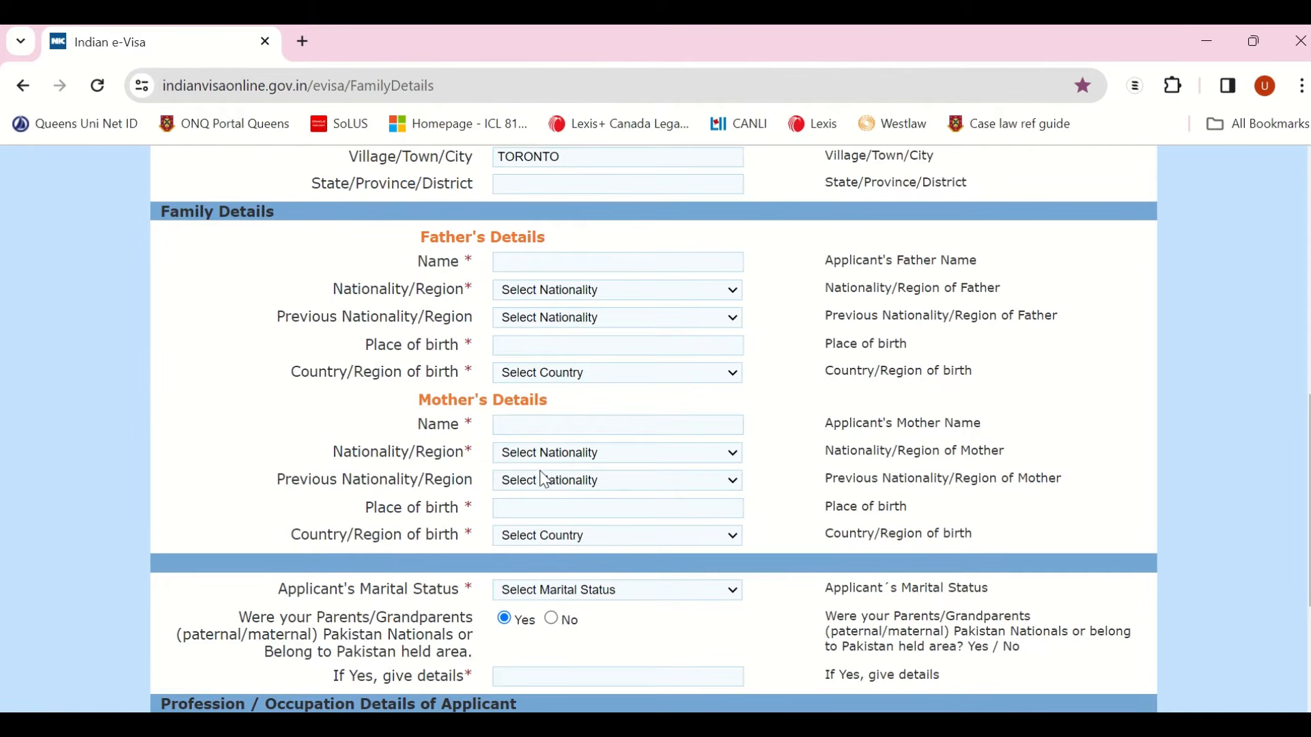
pyautogui.click(599, 262)
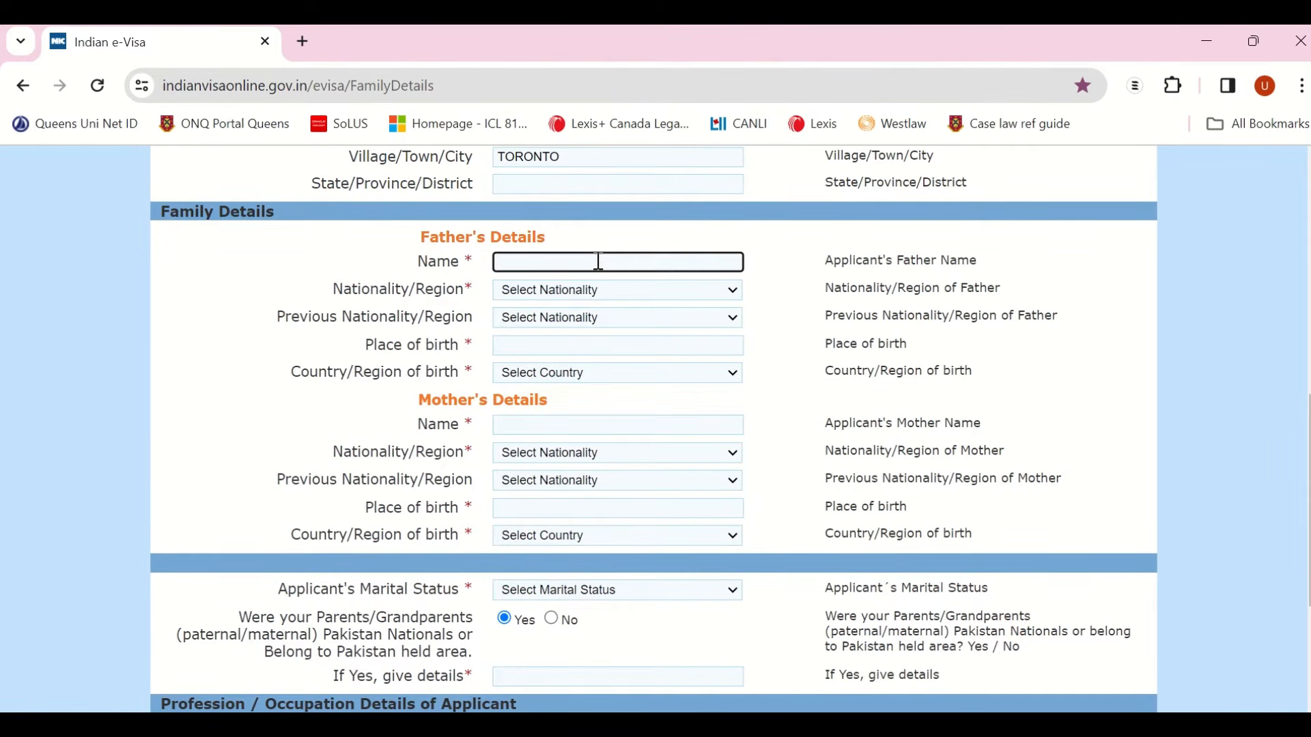
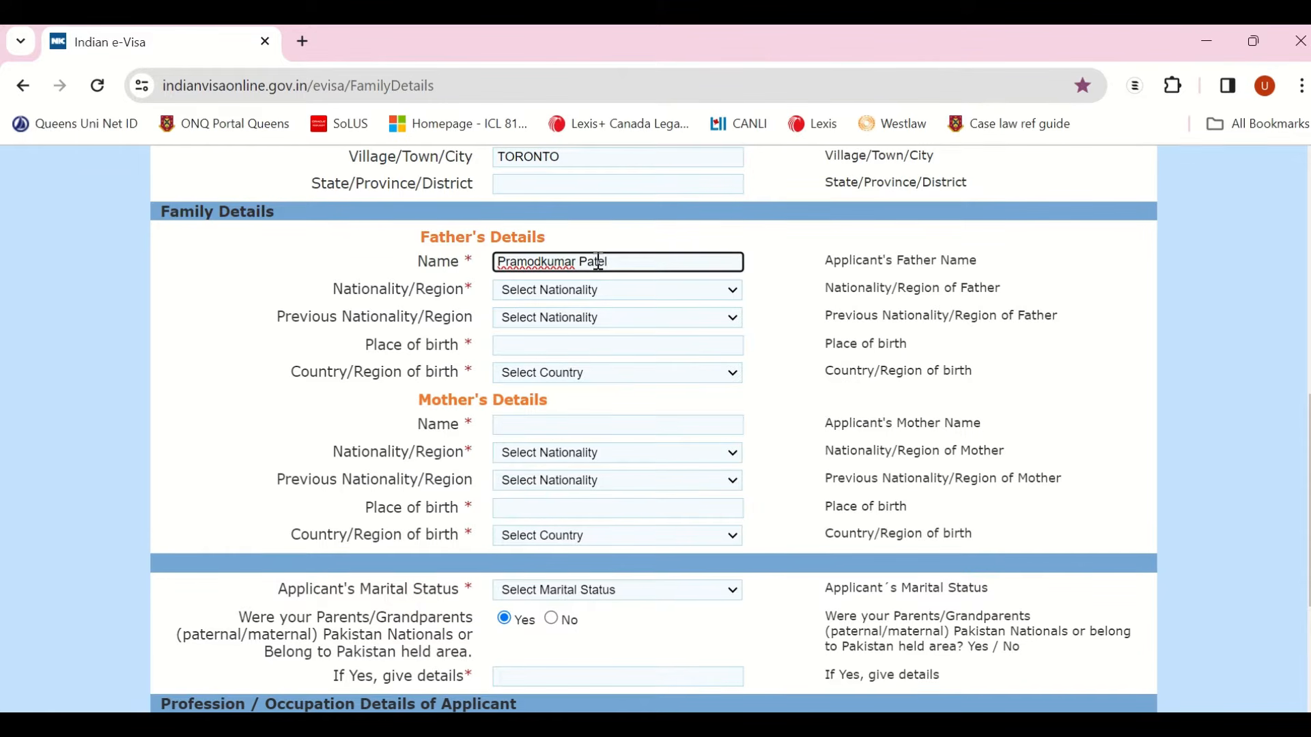
pyautogui.click(572, 296)
pyautogui.write('india')
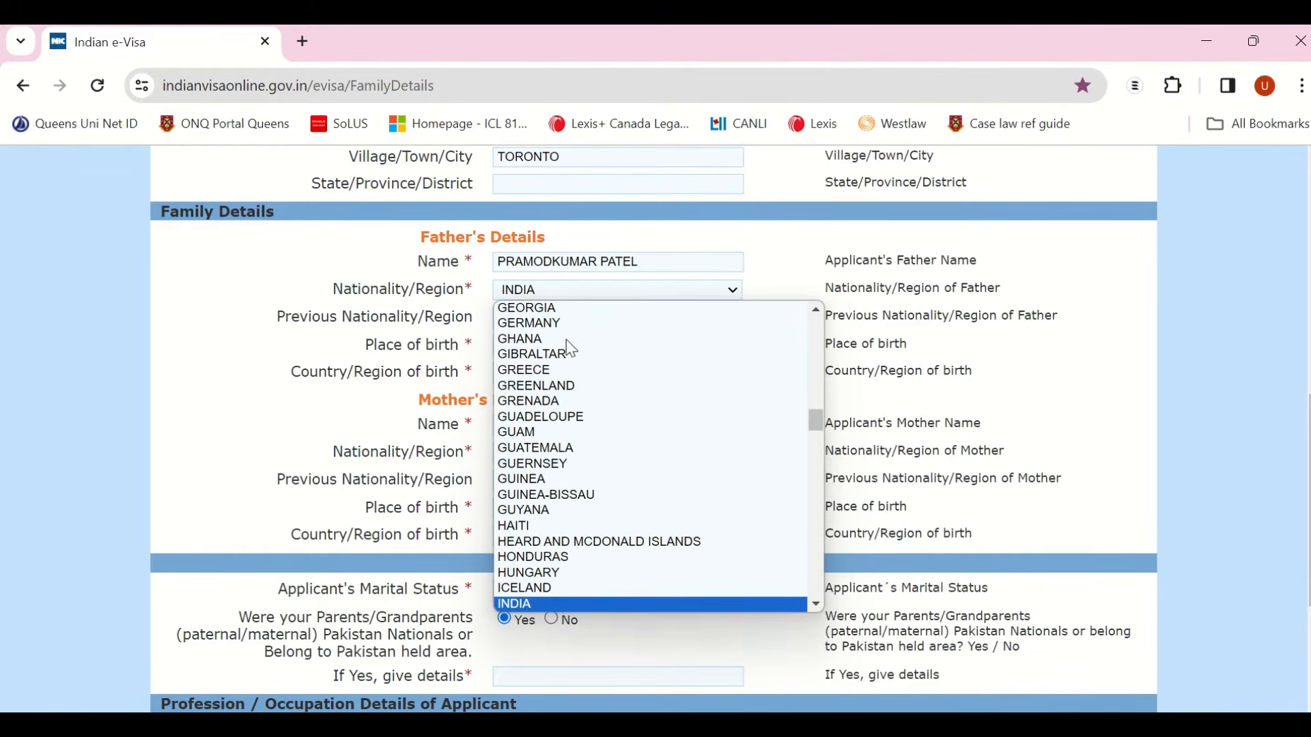
pyautogui.press('Return')
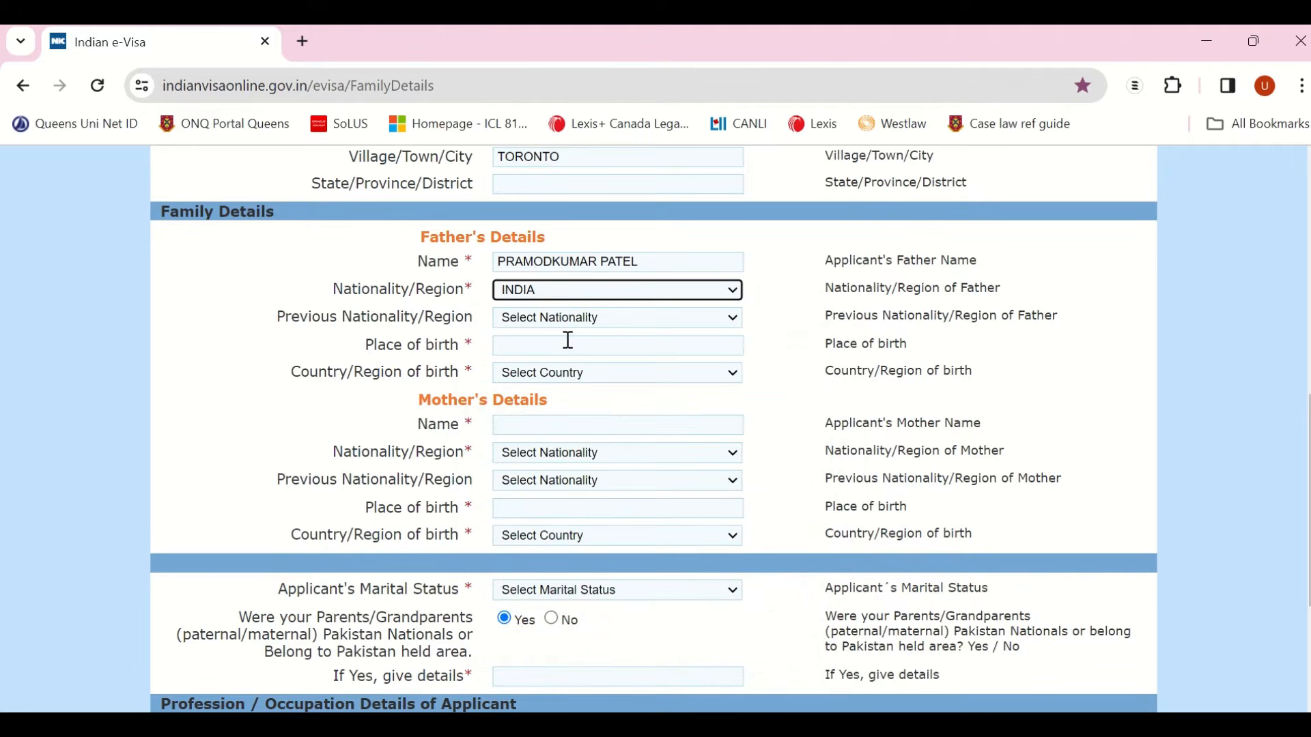
pyautogui.click(646, 321)
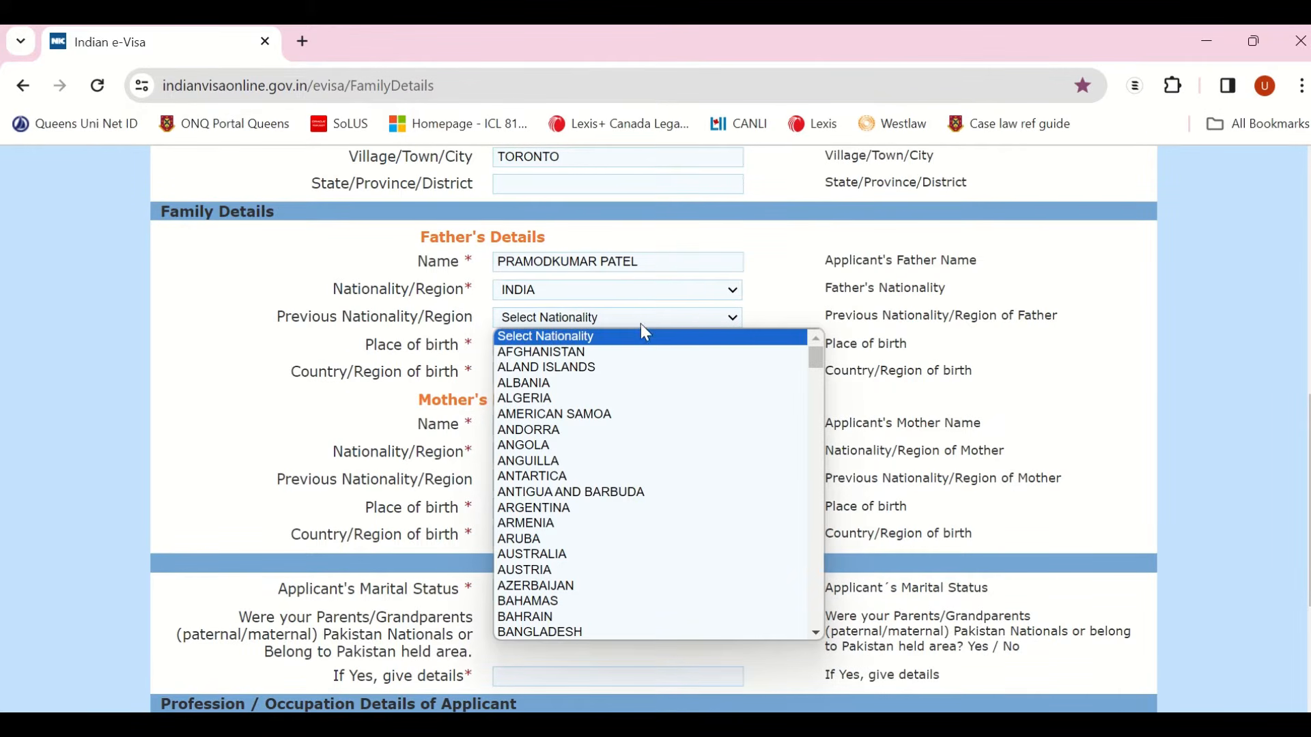
pyautogui.click(698, 335)
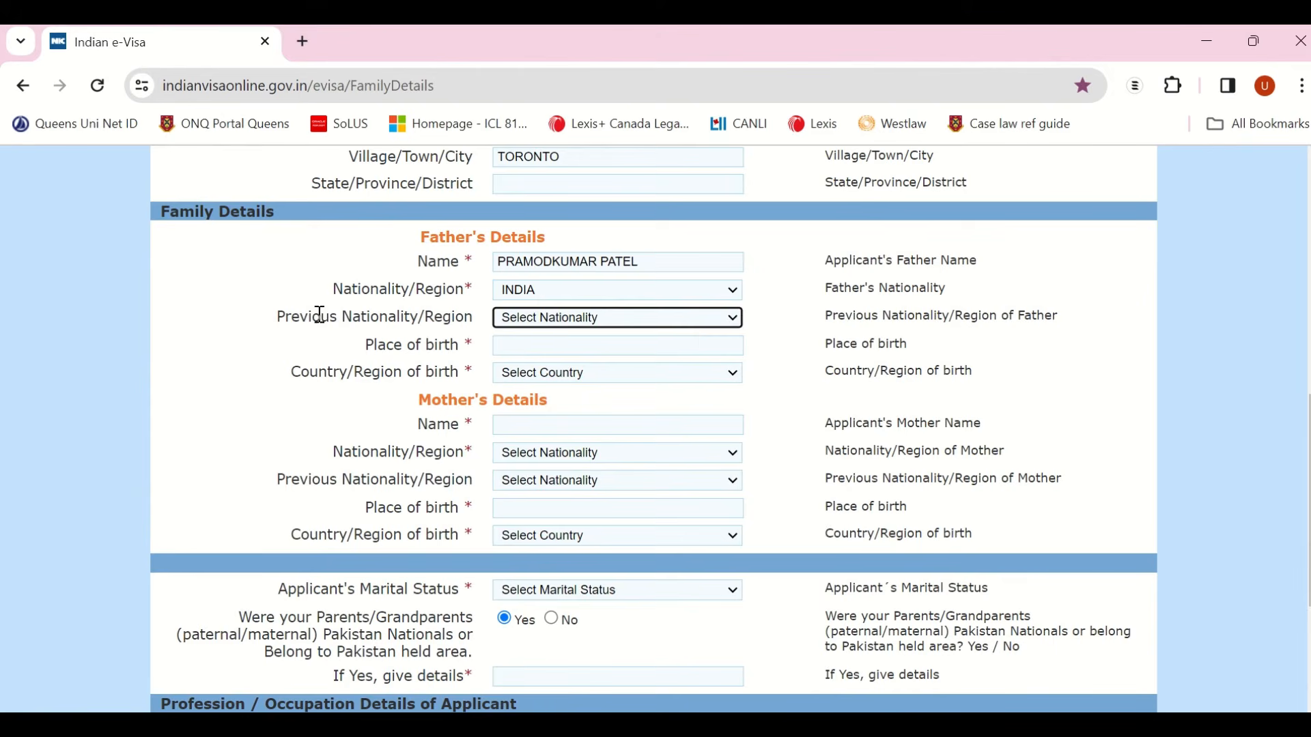
# Step: Set the father's place of birth to Ahmedabad, Gujarat and country of birth INDIA
pyautogui.click(529, 353)
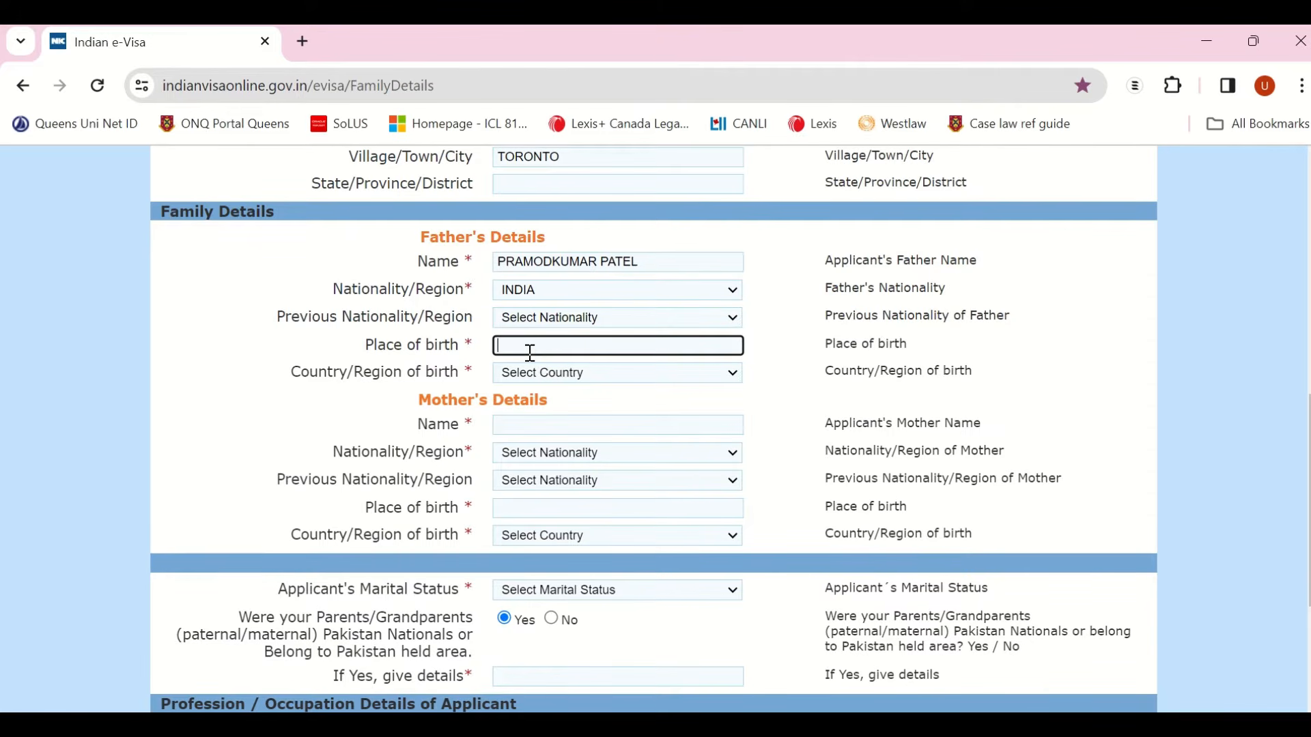
pyautogui.write('Ahmedabad, Gujarat')
pyautogui.click(590, 372)
pyautogui.write('india')
pyautogui.press('Return')
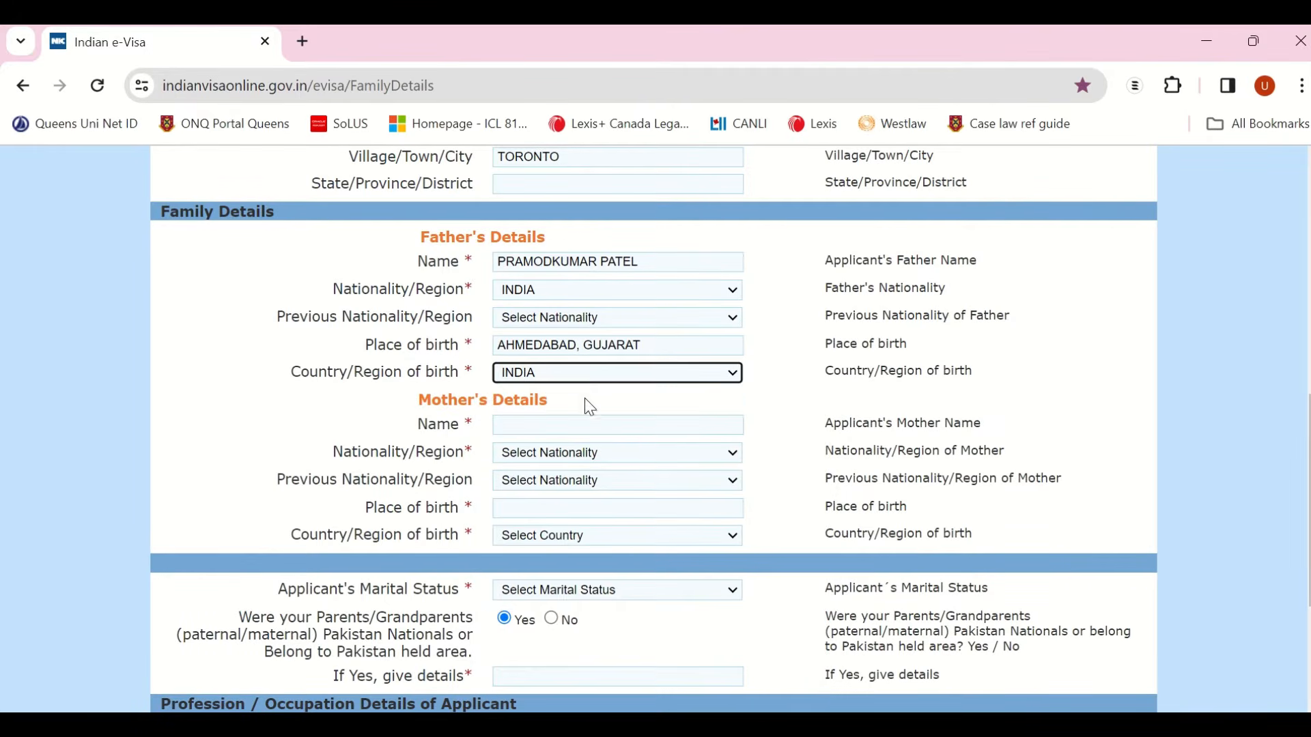
# Step: Enter the mother's name, nationality INDIA, birthplace Ahmedabad, Gujarat and country of birth INDIA
pyautogui.click(564, 426)
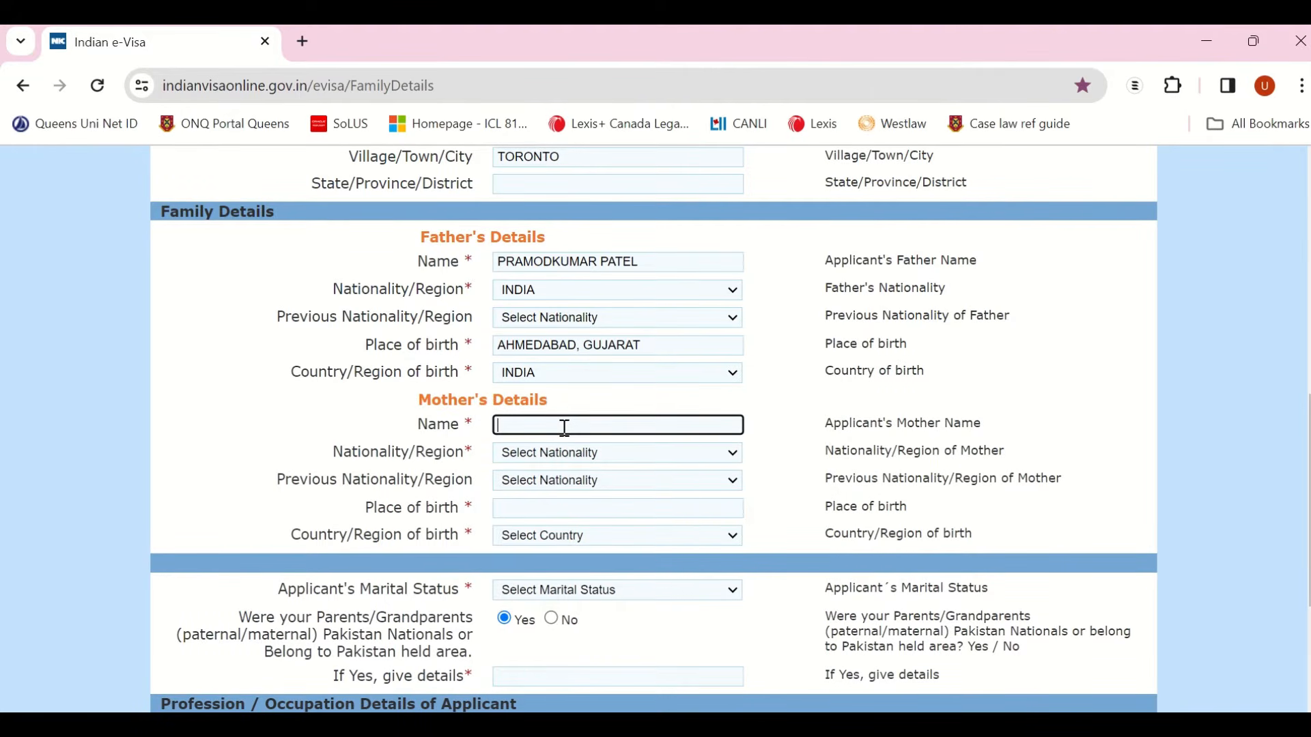
pyautogui.click(537, 456)
pyautogui.write('in')
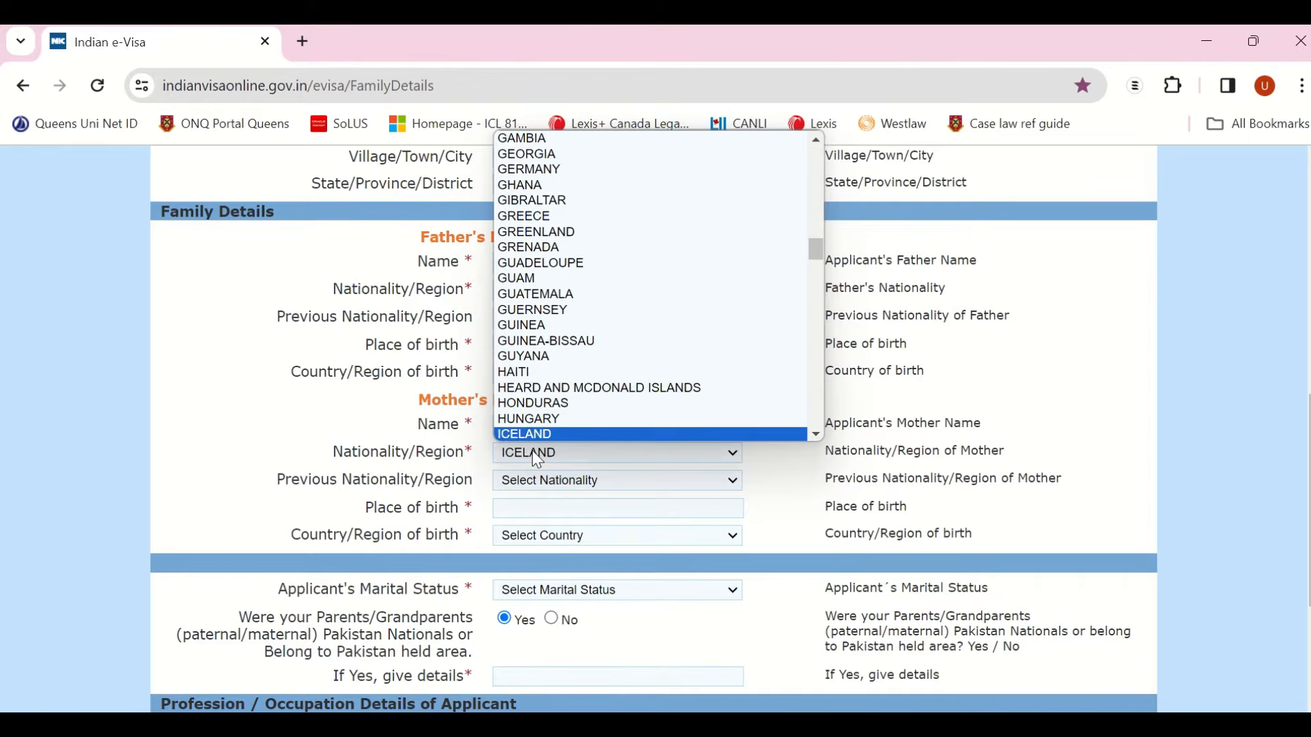
pyautogui.press('Return')
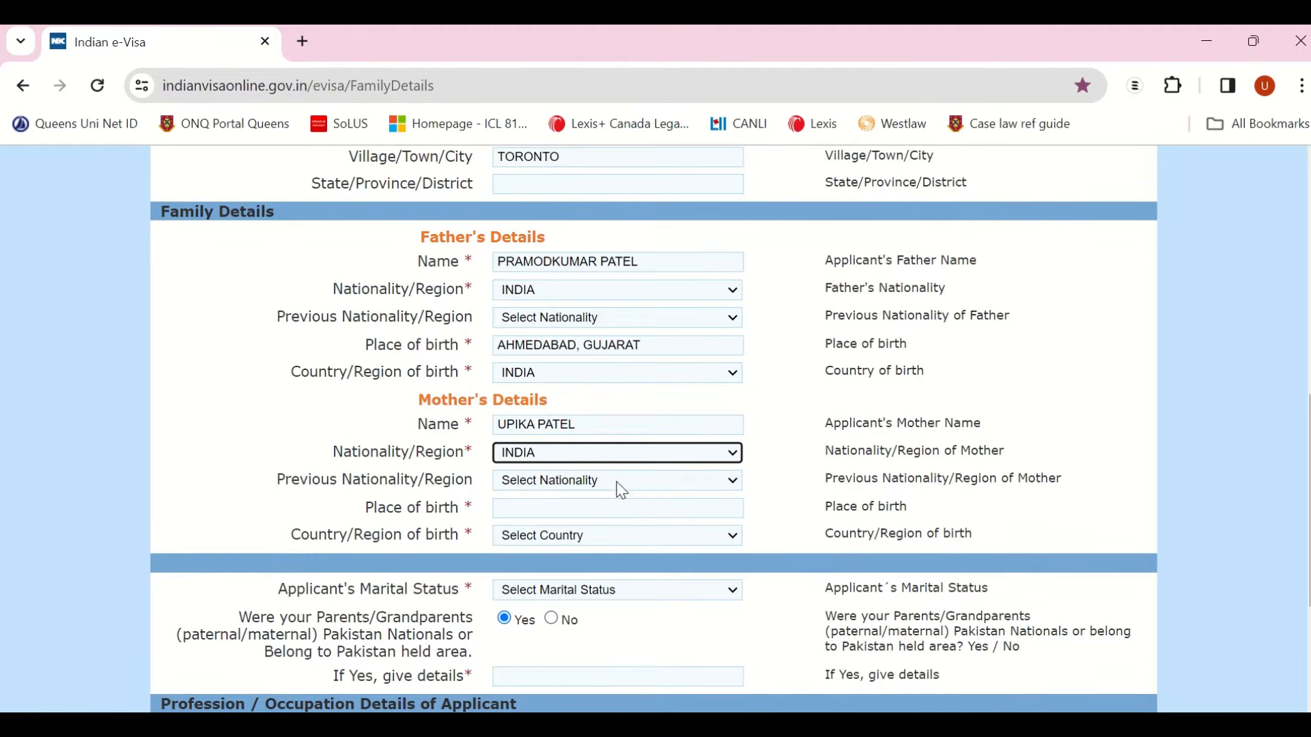
pyautogui.click(583, 506)
pyautogui.write('Ahm')
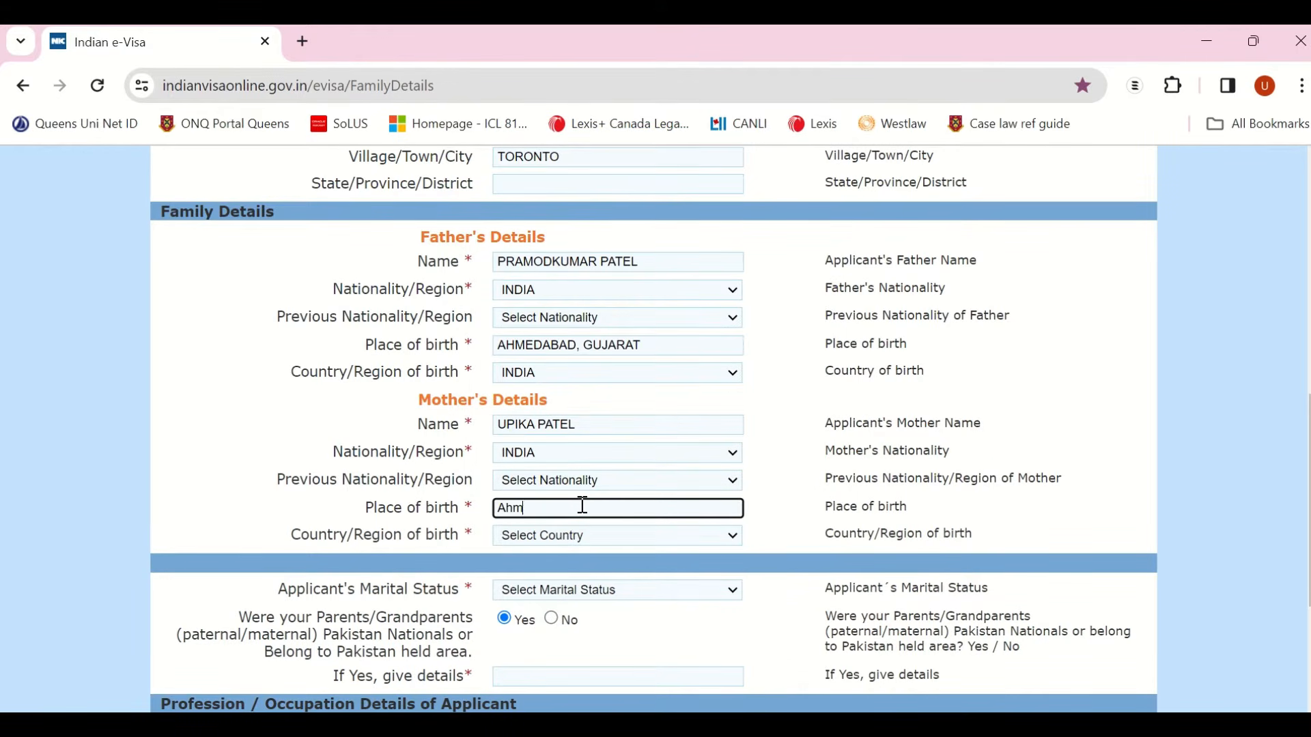
pyautogui.write('edabad, Gujarat')
pyautogui.press('Tab')
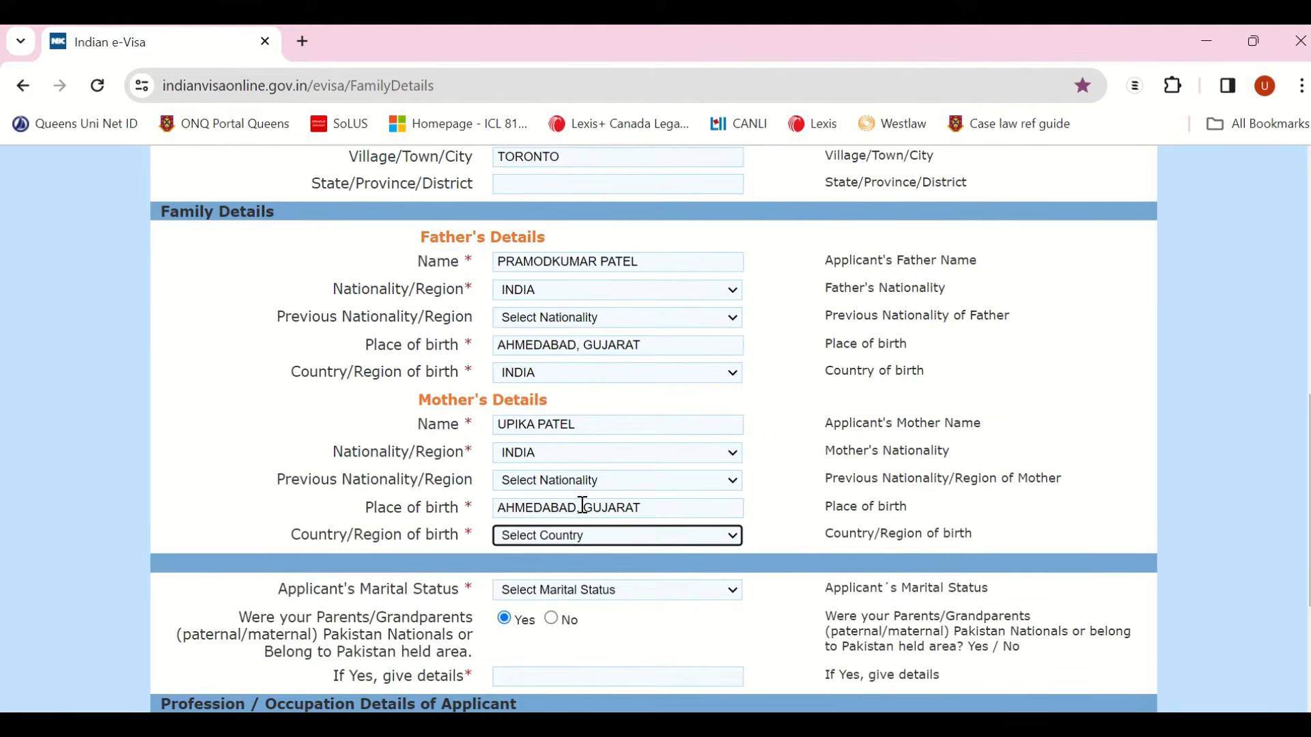
pyautogui.write('in')
pyautogui.press('Tab')
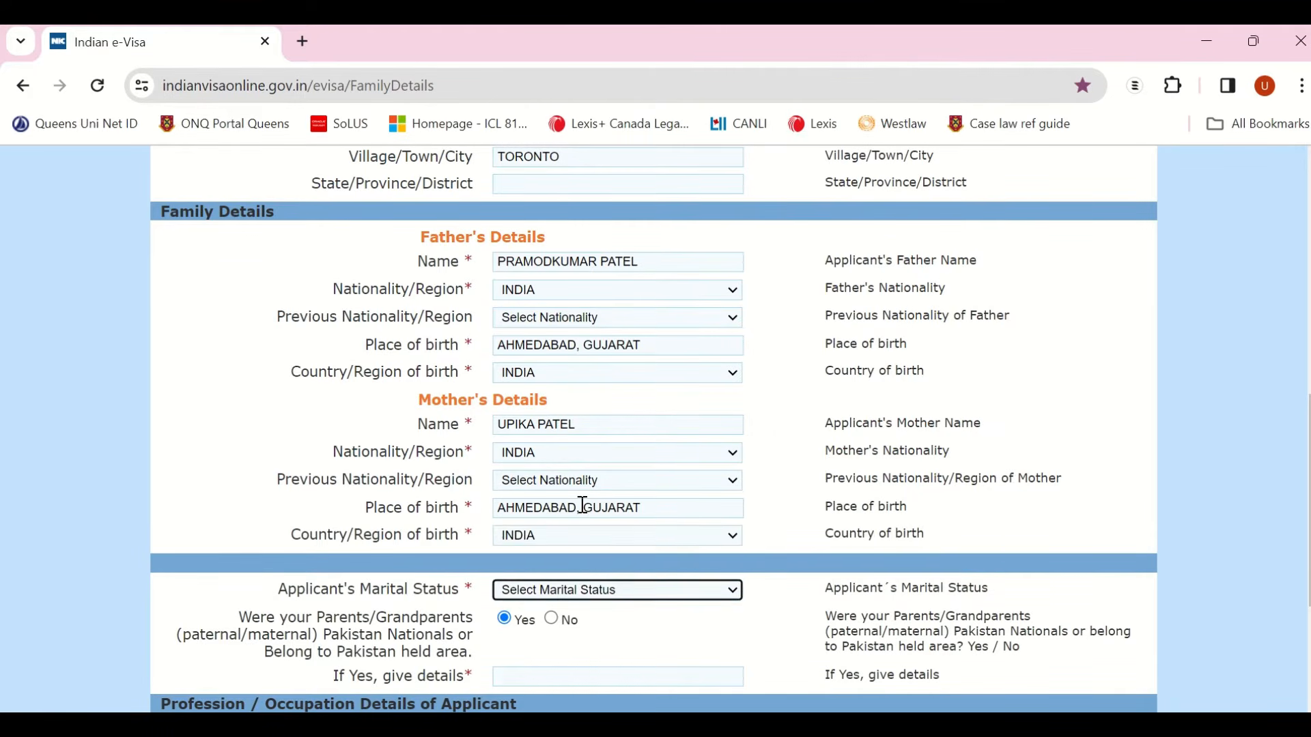
pyautogui.scroll(-3, 583, 505)
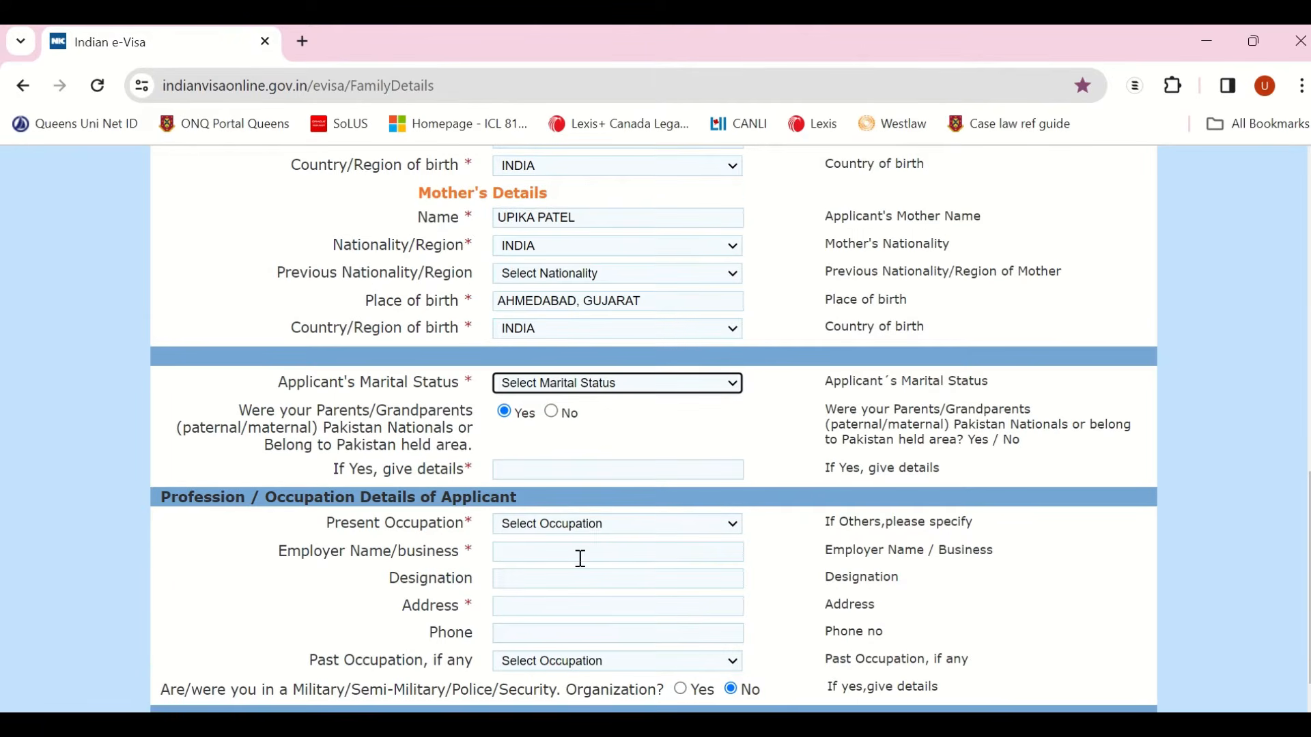
# Step: Change marital status from MARRIED to SINGLE, accept the warning, and answer No to Pakistan ancestry
pyautogui.scroll(-1, 579, 556)
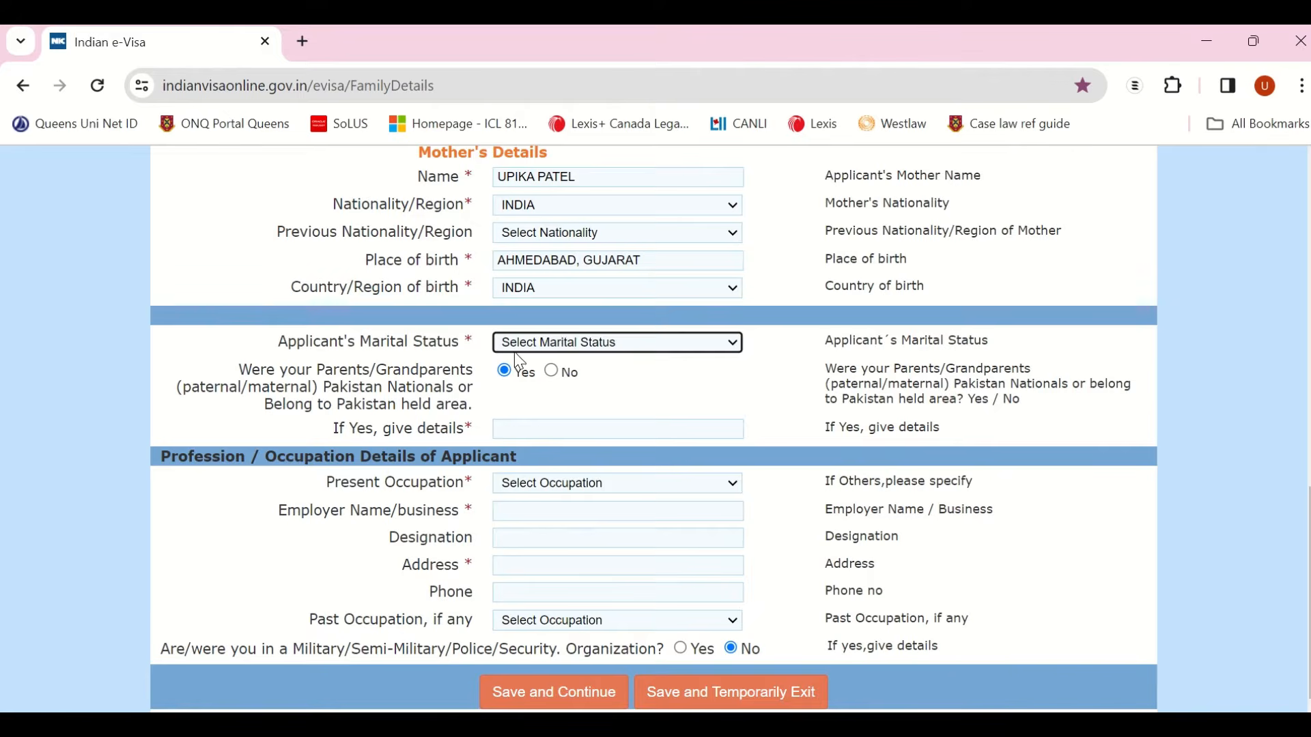
pyautogui.click(635, 346)
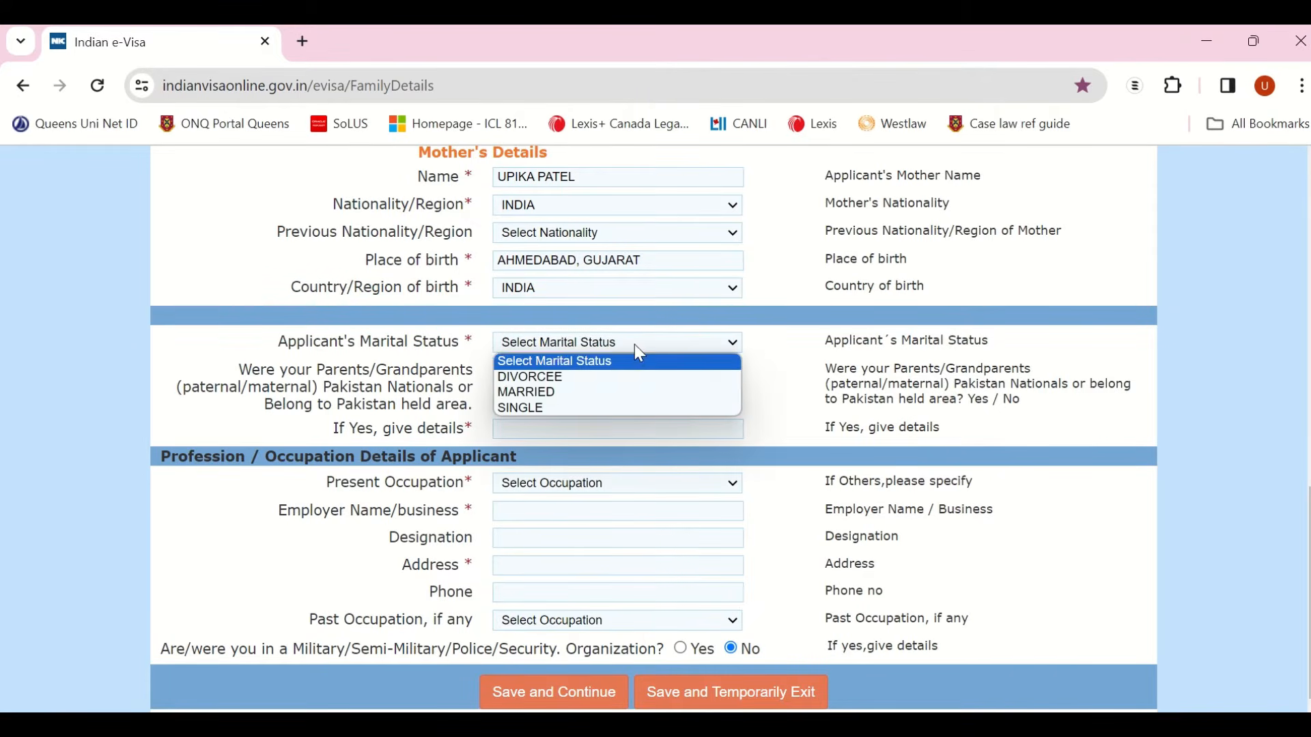
pyautogui.click(613, 400)
pyautogui.scroll(-2, 596, 594)
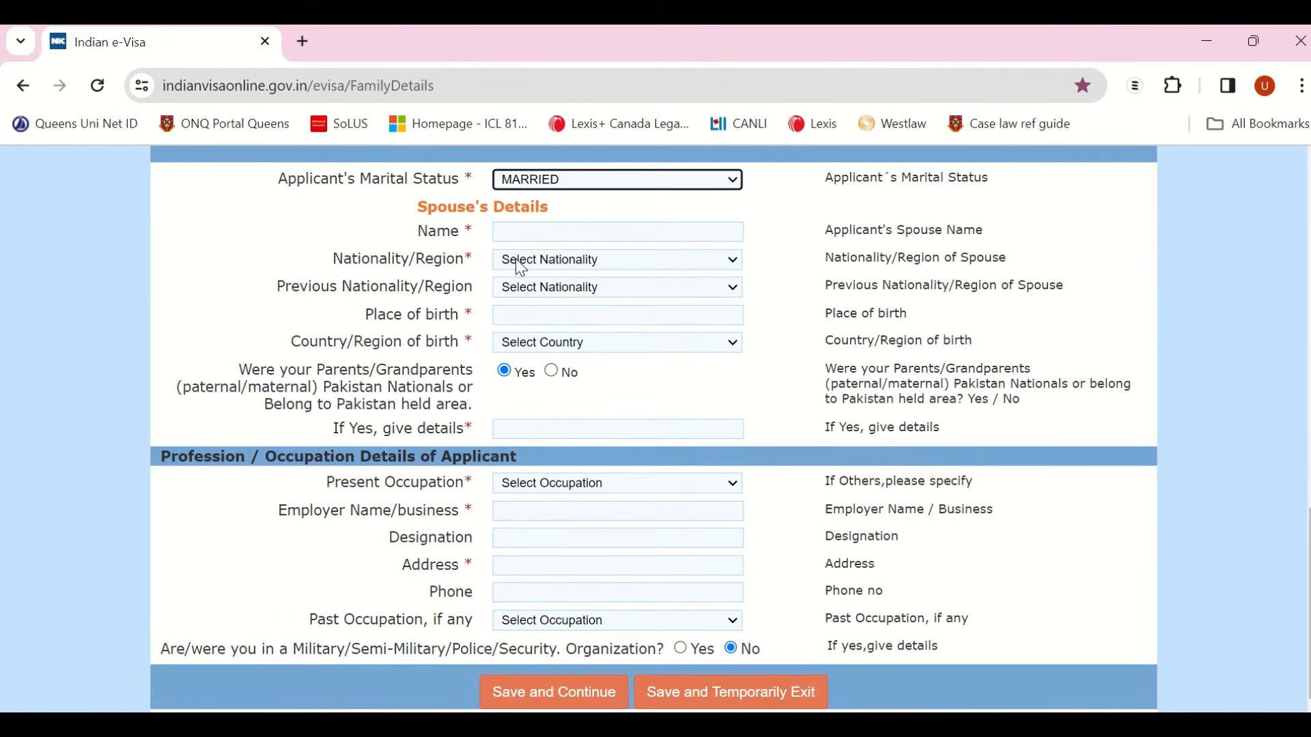
pyautogui.click(586, 183)
pyautogui.click(576, 245)
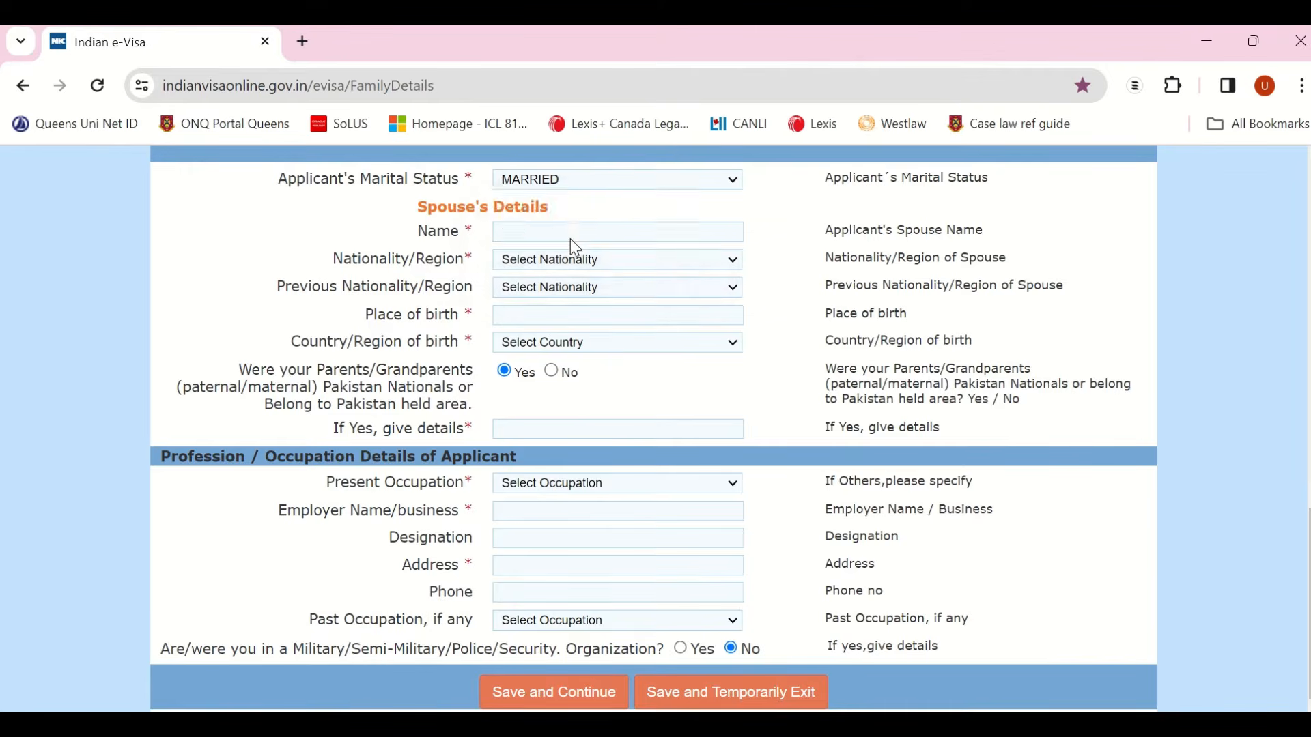
pyautogui.click(755, 258)
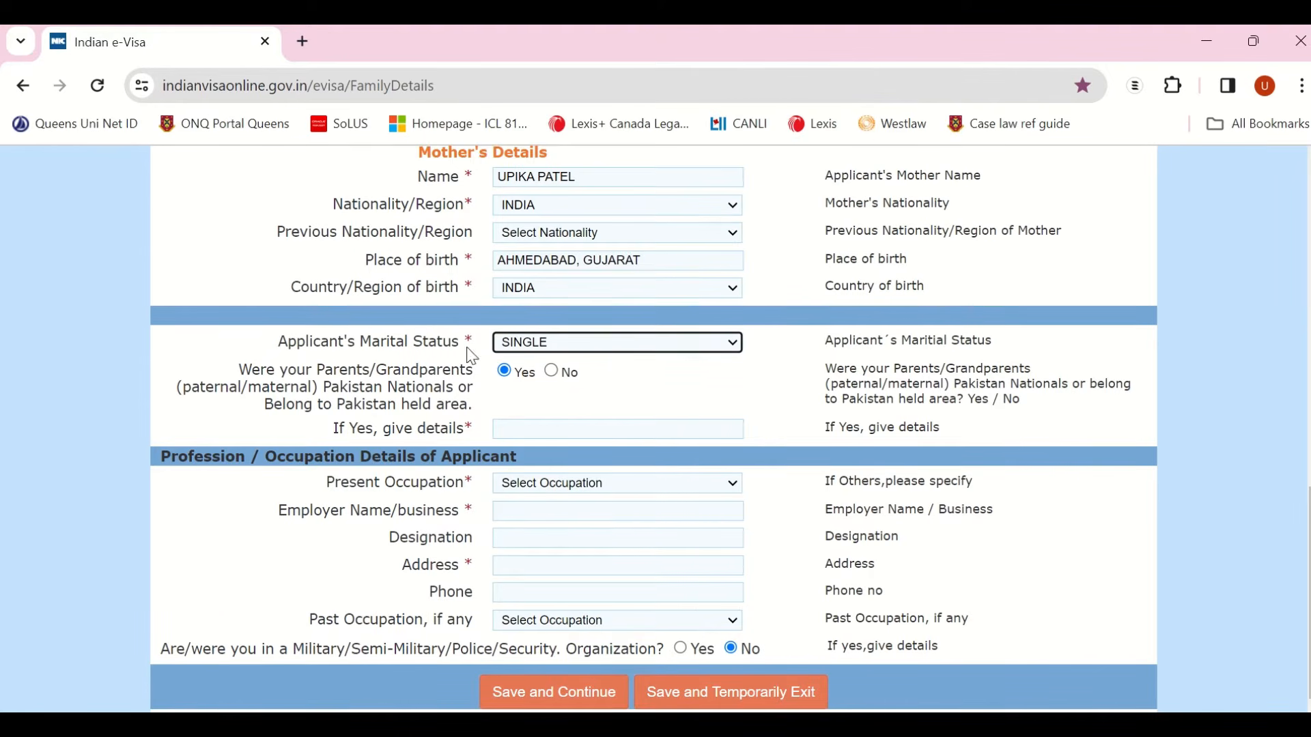
pyautogui.click(552, 374)
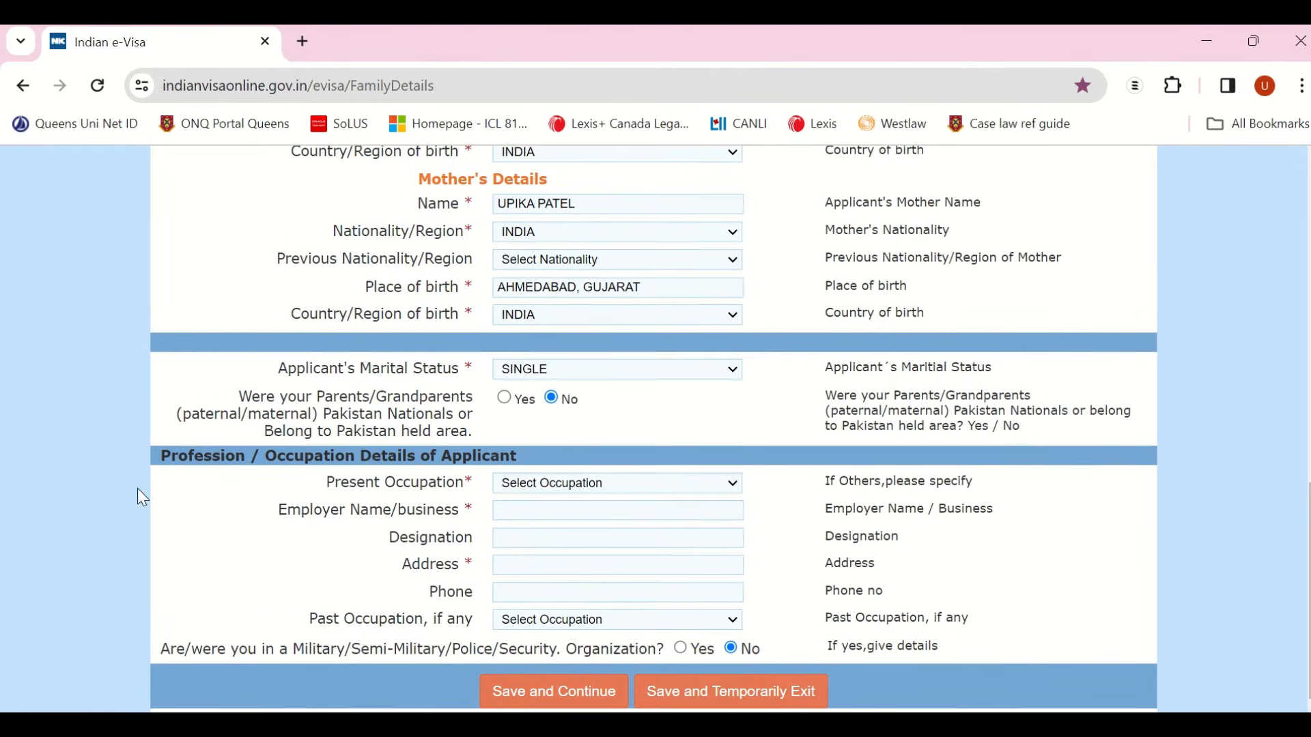
pyautogui.click(620, 486)
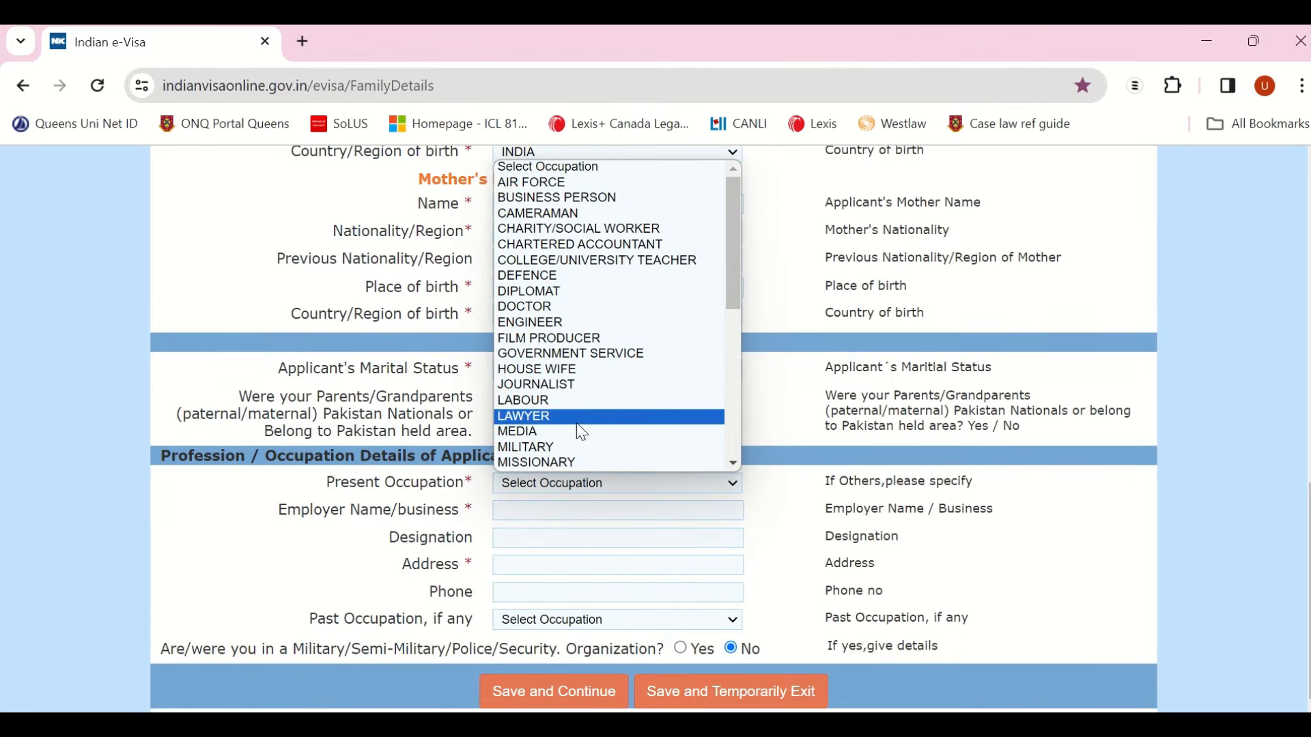
# Step: Set present occupation to PRIVATE SERVICE with employer TD Bank and designation Program Lead
pyautogui.scroll(-5, 580, 430)
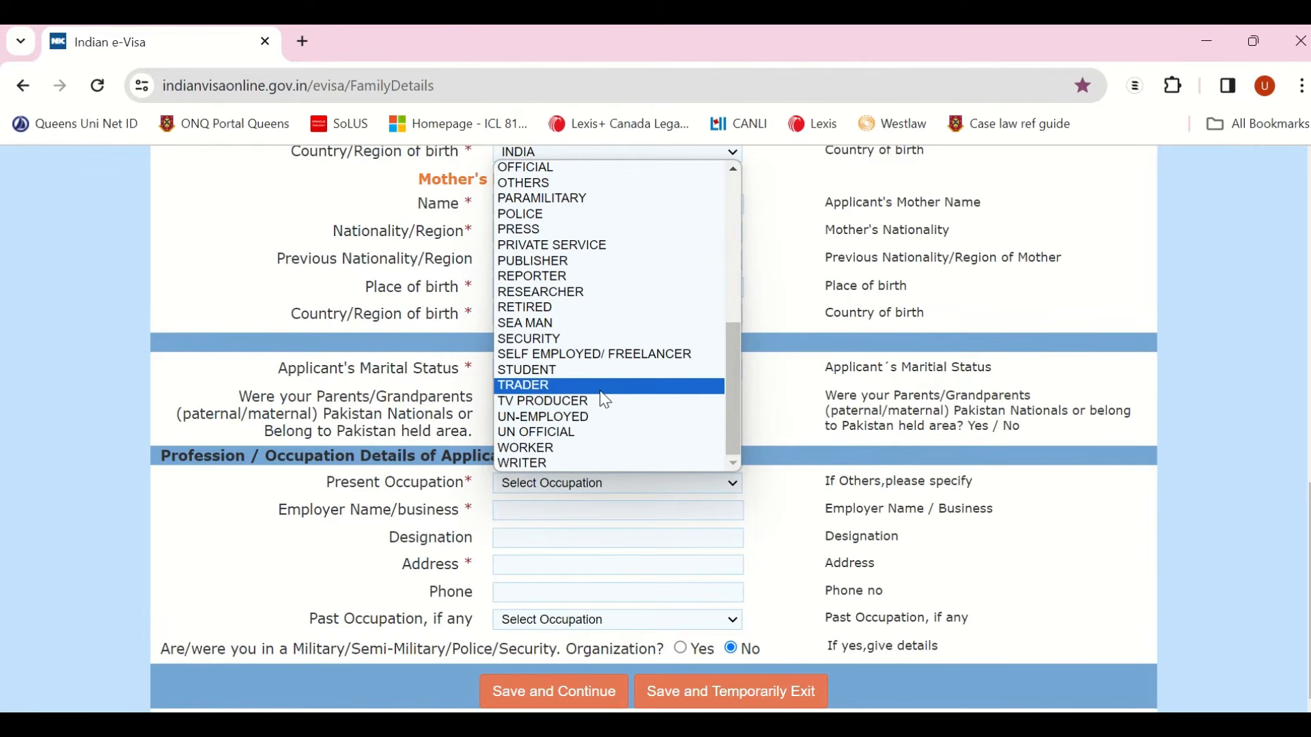
pyautogui.scroll(3, 607, 369)
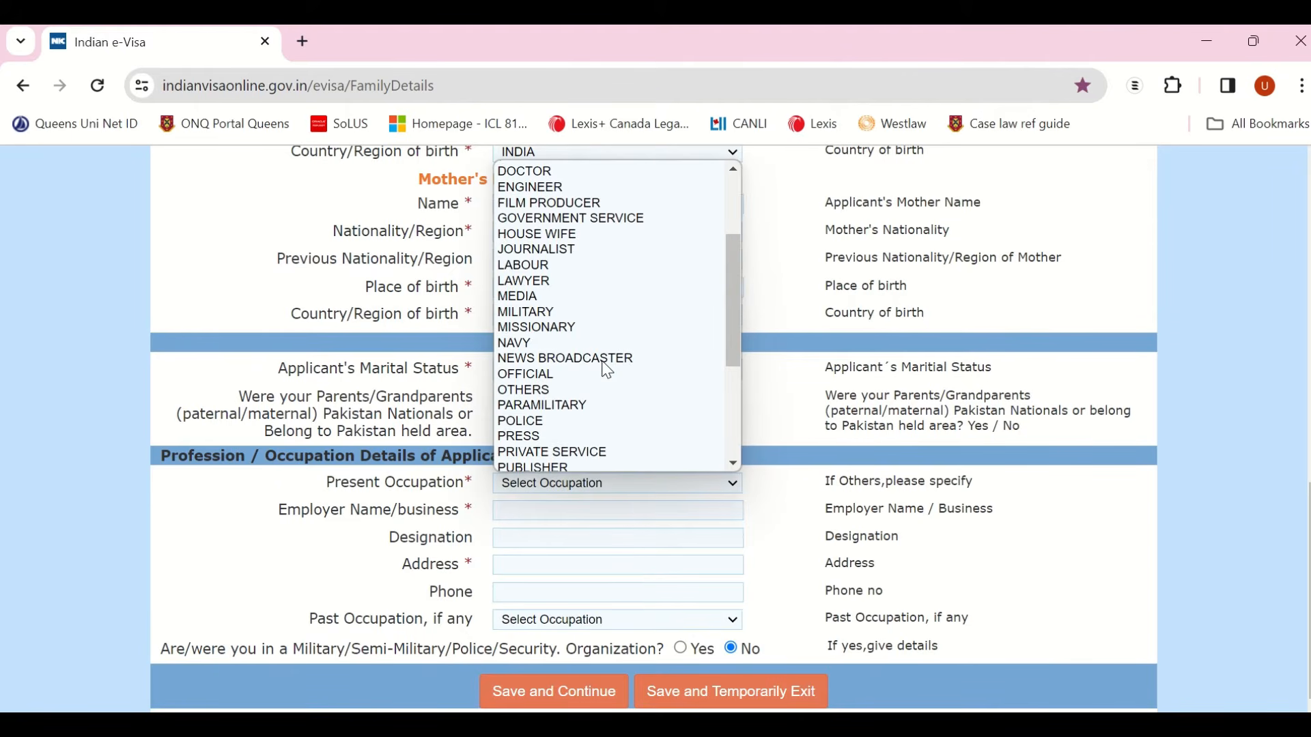
pyautogui.click(605, 452)
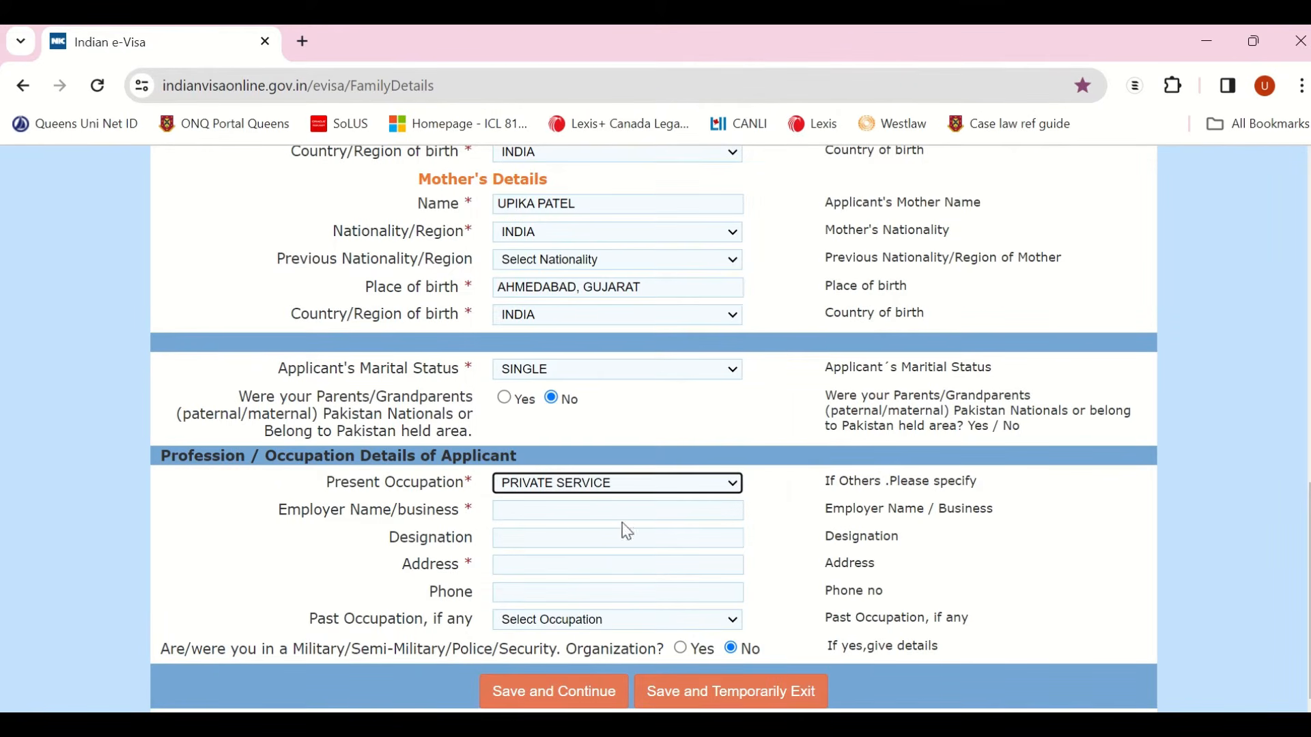
pyautogui.click(550, 513)
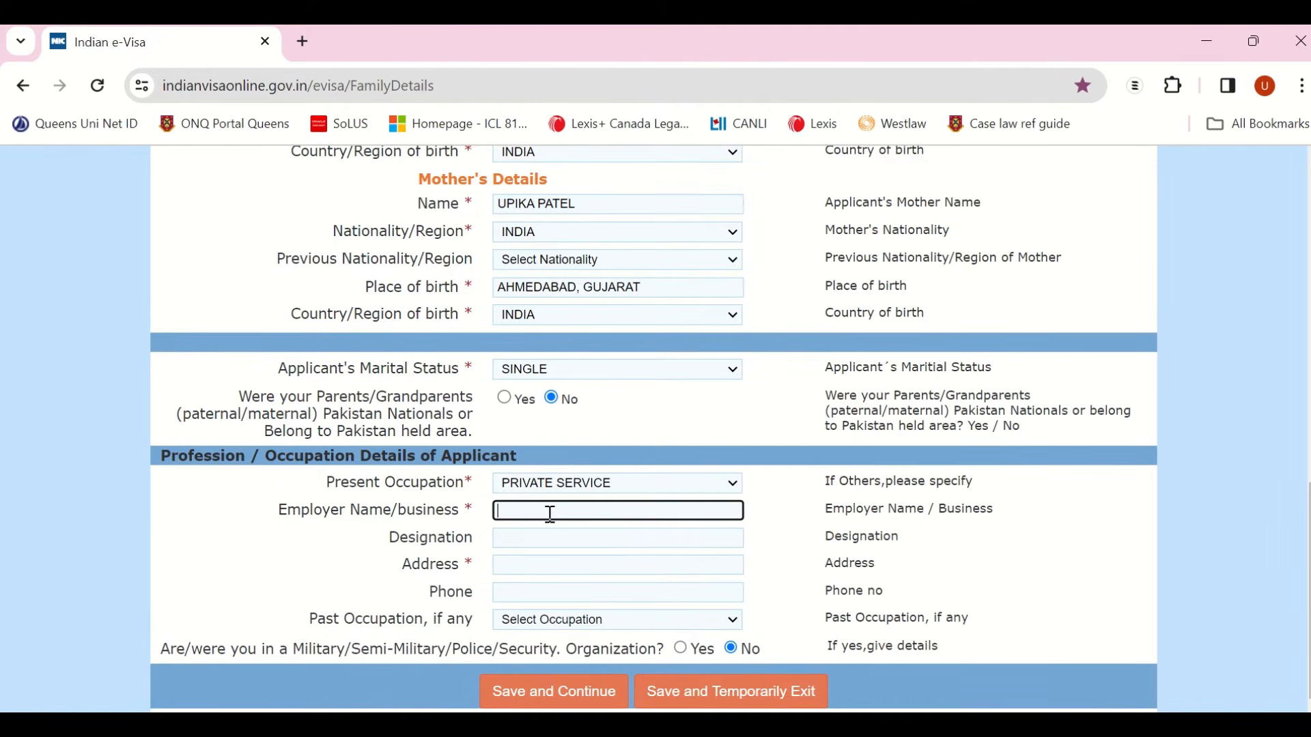
pyautogui.write('TD Bank')
pyautogui.click(538, 540)
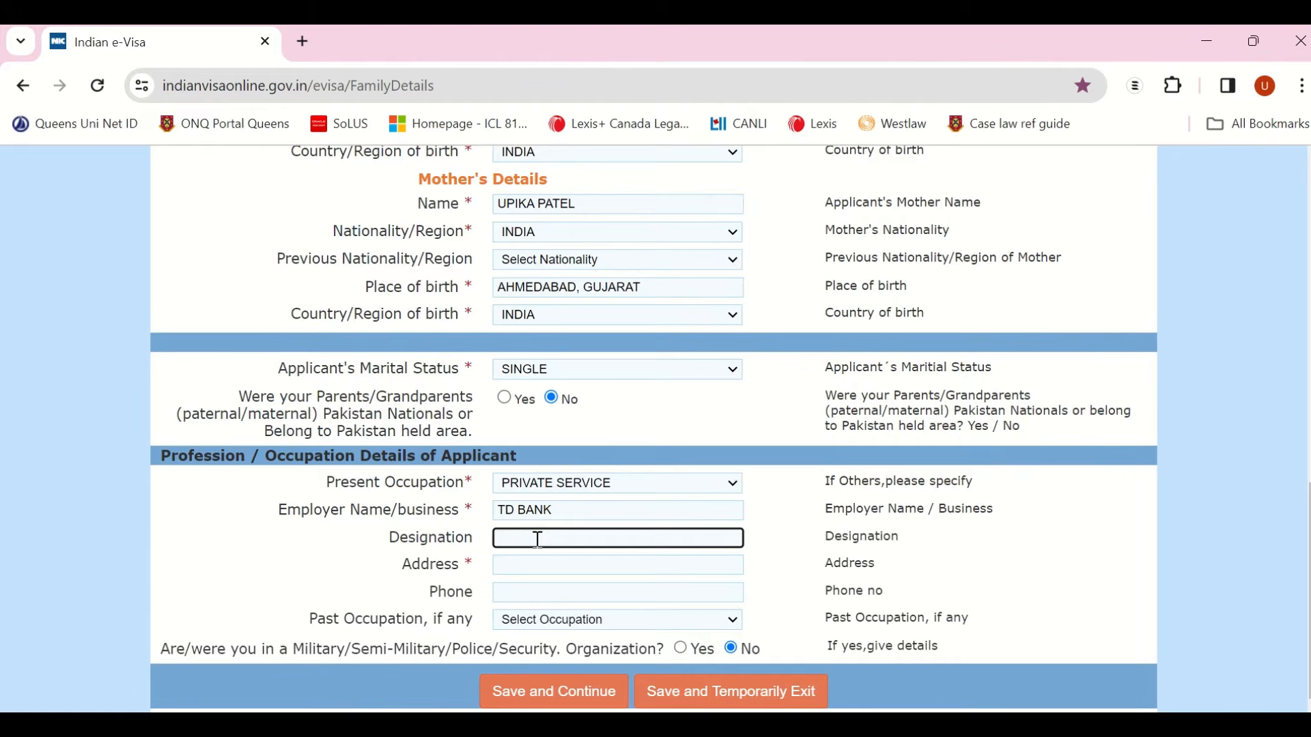
pyautogui.write('Program Lead')
# Step: Enter the employer's address and phone number, fixing typos in both
pyautogui.click(551, 567)
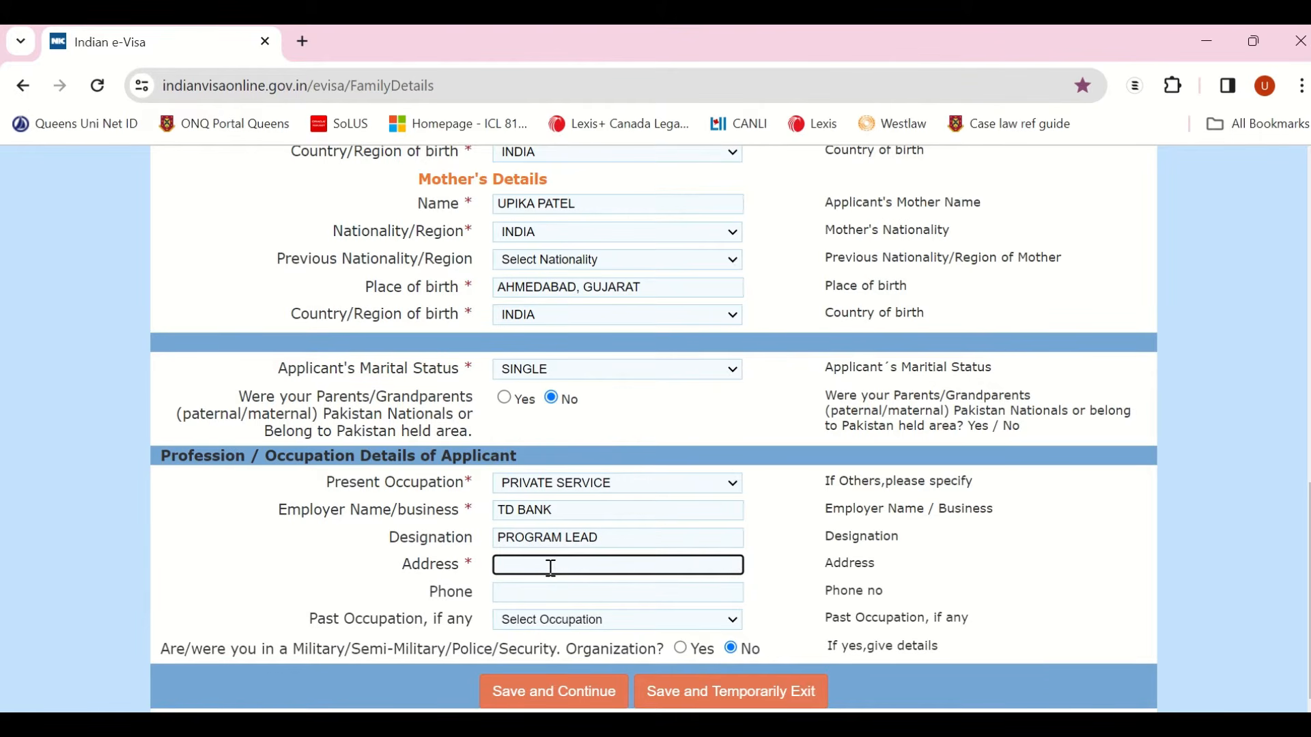
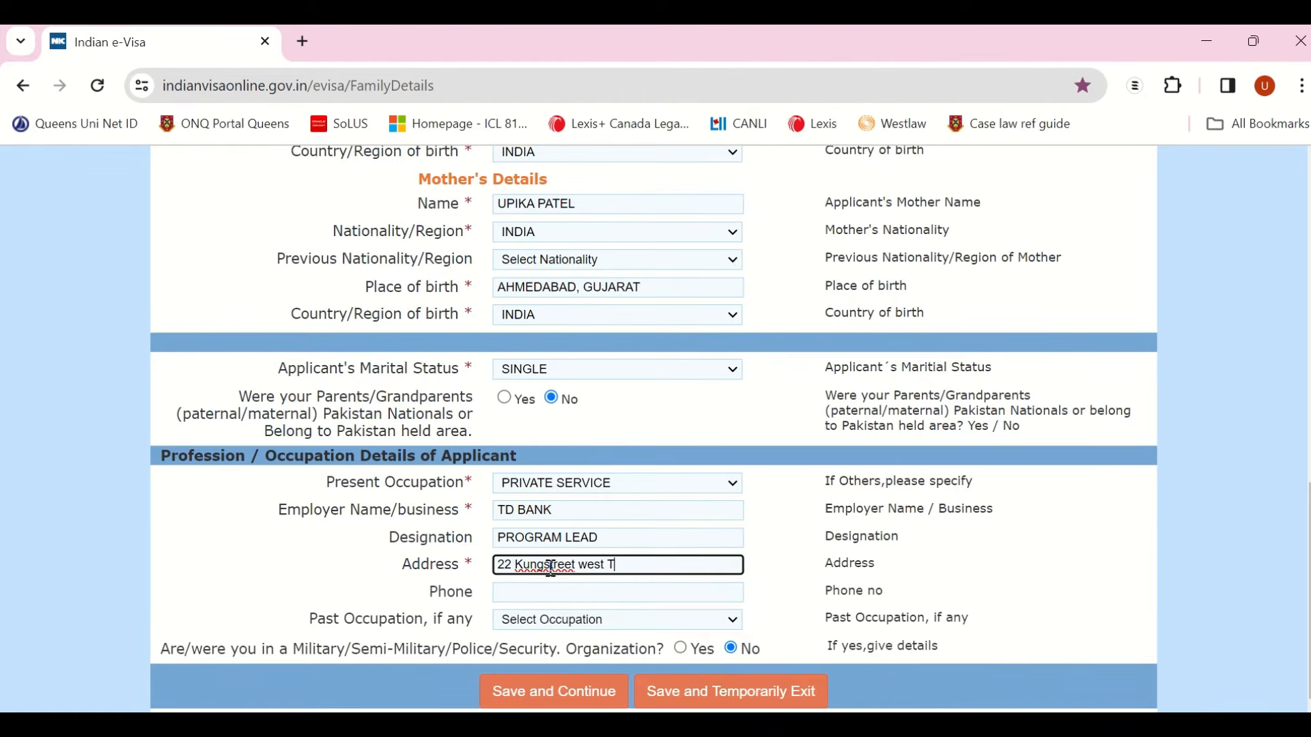
pyautogui.click(533, 568)
pyautogui.press('BackSpace')
pyautogui.write('i')
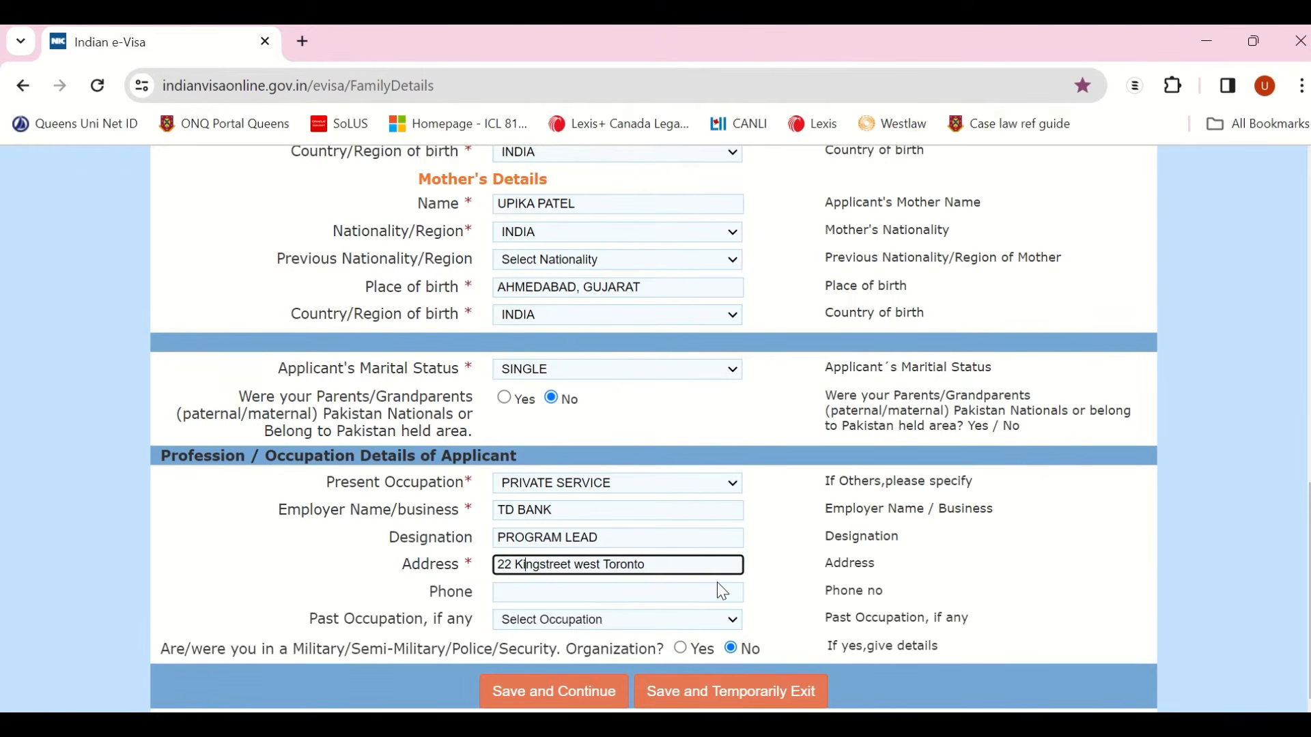
pyautogui.click(594, 595)
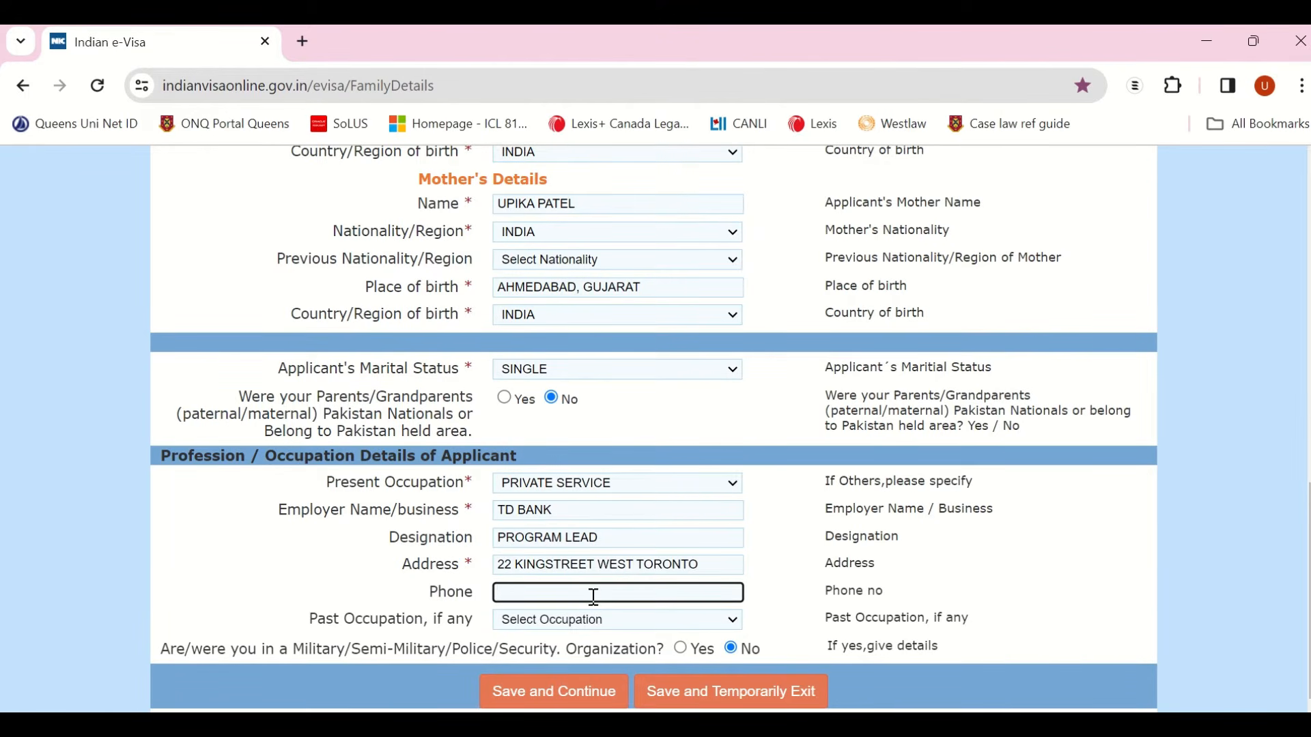
pyautogui.press('BackSpace')
# Step: Set past occupation to PRIVATE SERVICE and save the family details
pyautogui.click(573, 630)
pyautogui.scroll(-1, 581, 551)
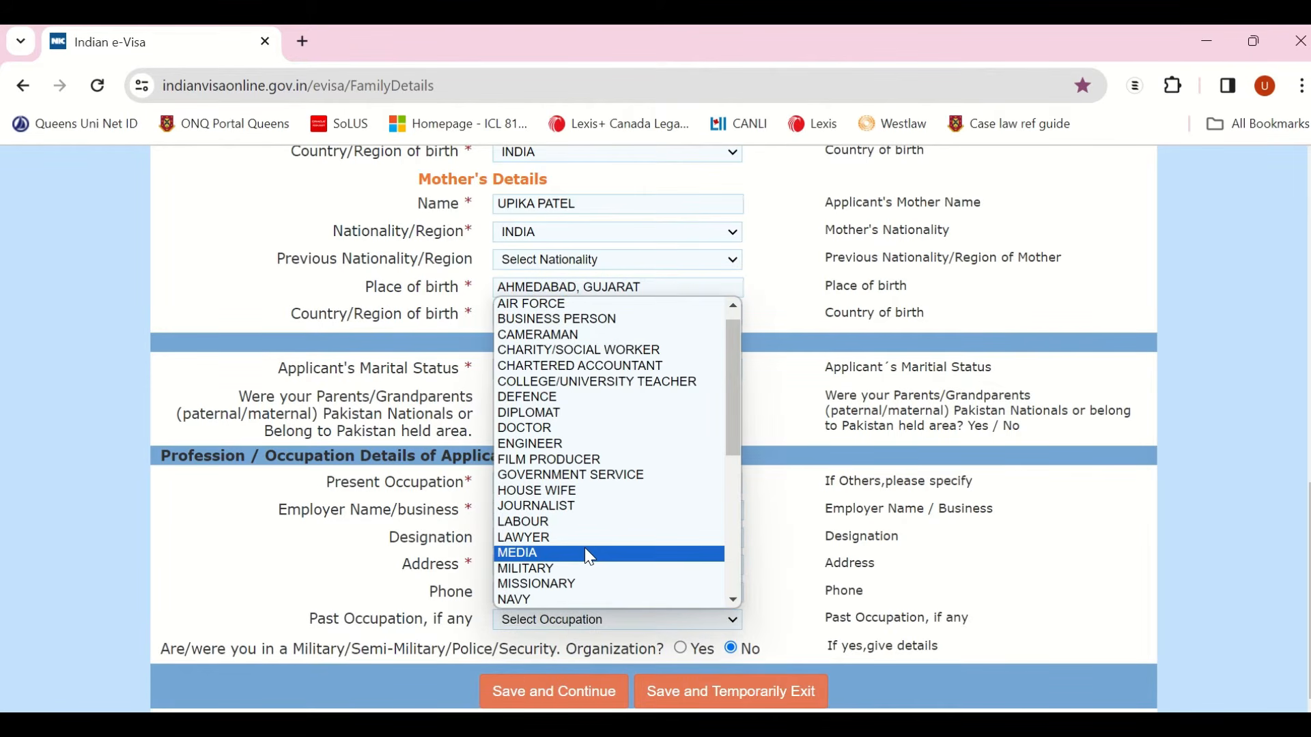
pyautogui.scroll(-5, 585, 548)
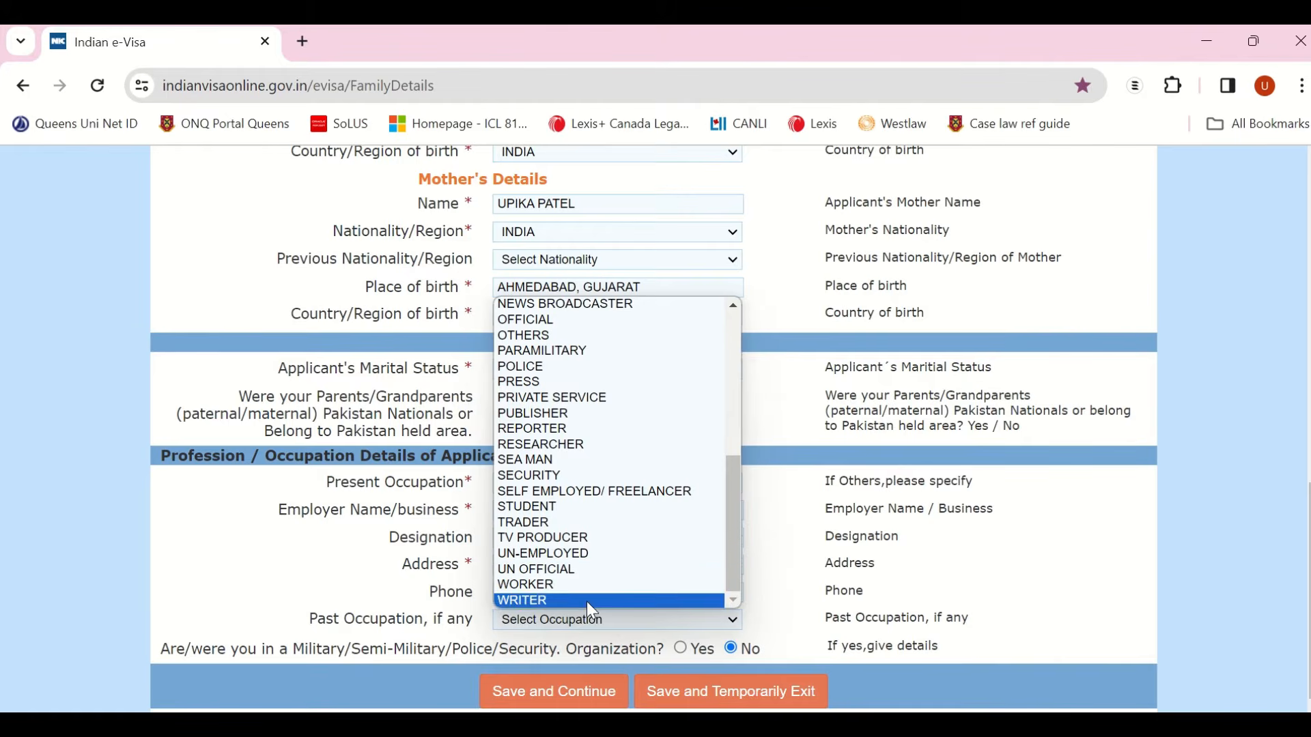
pyautogui.click(577, 402)
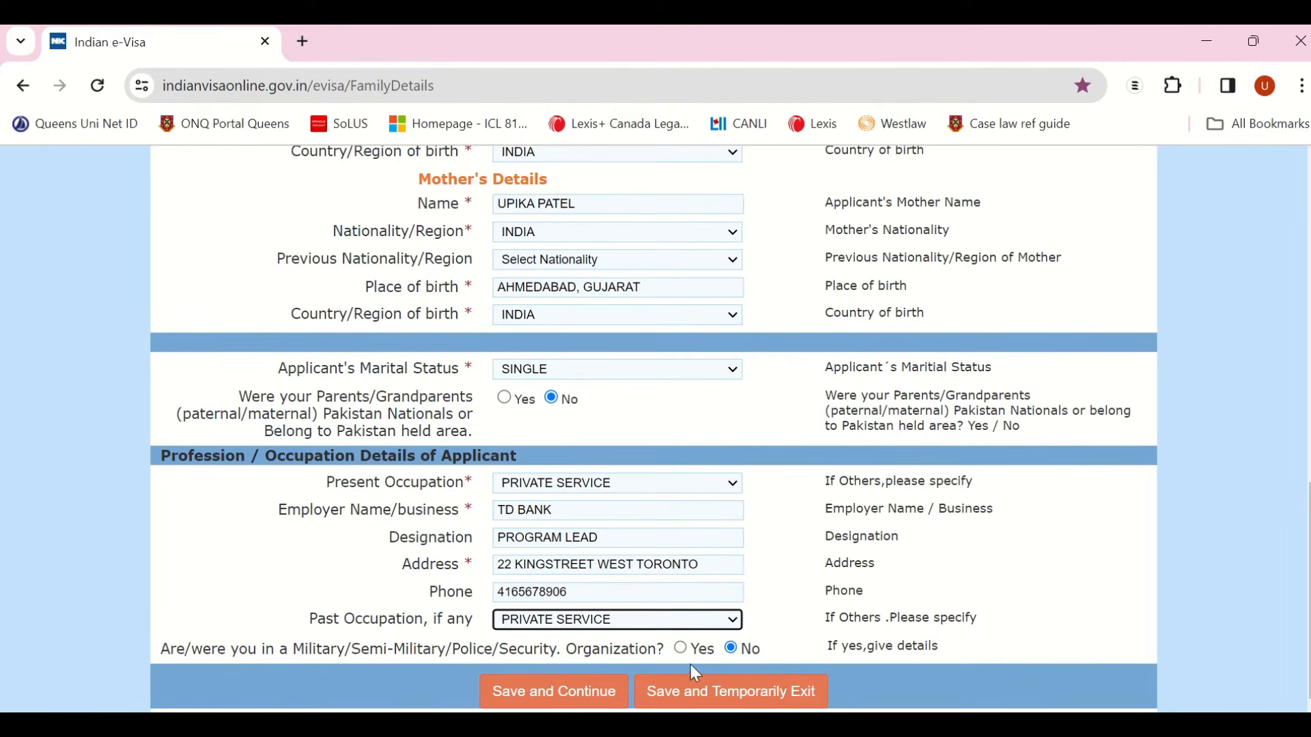
pyautogui.click(532, 697)
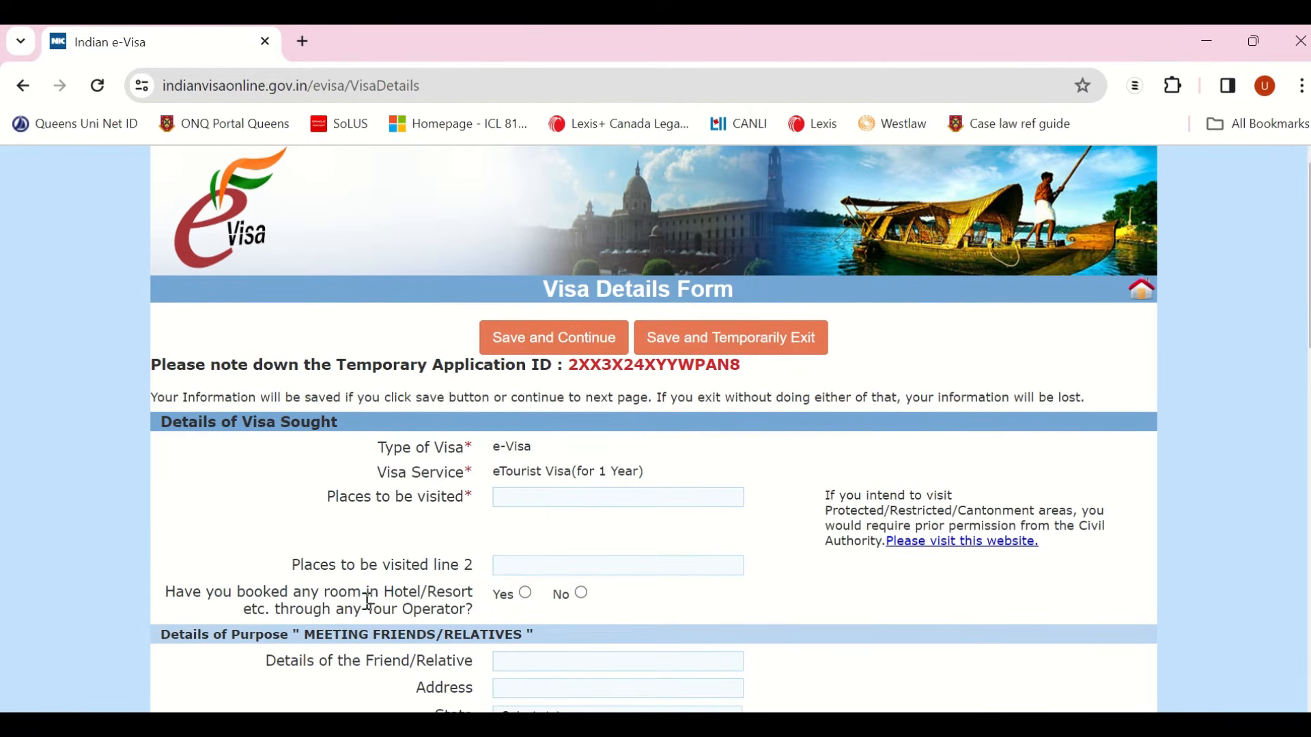
# Step: List Ahmedabad, Gujarat and Mumbai, Maharashtra as the places to be visited
pyautogui.scroll(-1, 369, 602)
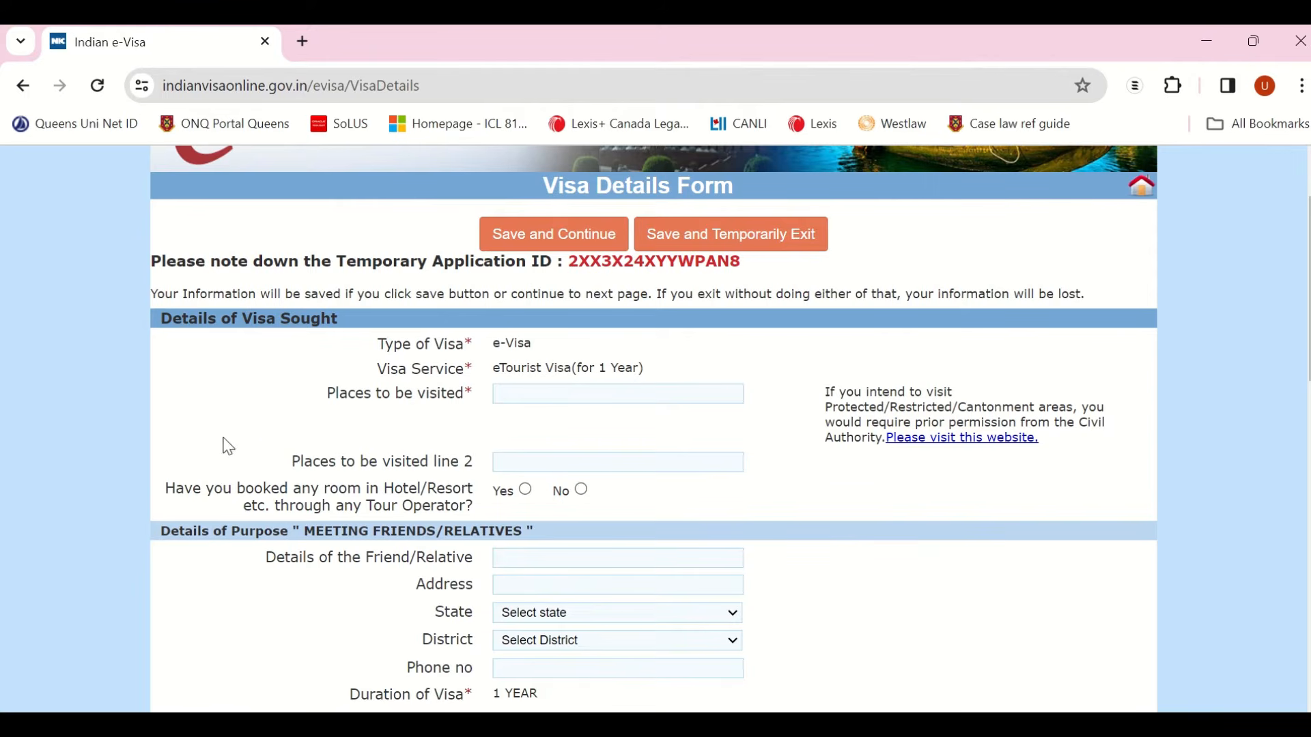
pyautogui.scroll(-3, 418, 530)
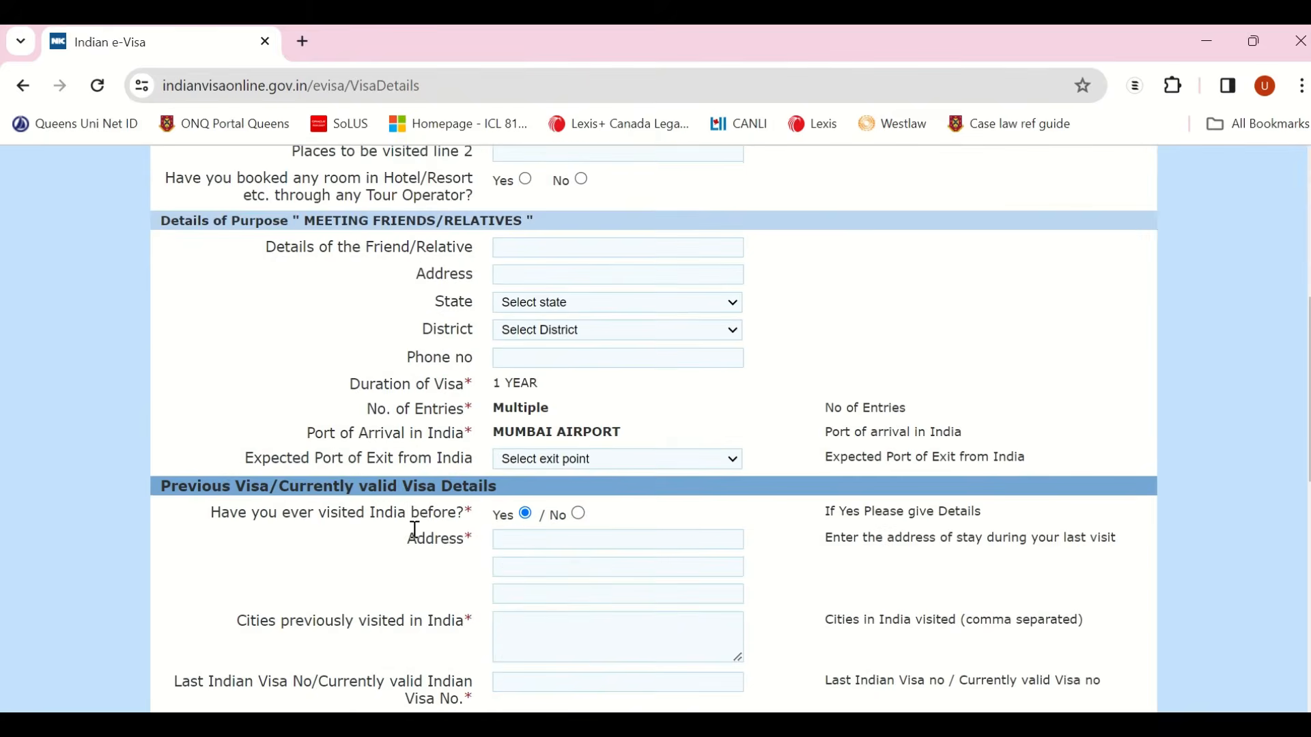
pyautogui.scroll(-5, 412, 601)
pyautogui.scroll(10, 412, 601)
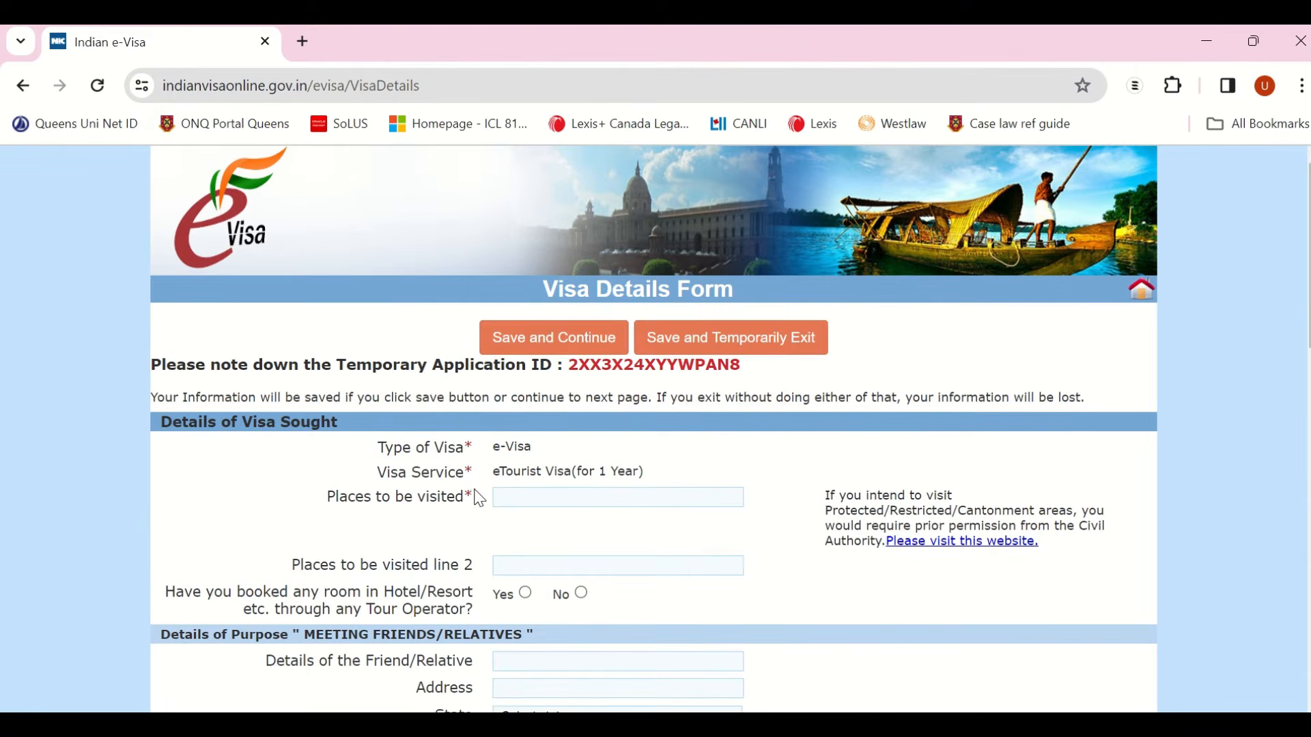
pyautogui.click(536, 502)
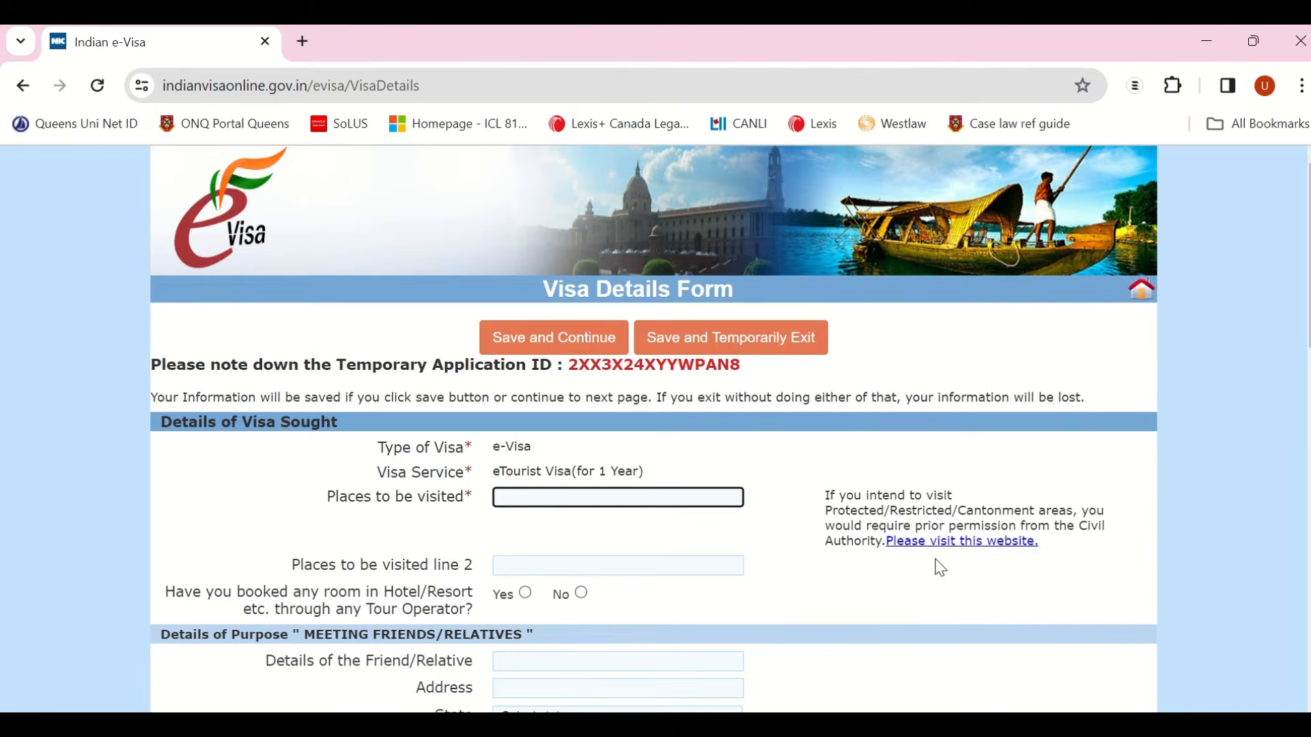
pyautogui.write('Ahmedabad, Gujarat')
pyautogui.click(542, 565)
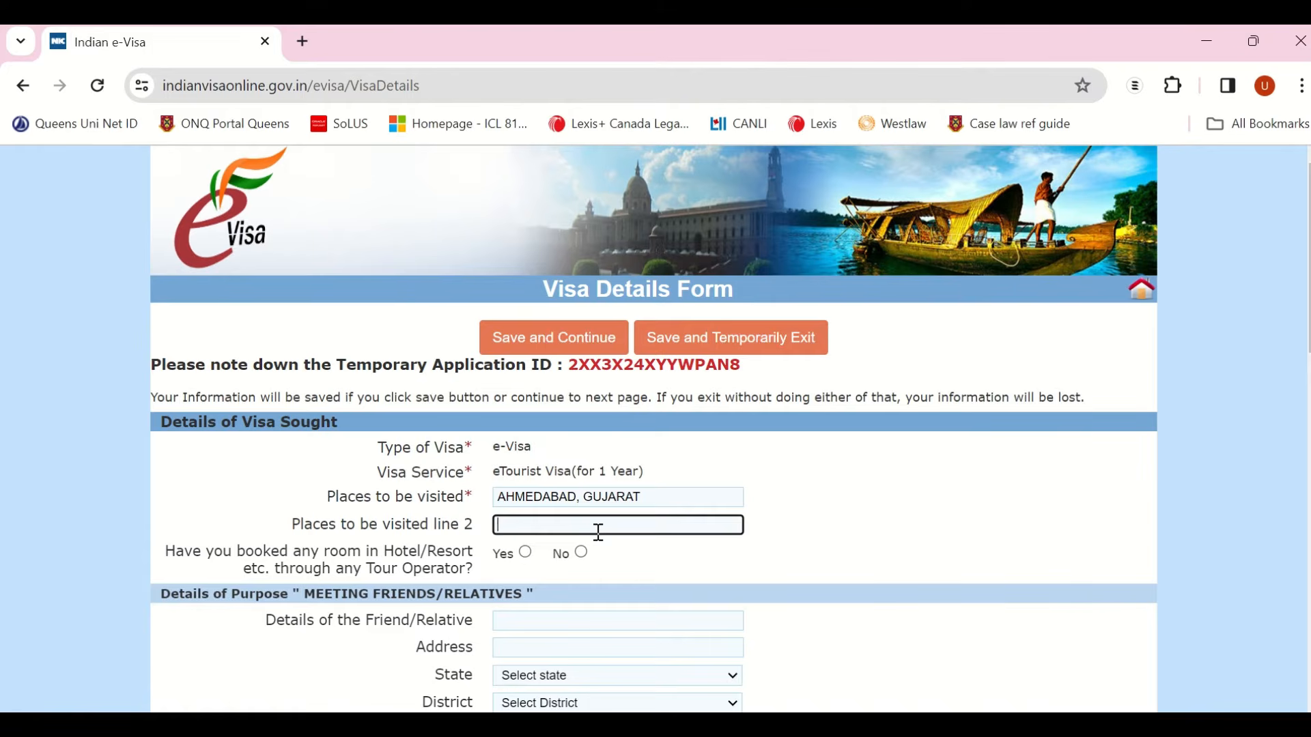
pyautogui.write('Mumbai, Maharashtra')
pyautogui.click(891, 521)
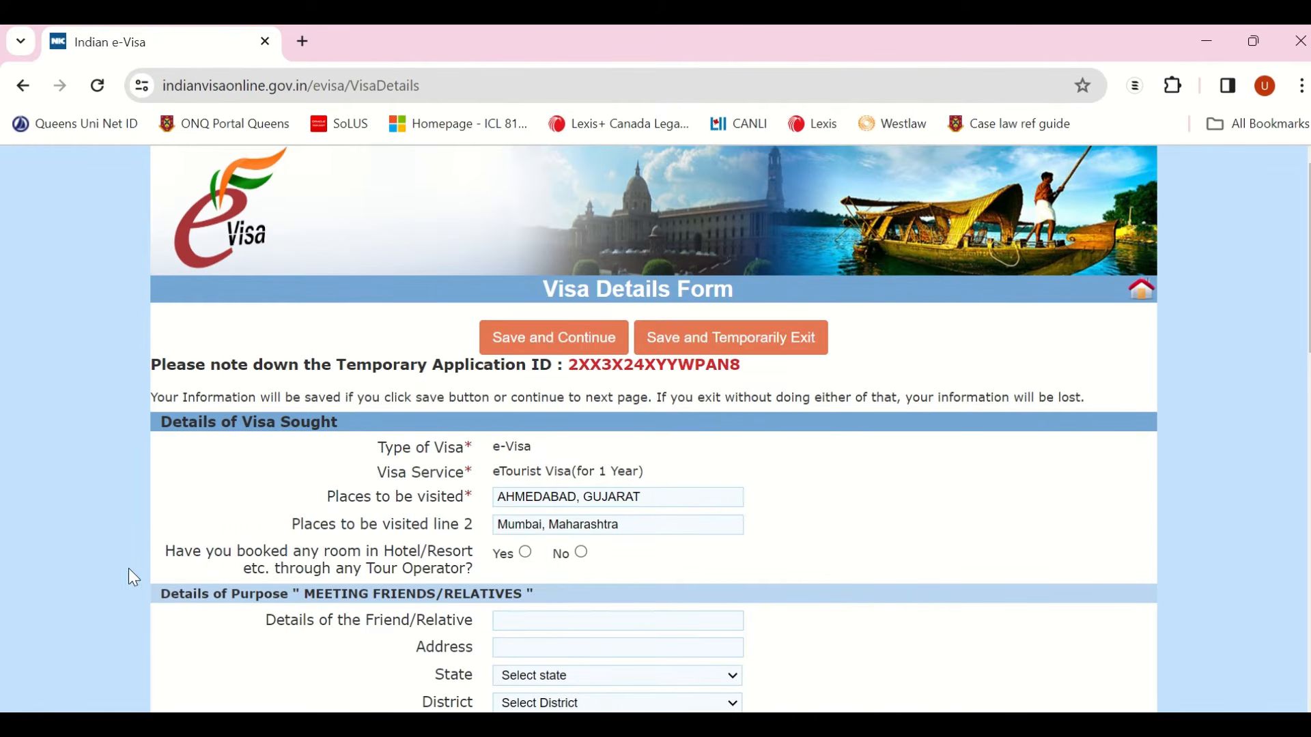
# Step: Answer No to whether a hotel was booked through a tour operator
pyautogui.click(580, 551)
pyautogui.click(526, 553)
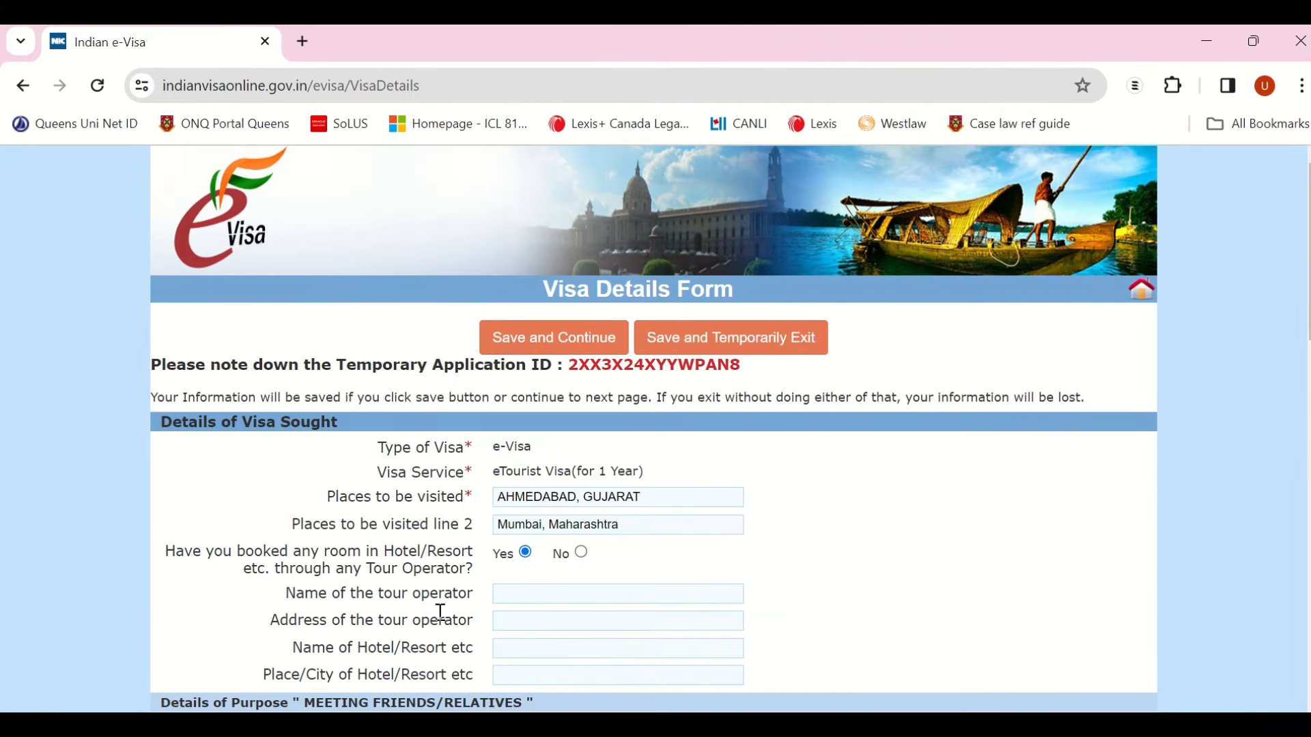
pyautogui.click(581, 553)
pyautogui.scroll(-5, 593, 559)
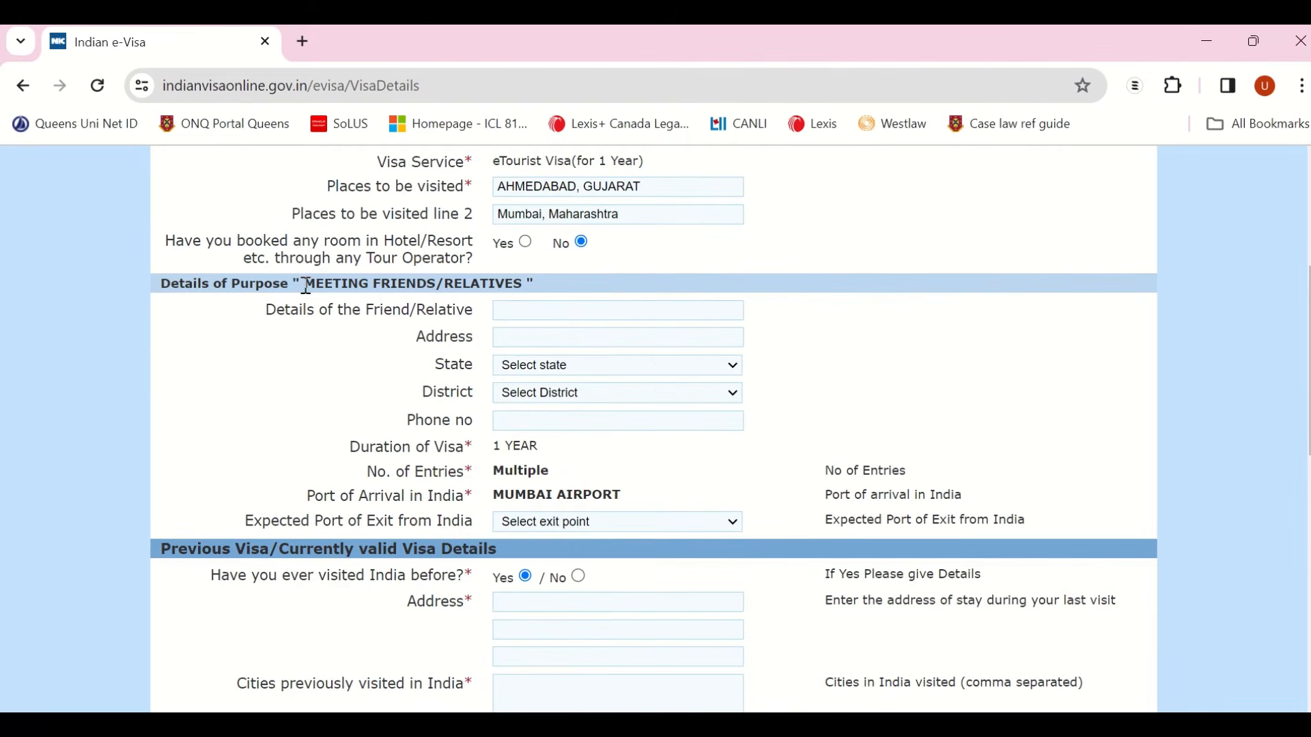
# Step: Enter the friend's name and address, with state GUJARAT and district AHMEDABAD
pyautogui.click(552, 315)
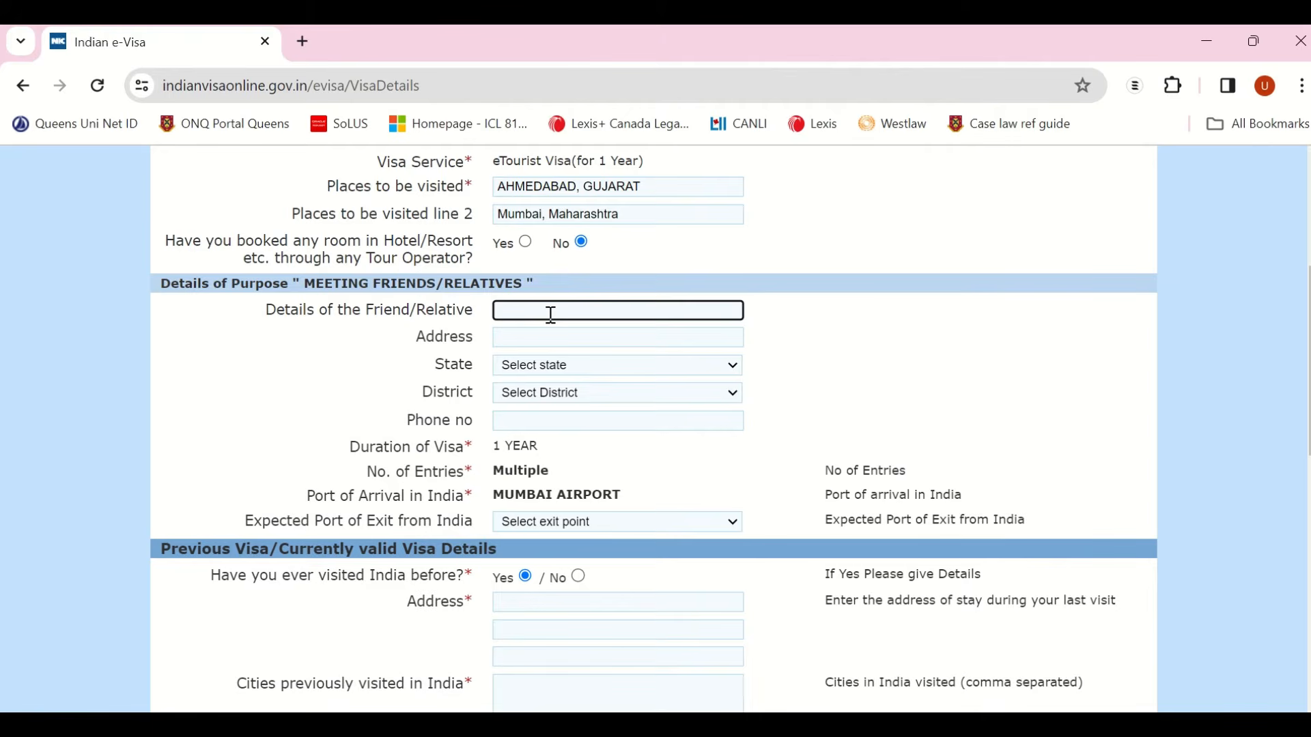
pyautogui.press('Tab')
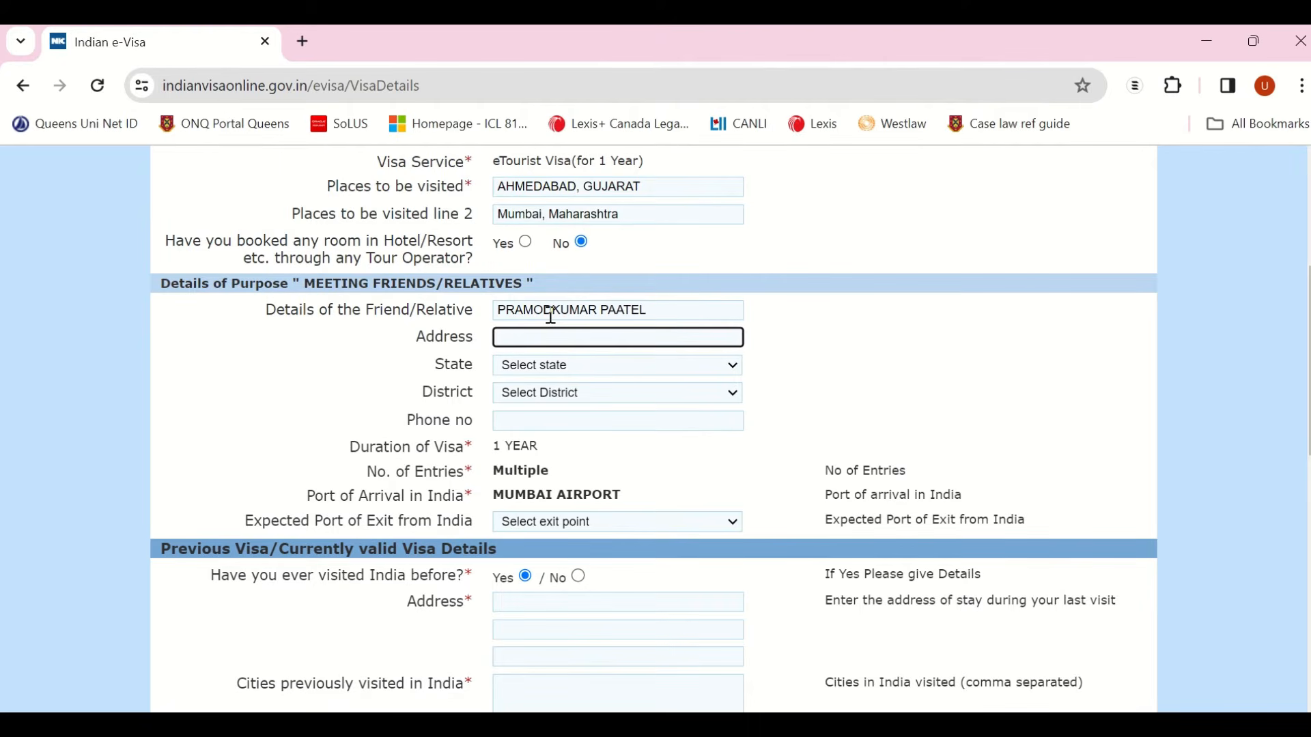
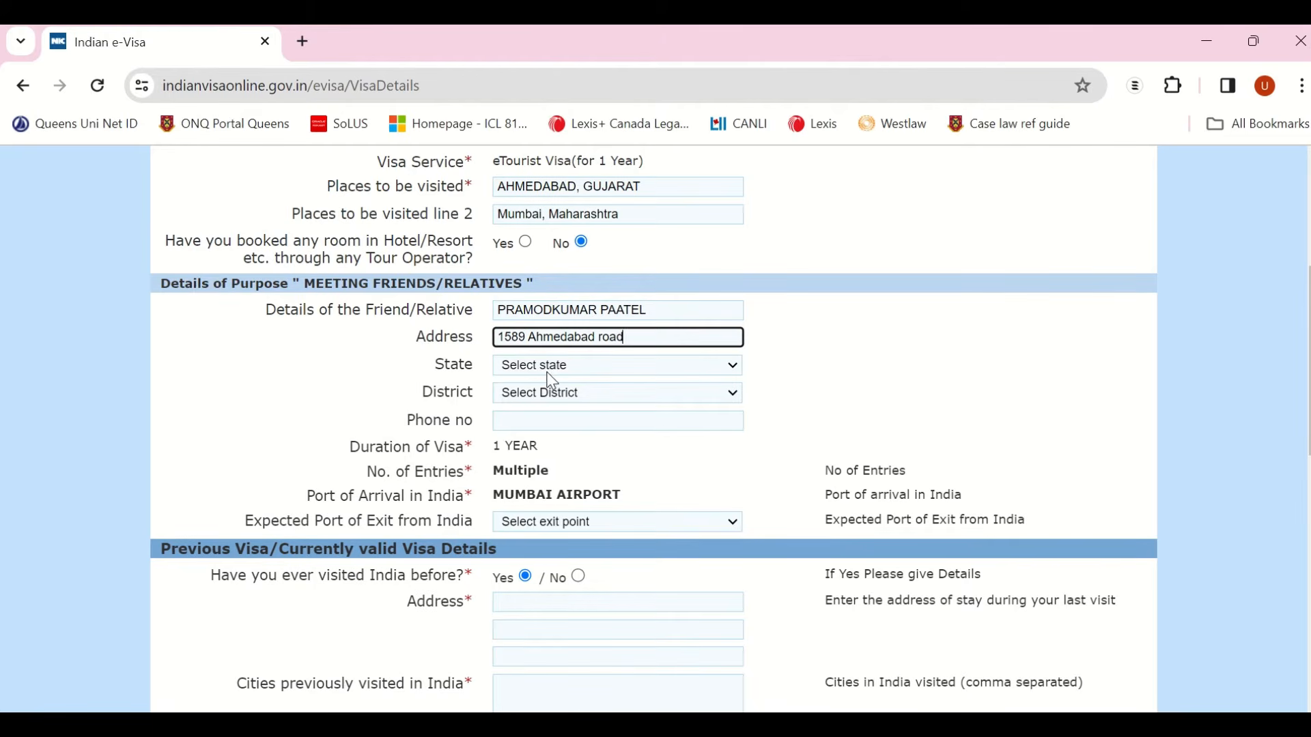
pyautogui.click(551, 369)
pyautogui.write('g')
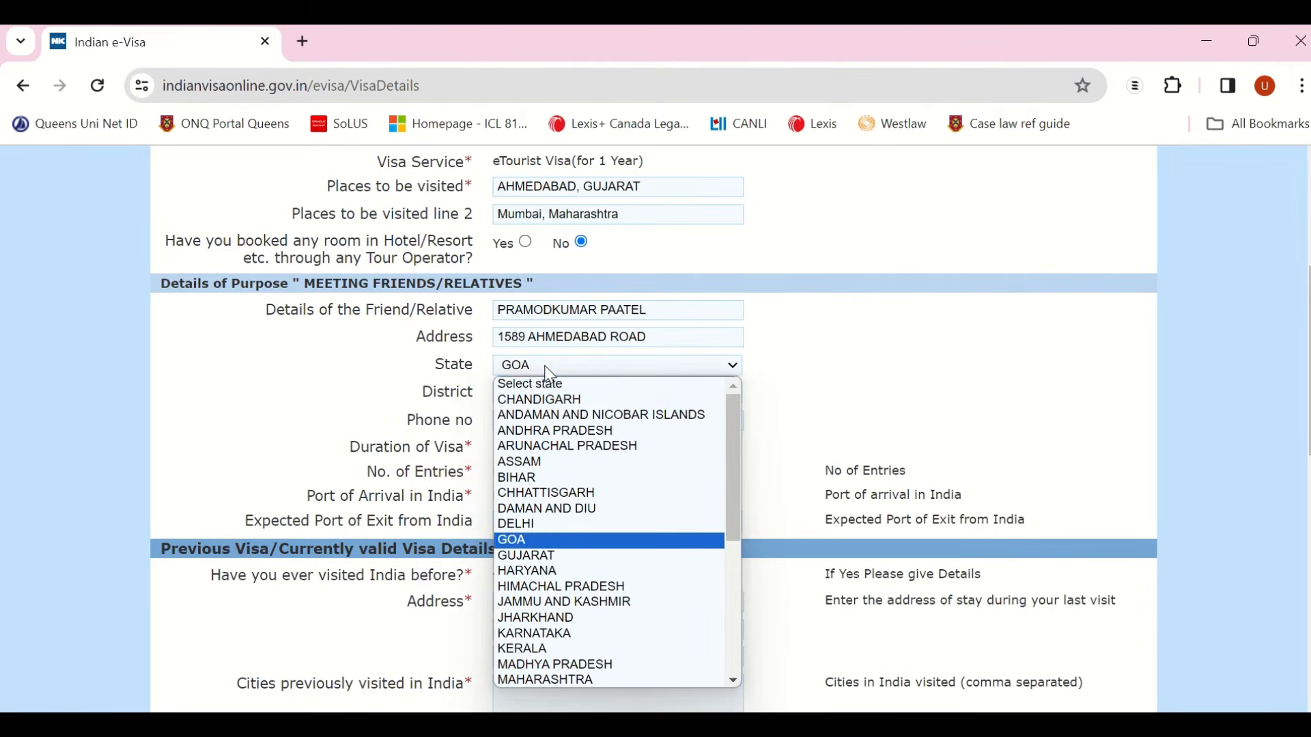
pyautogui.write('u')
pyautogui.press('Return')
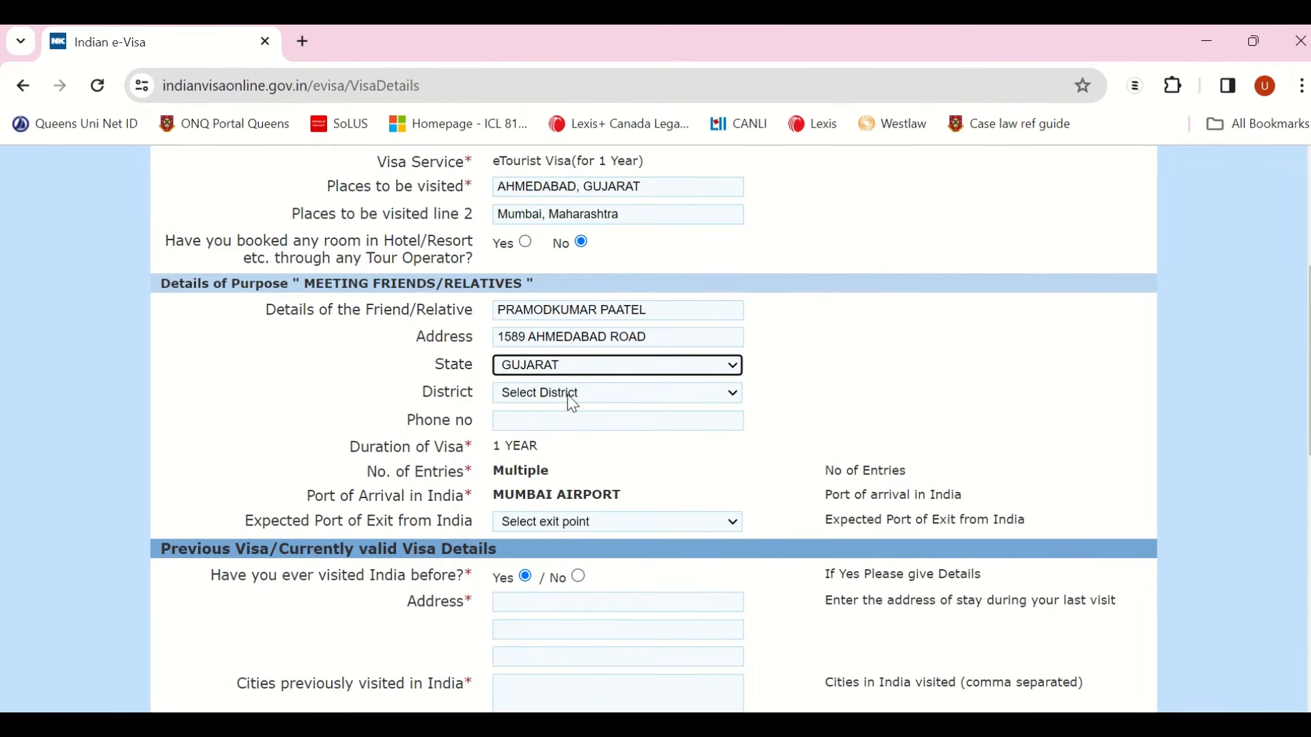
pyautogui.click(568, 394)
pyautogui.write('a')
pyautogui.press('Return')
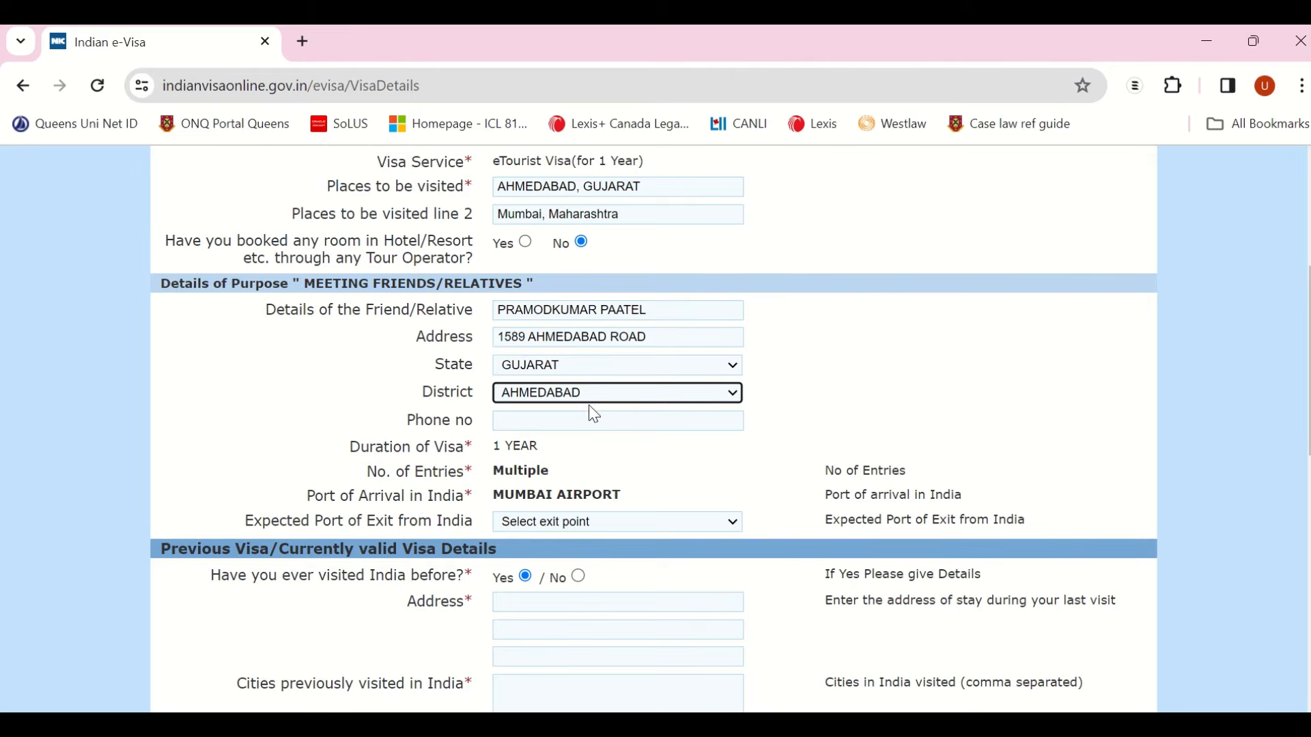
# Step: Enter the friend's phone number and set the expected port of exit to AHMEDABAD AIRPORT
pyautogui.click(587, 423)
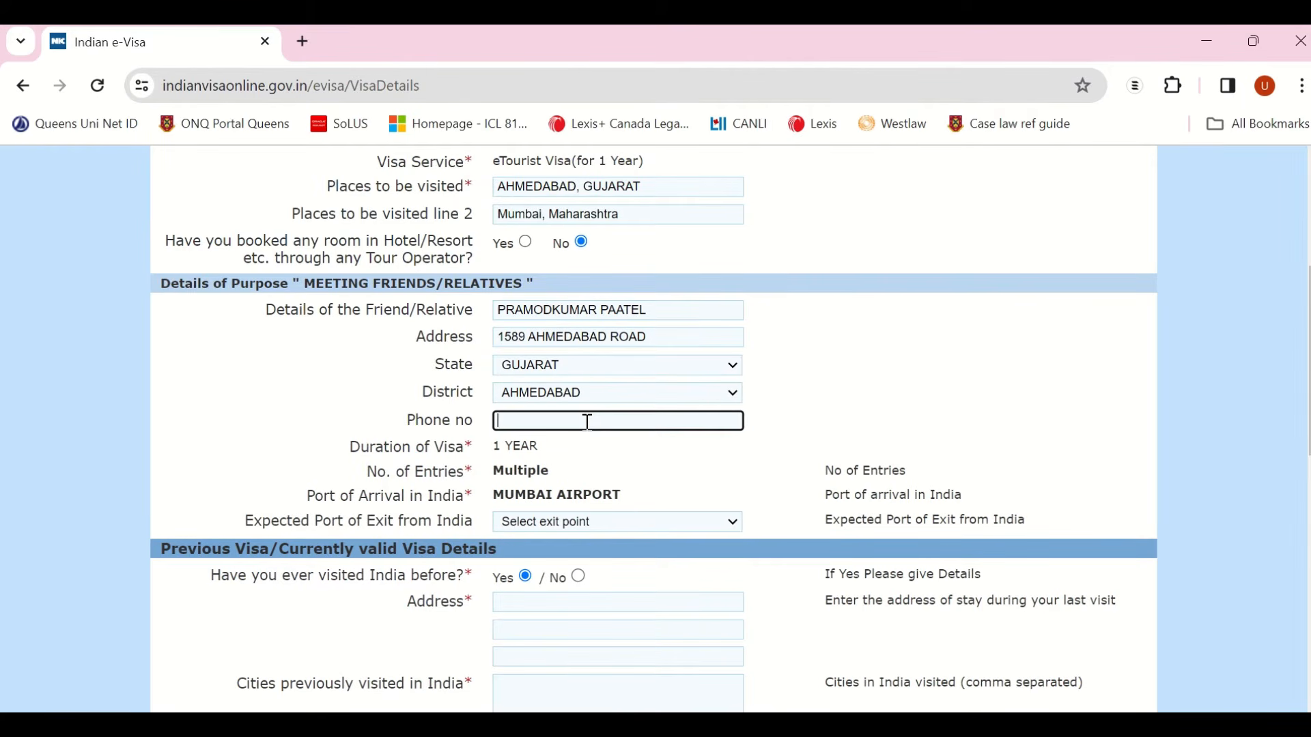
pyautogui.press('Tab')
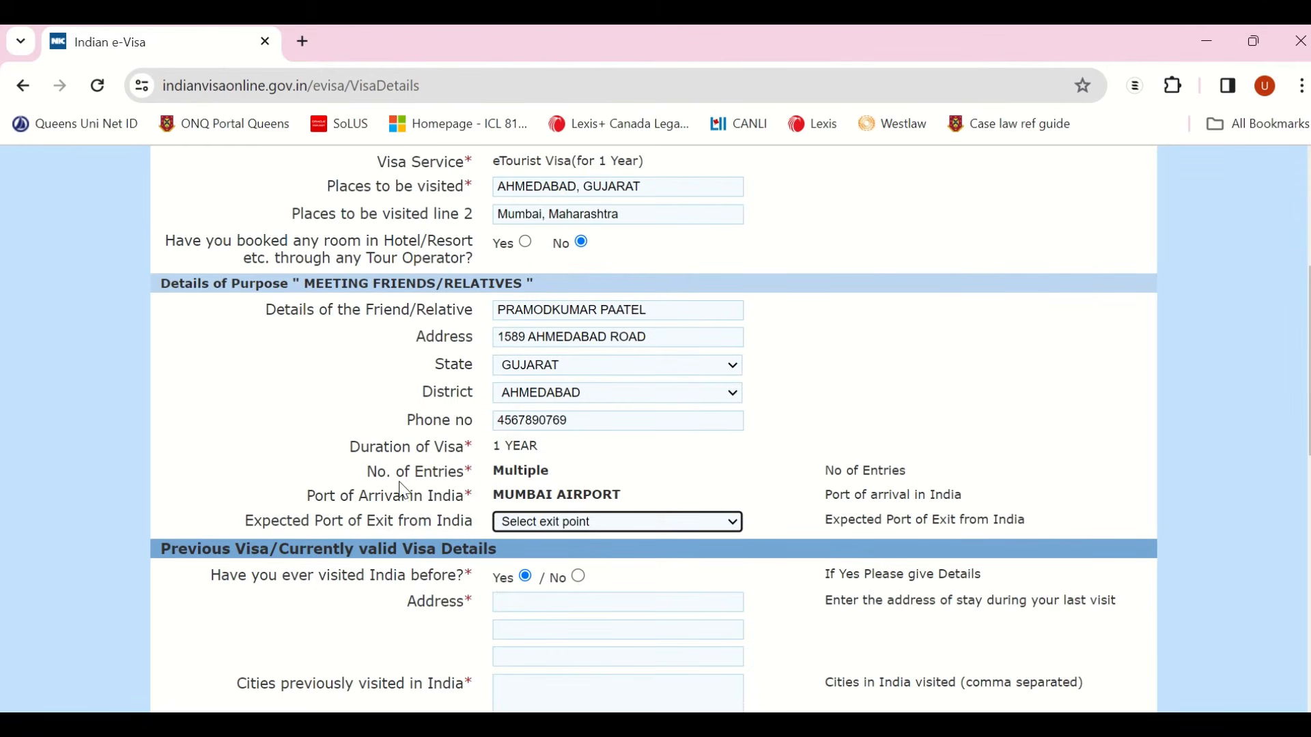
pyautogui.click(600, 527)
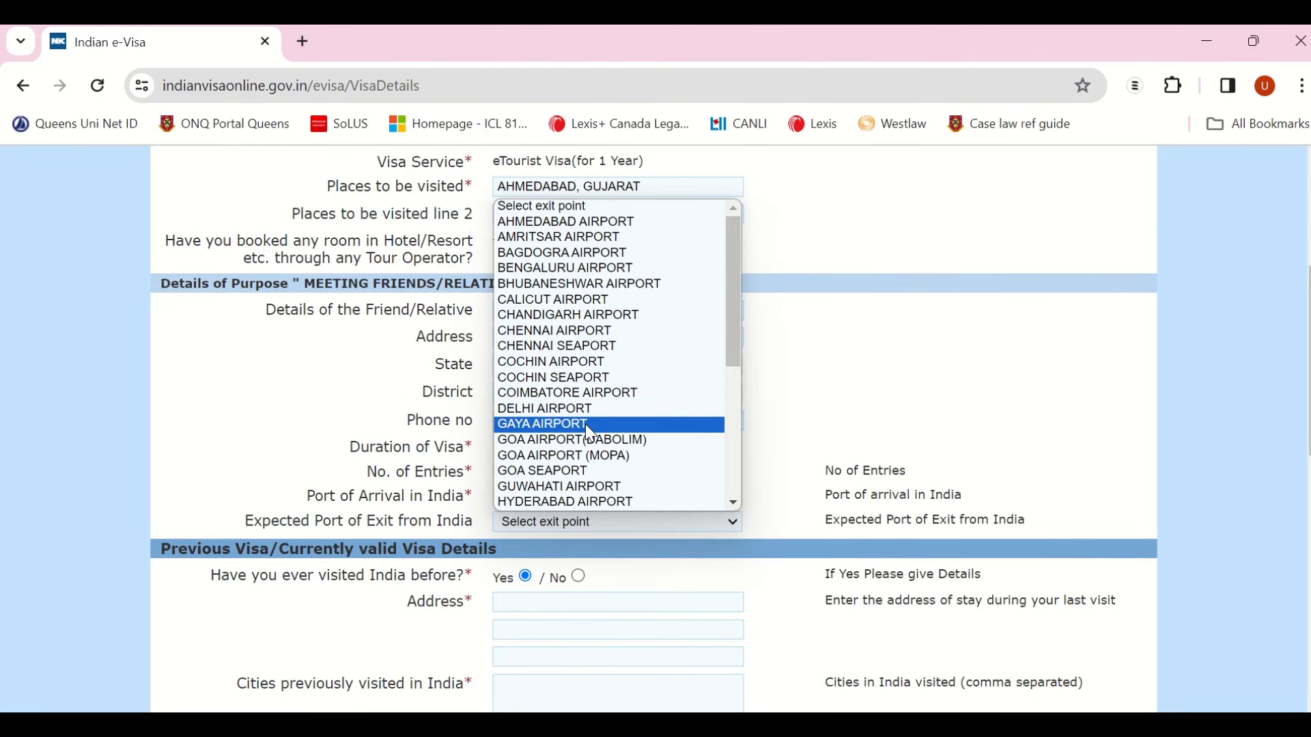
pyautogui.press('a')
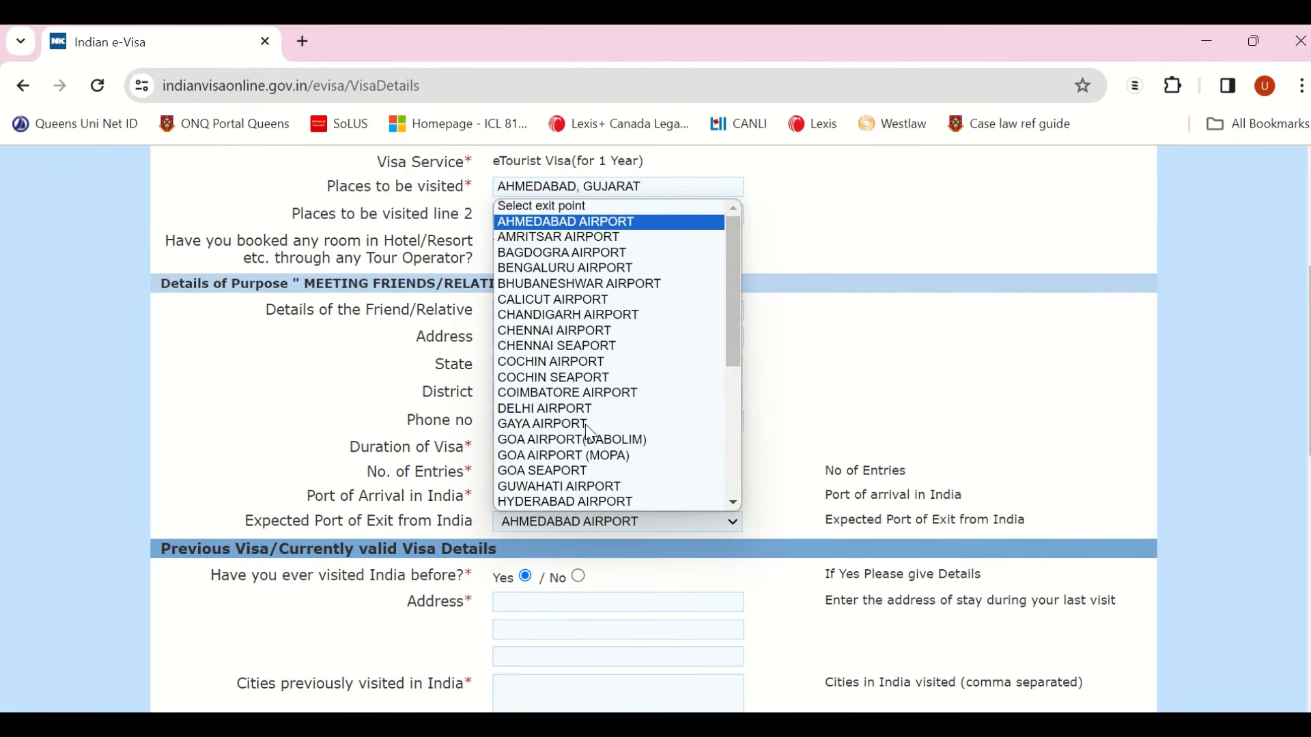
pyautogui.press('Return')
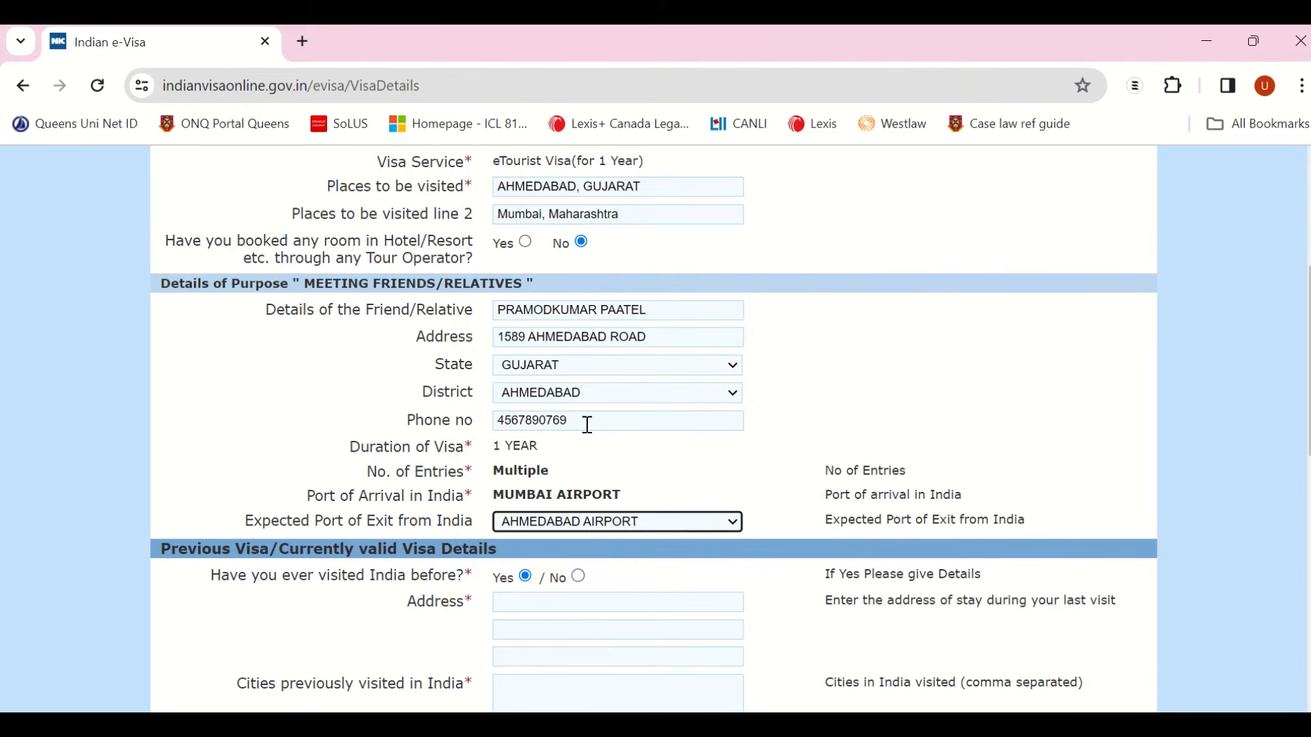
pyautogui.scroll(-3, 635, 449)
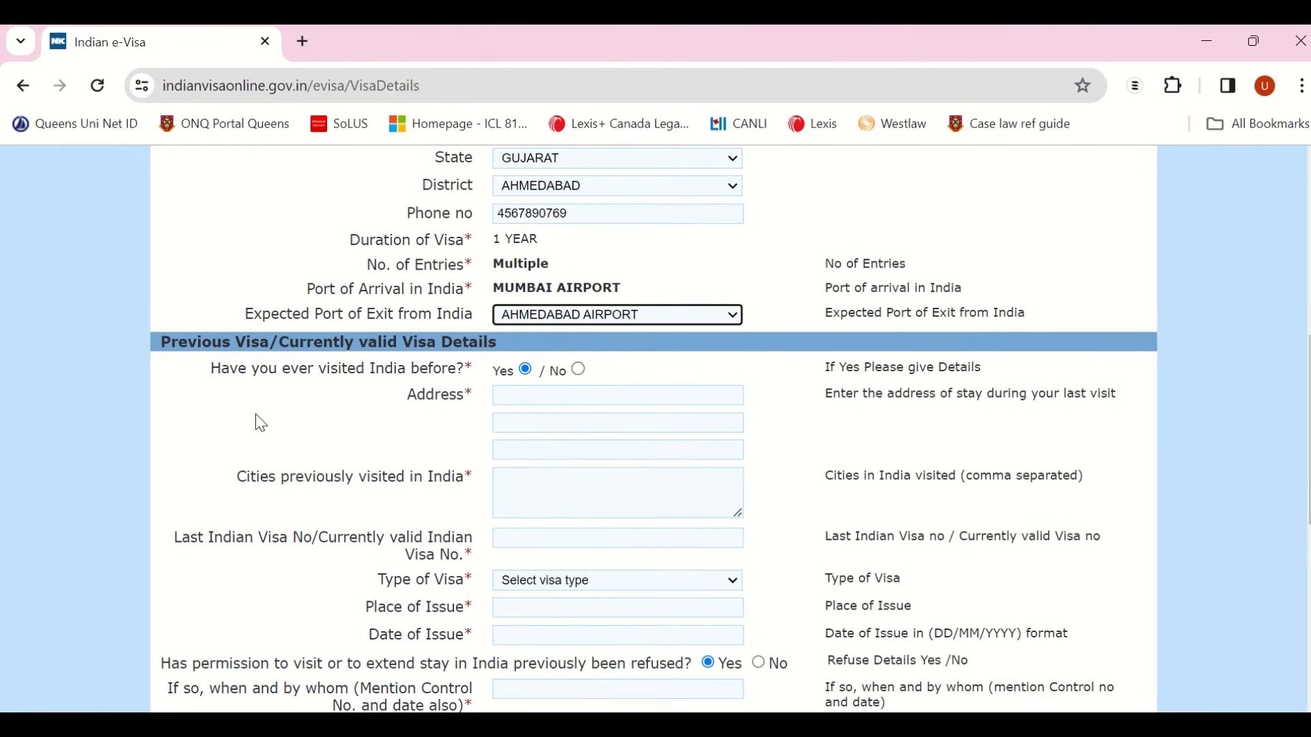
# Step: Answer No to 'Have you ever visited India before?', correcting an initial Yes
pyautogui.scroll(-2, 256, 415)
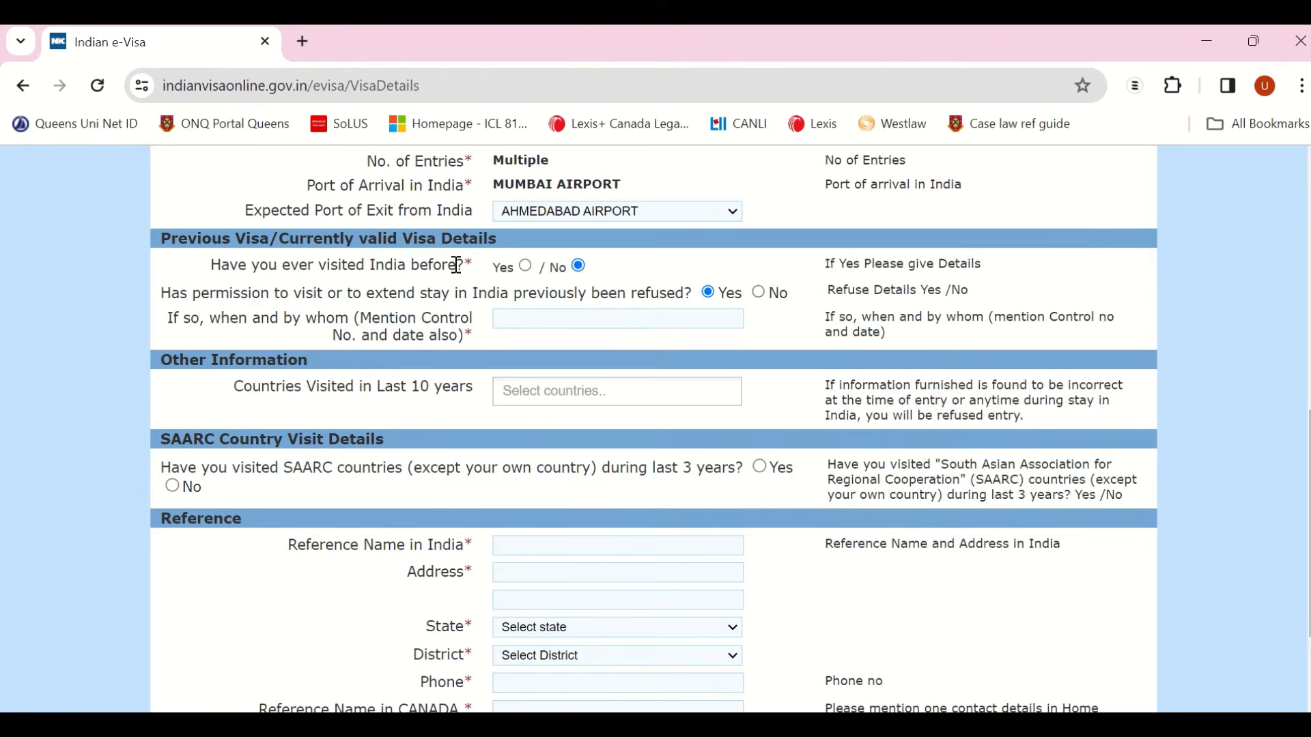
pyautogui.click(526, 266)
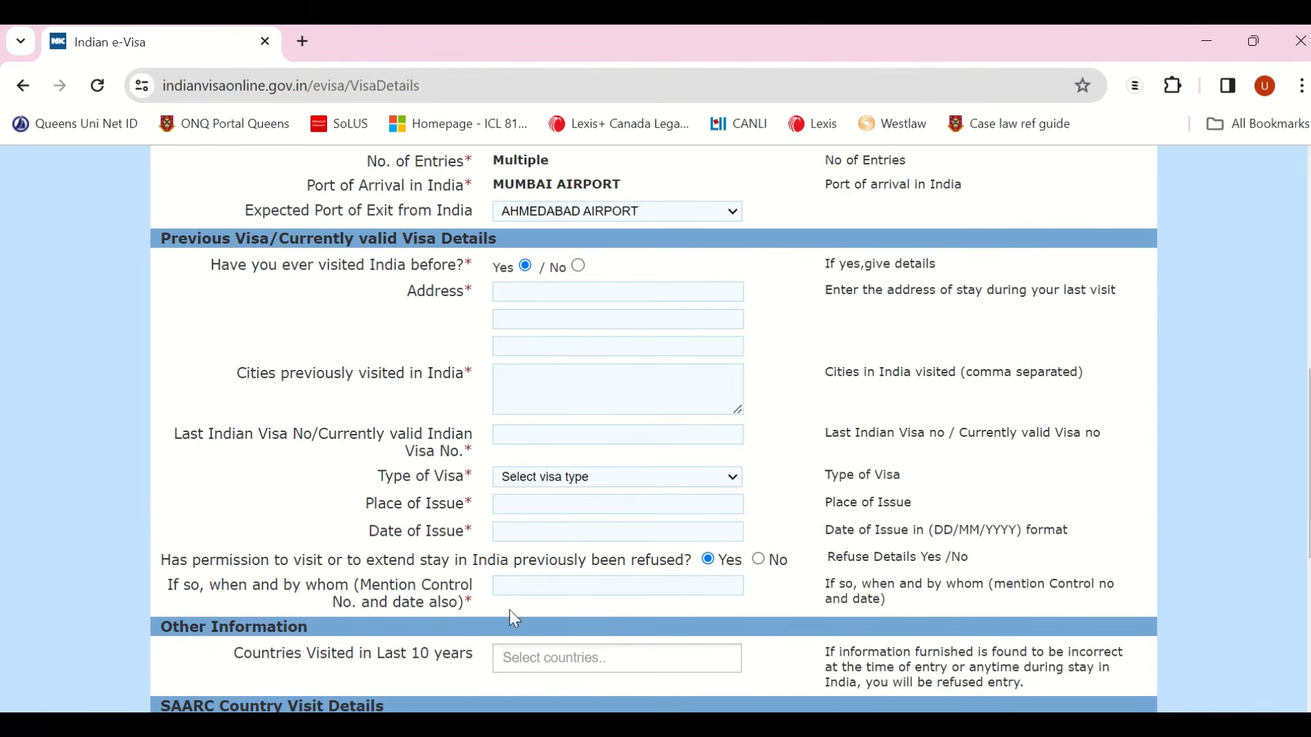
pyautogui.click(579, 266)
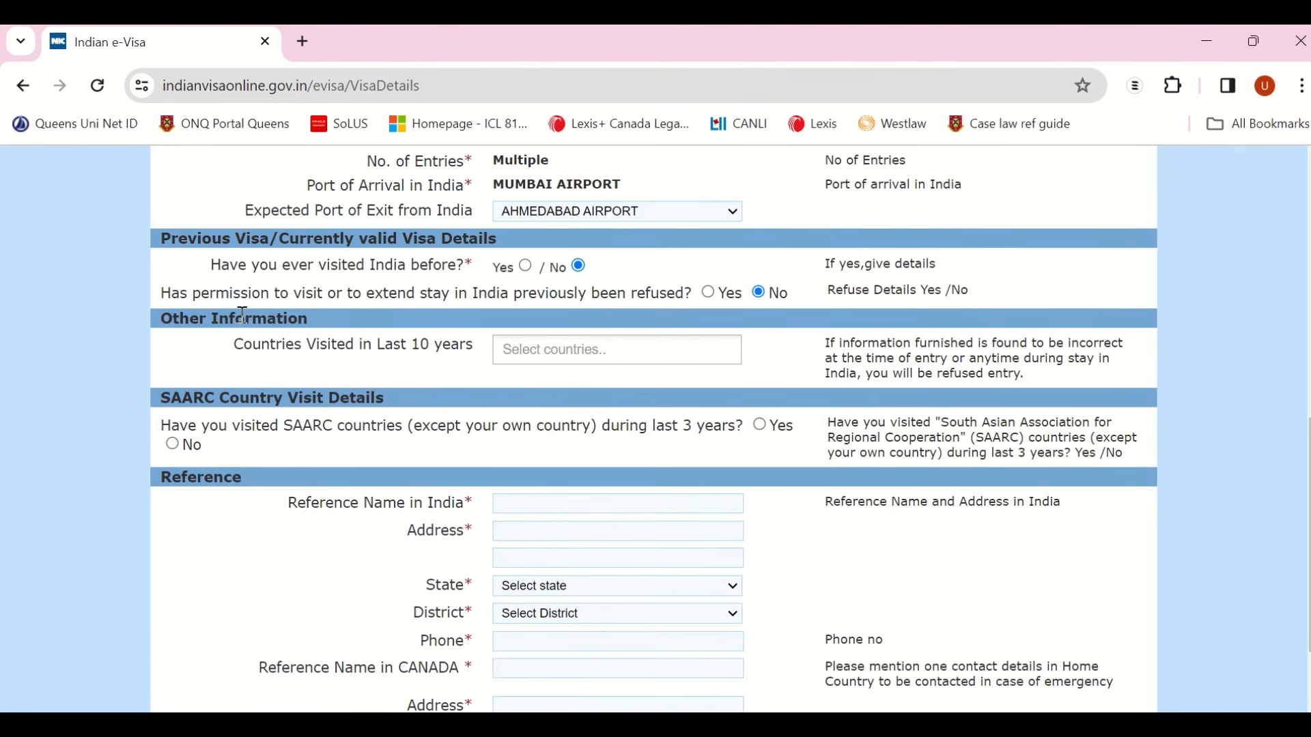
# Step: Add UNITED STATES OF AMERICA and THAILAND to the countries visited in the last 10 years
pyautogui.click(549, 353)
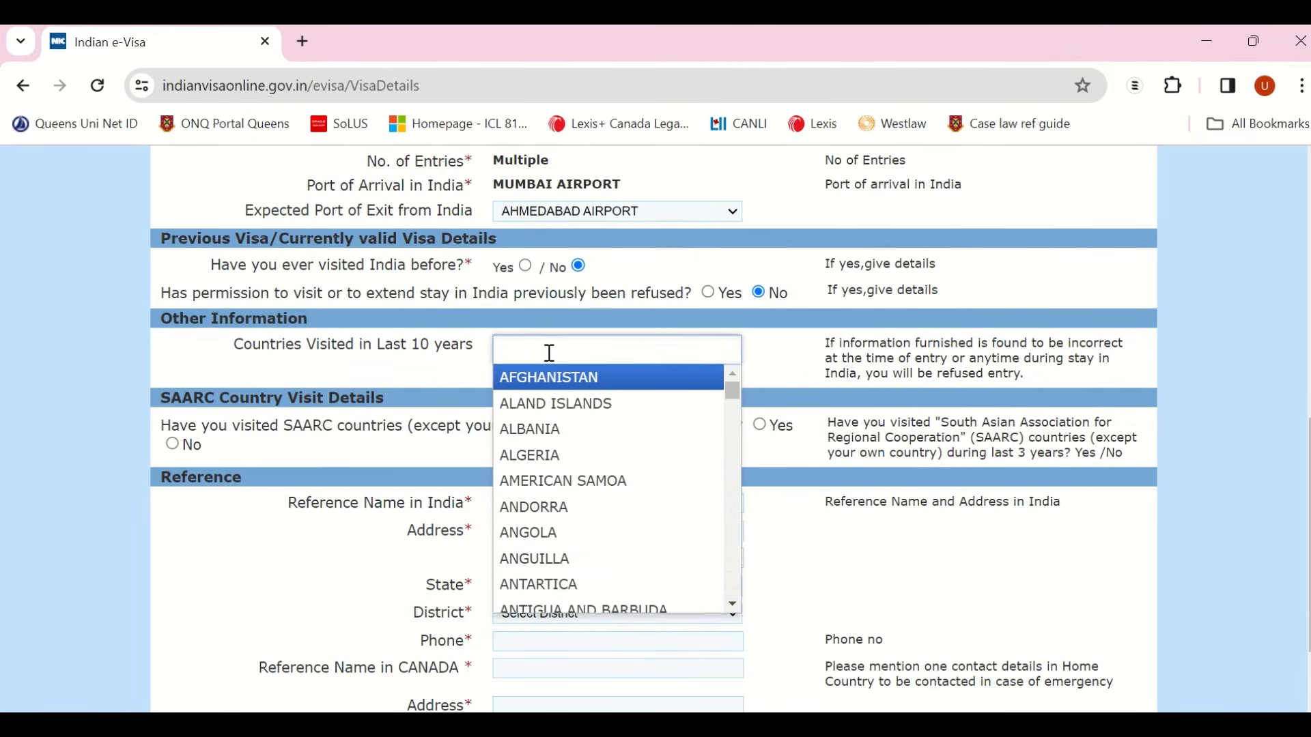
pyautogui.write('uni')
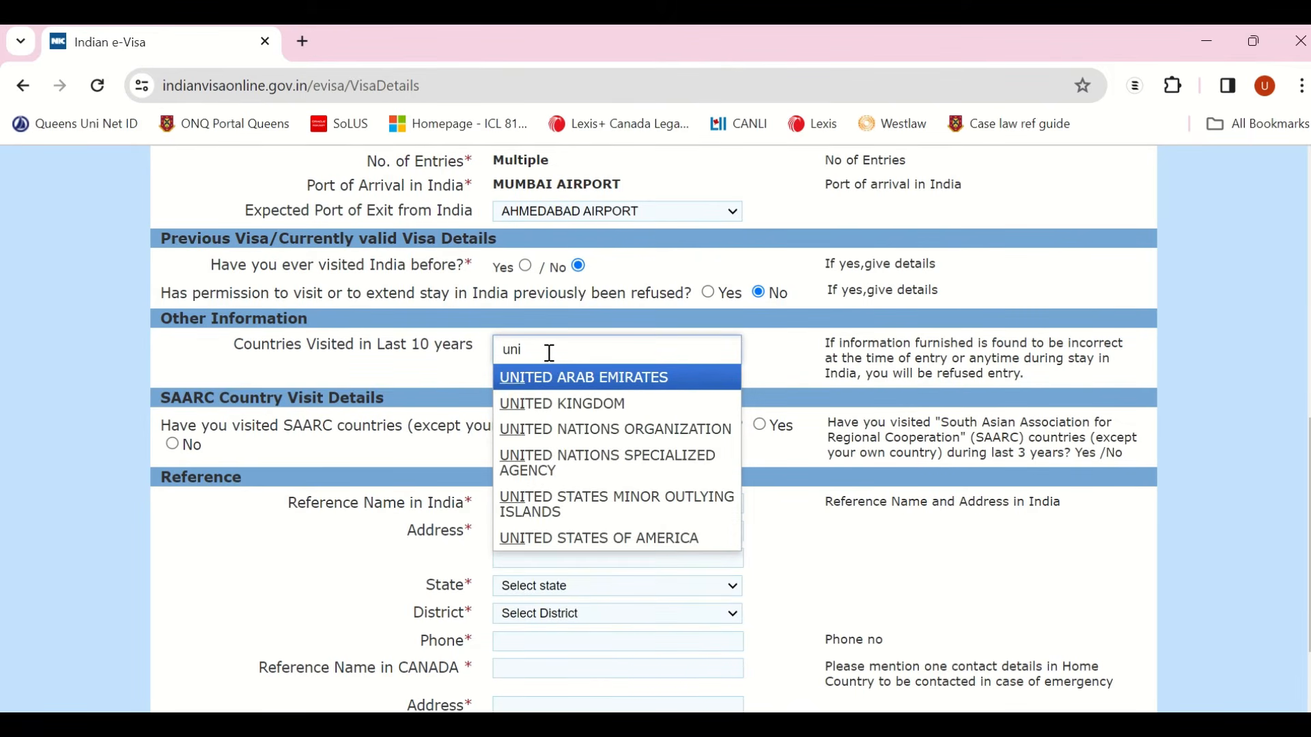
pyautogui.click(594, 539)
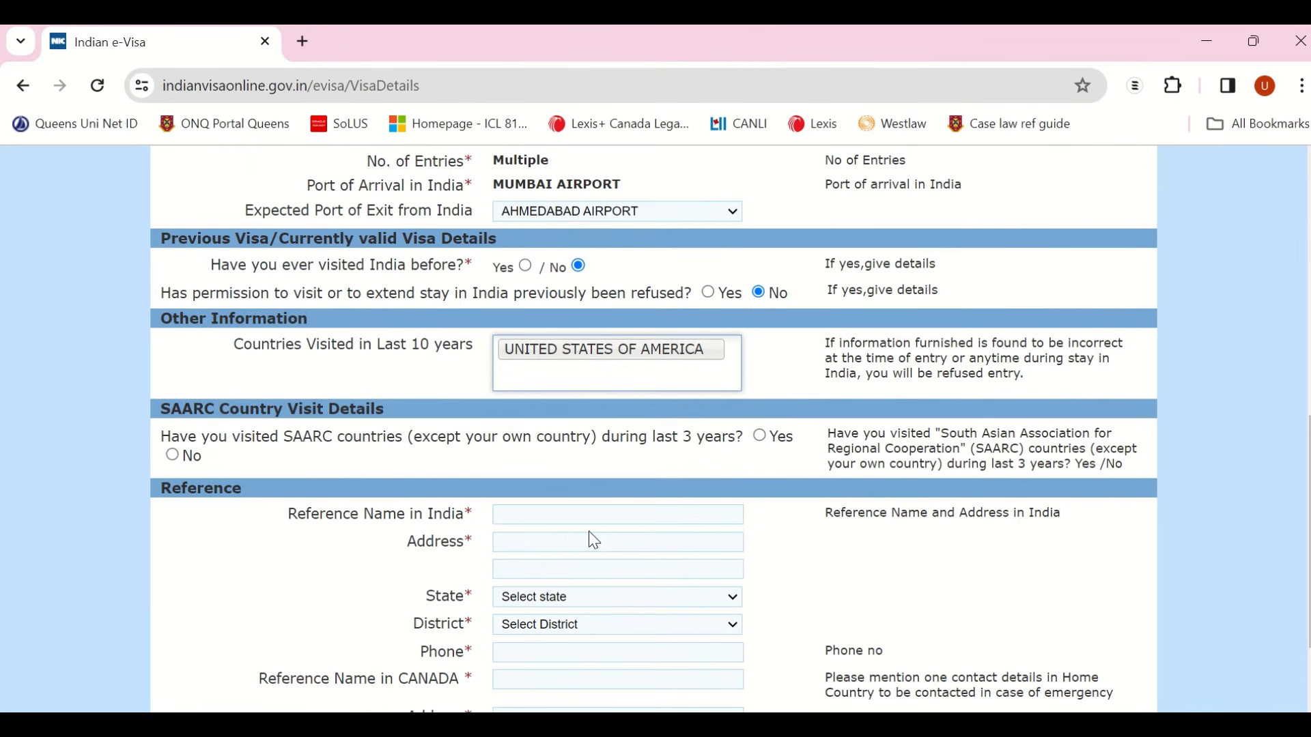
pyautogui.write('Thai')
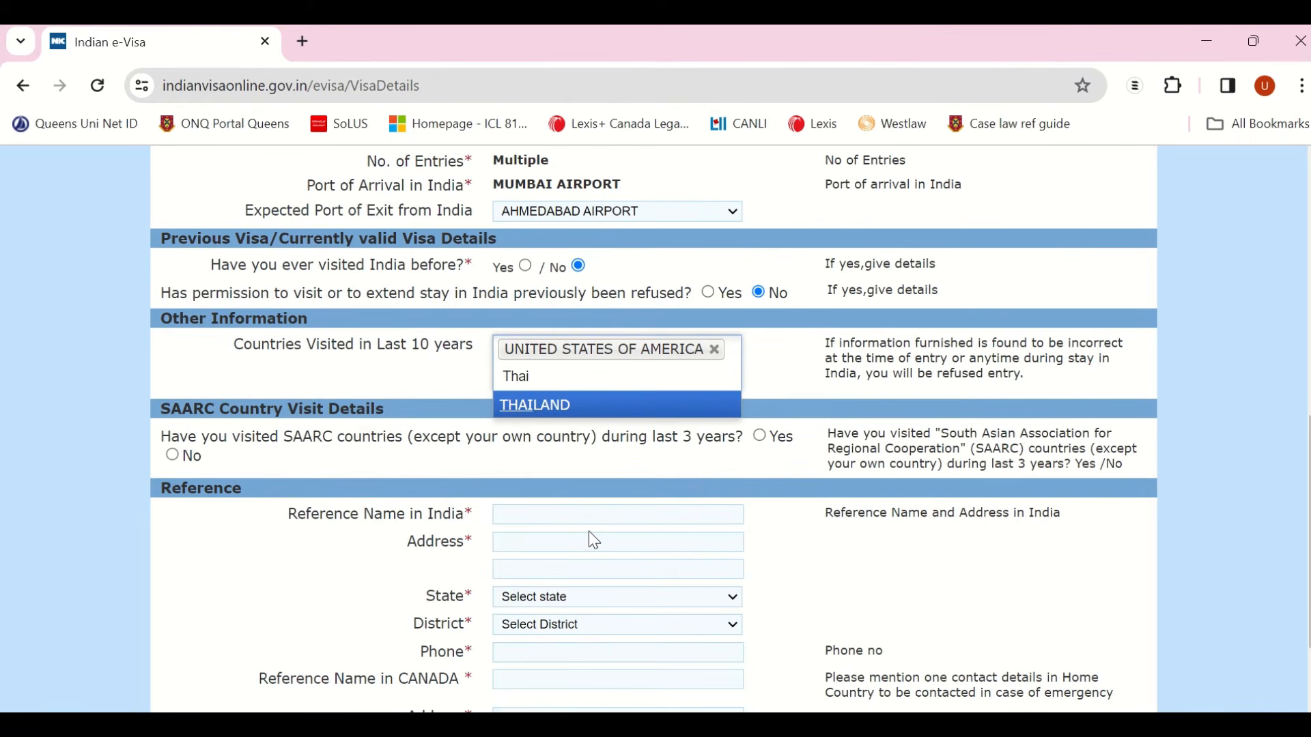
pyautogui.press('Return')
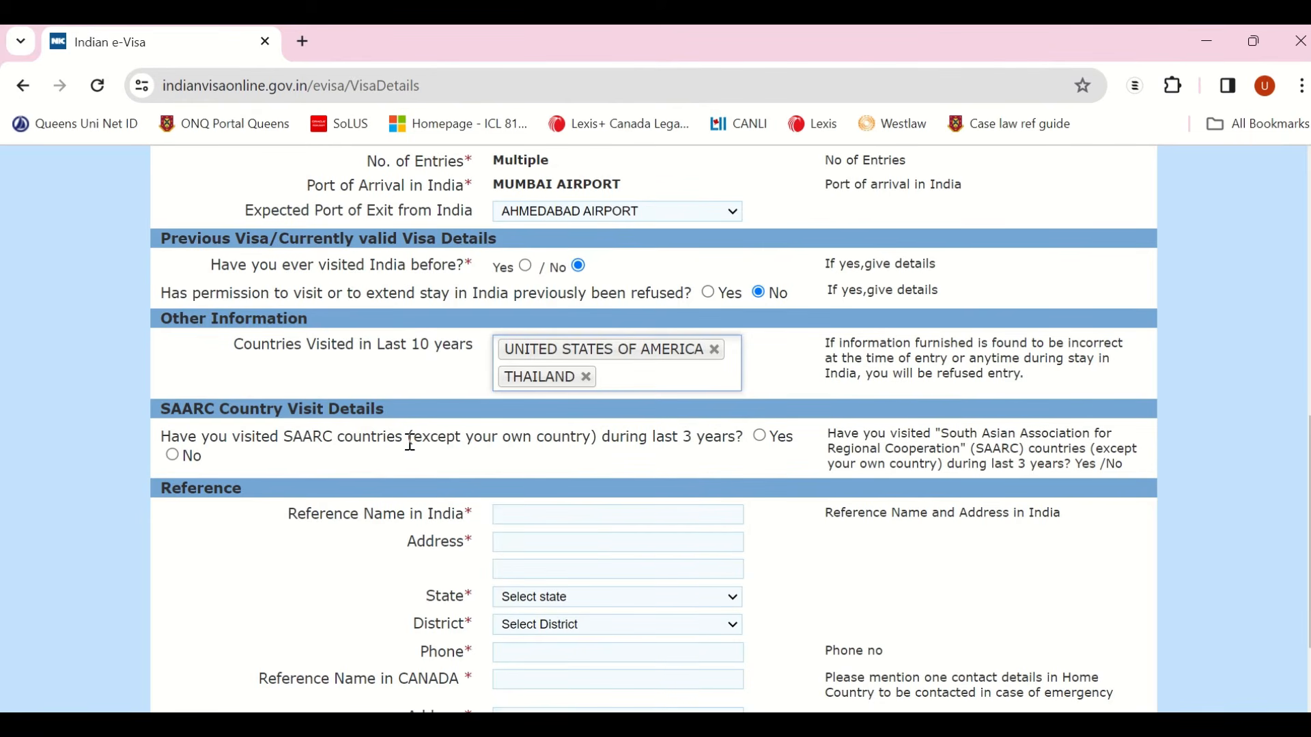
pyautogui.scroll(-2, 601, 367)
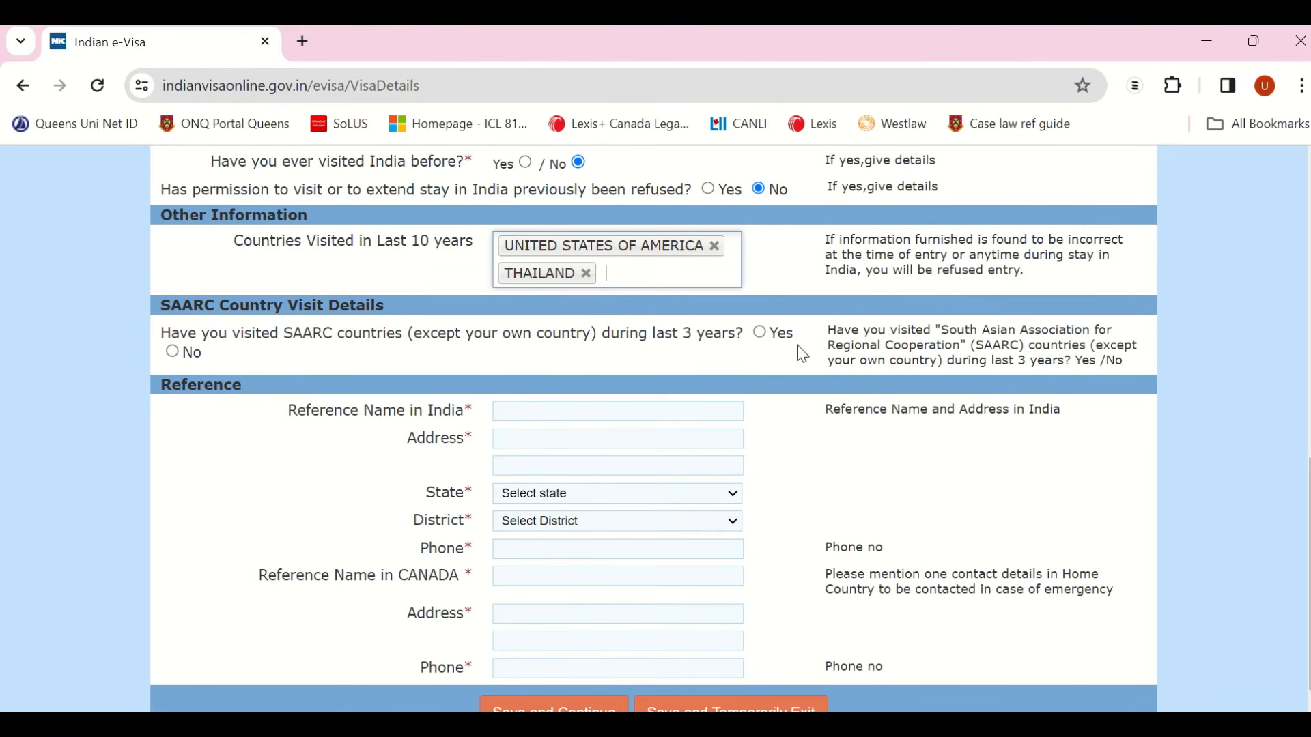
# Step: Answer No to recent SAARC visits and enter the India reference's name and two-line address
pyautogui.click(173, 353)
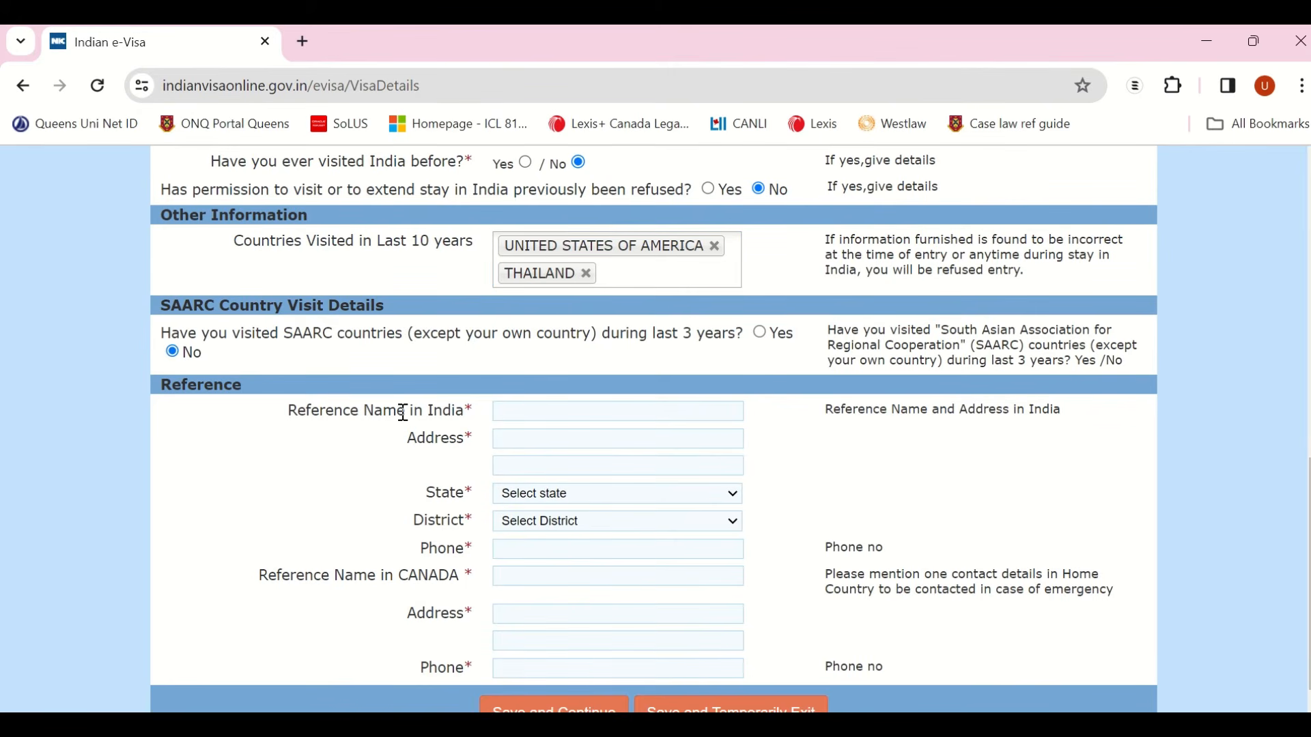
pyautogui.scroll(-1, 402, 412)
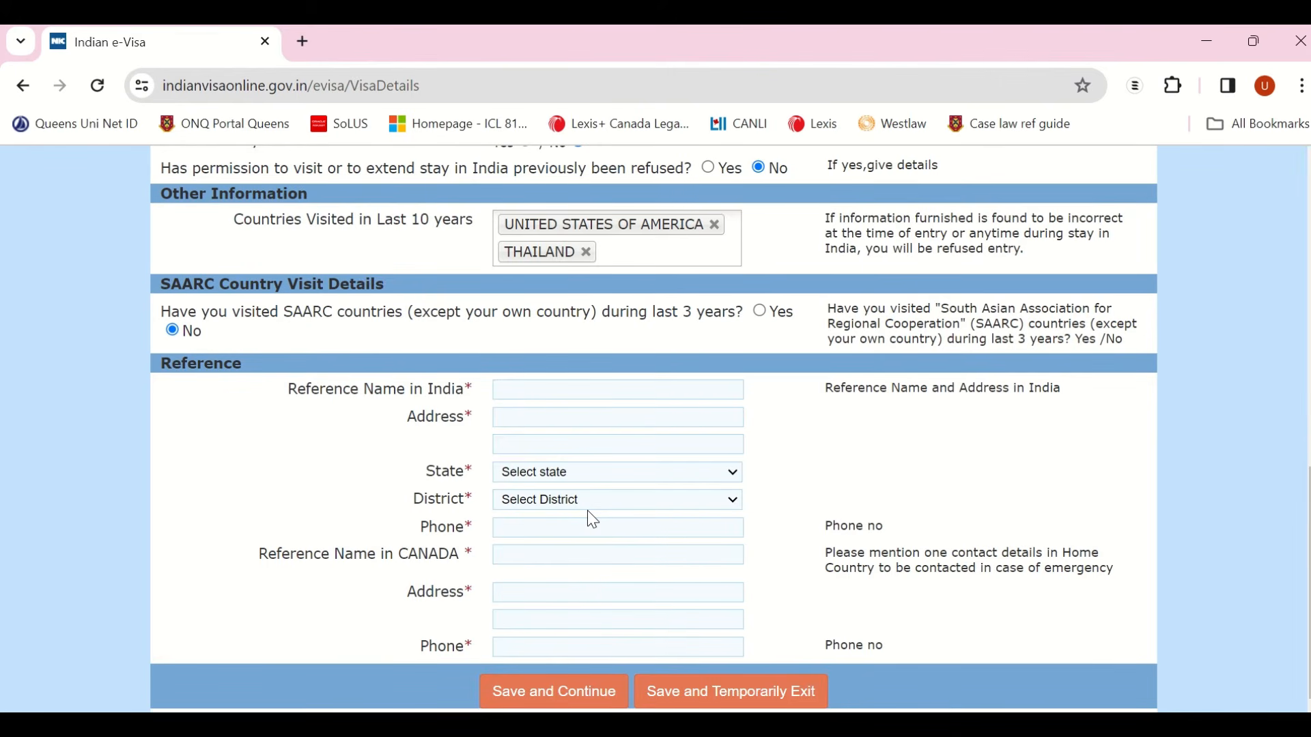
pyautogui.click(566, 392)
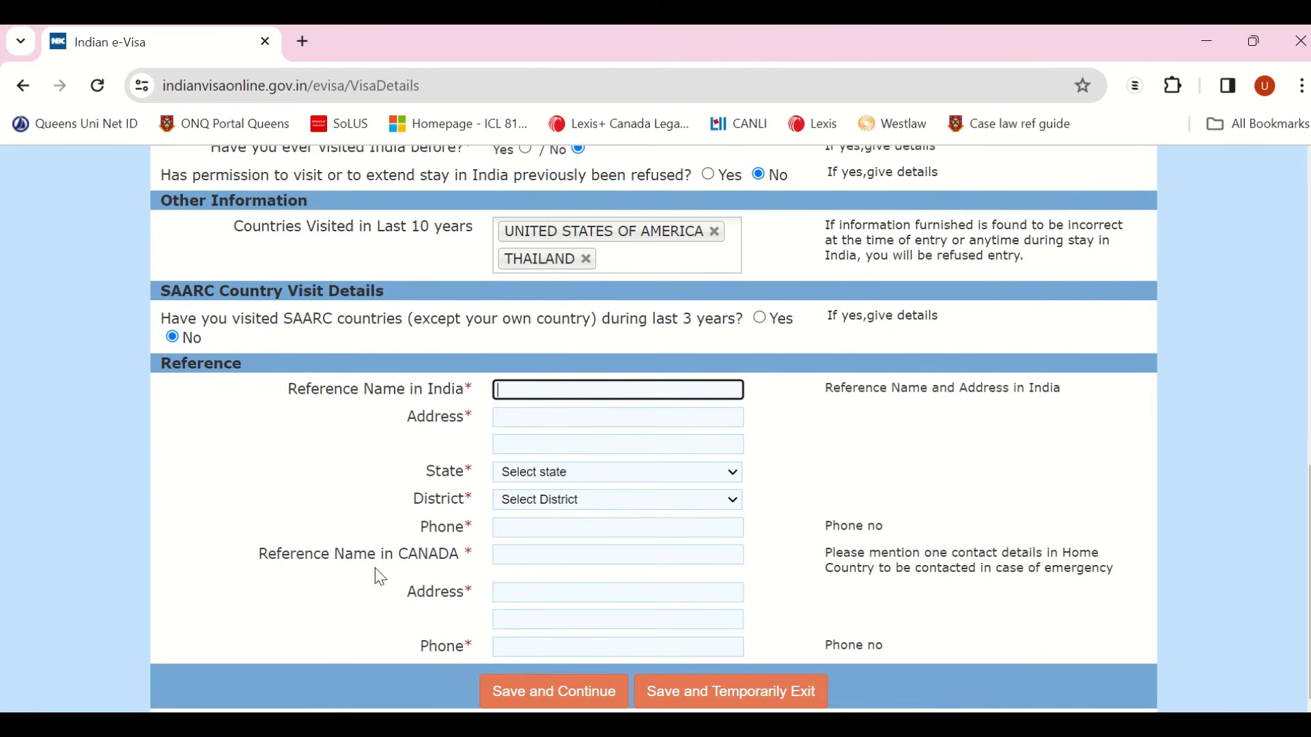
pyautogui.click(509, 561)
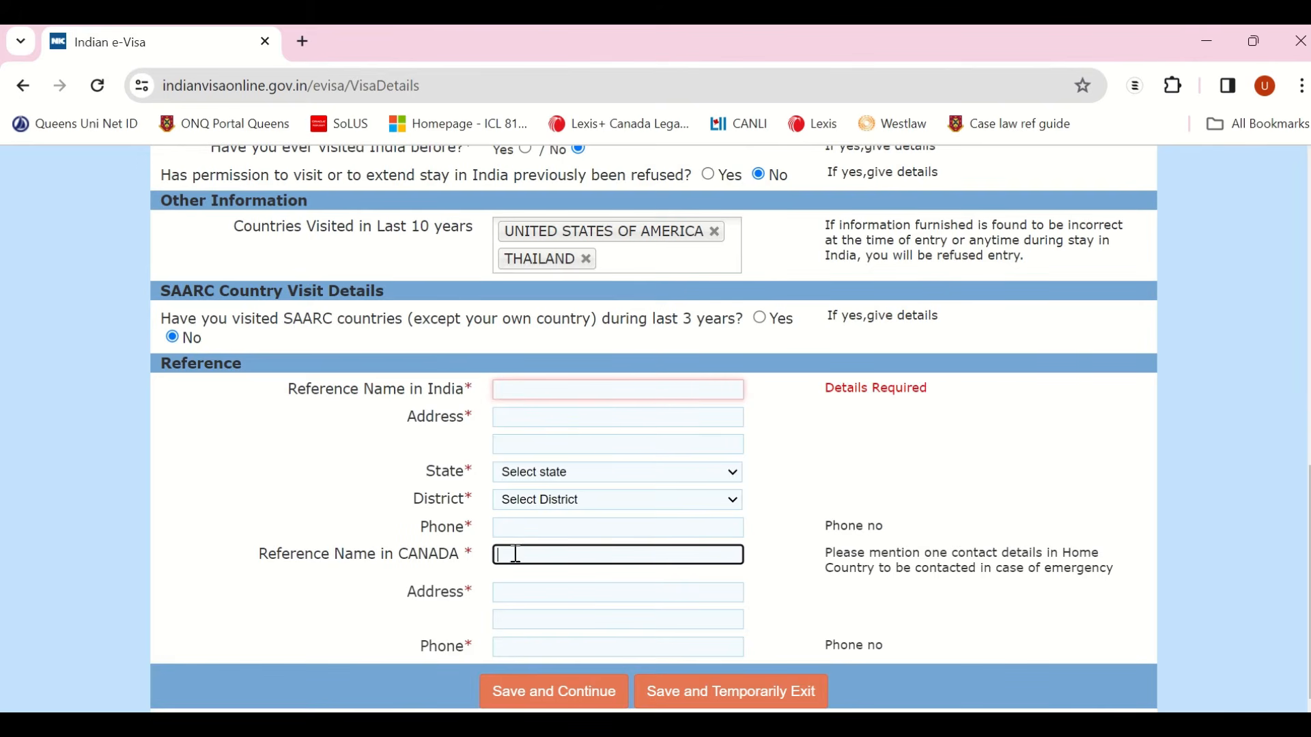
pyautogui.click(515, 392)
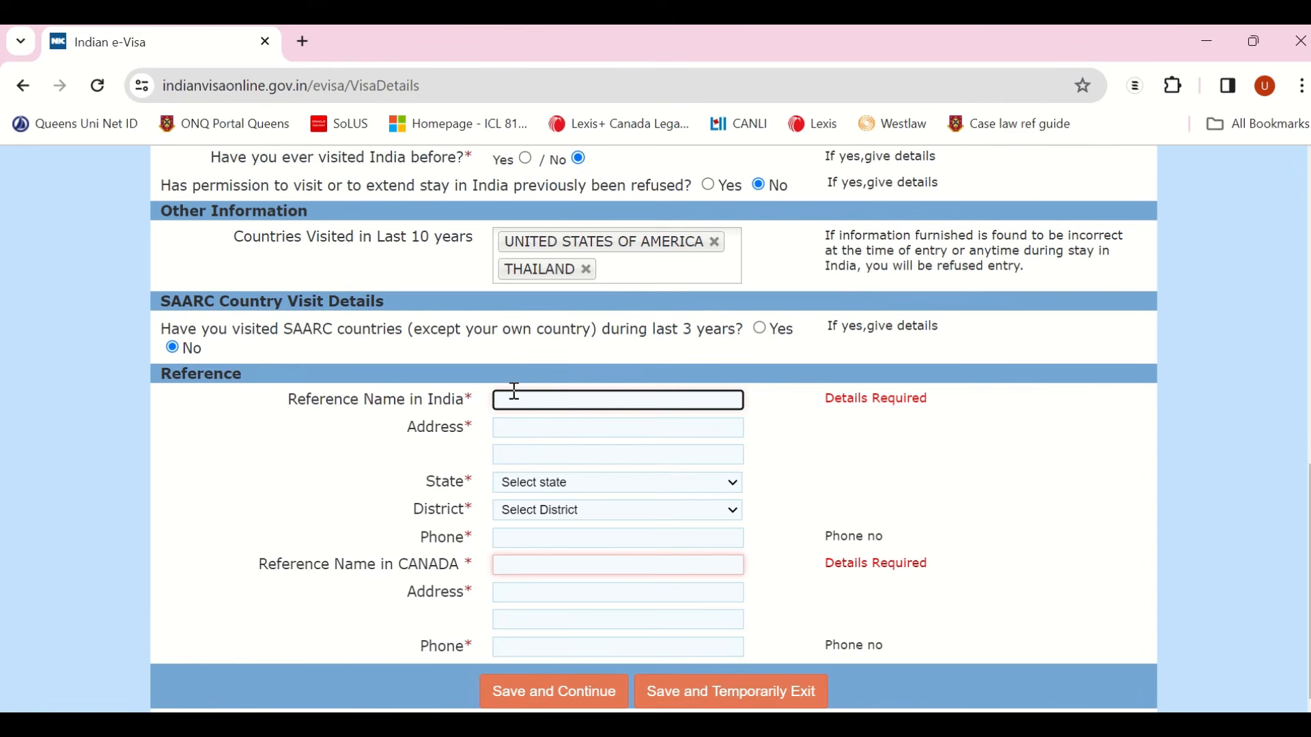
pyautogui.click(570, 429)
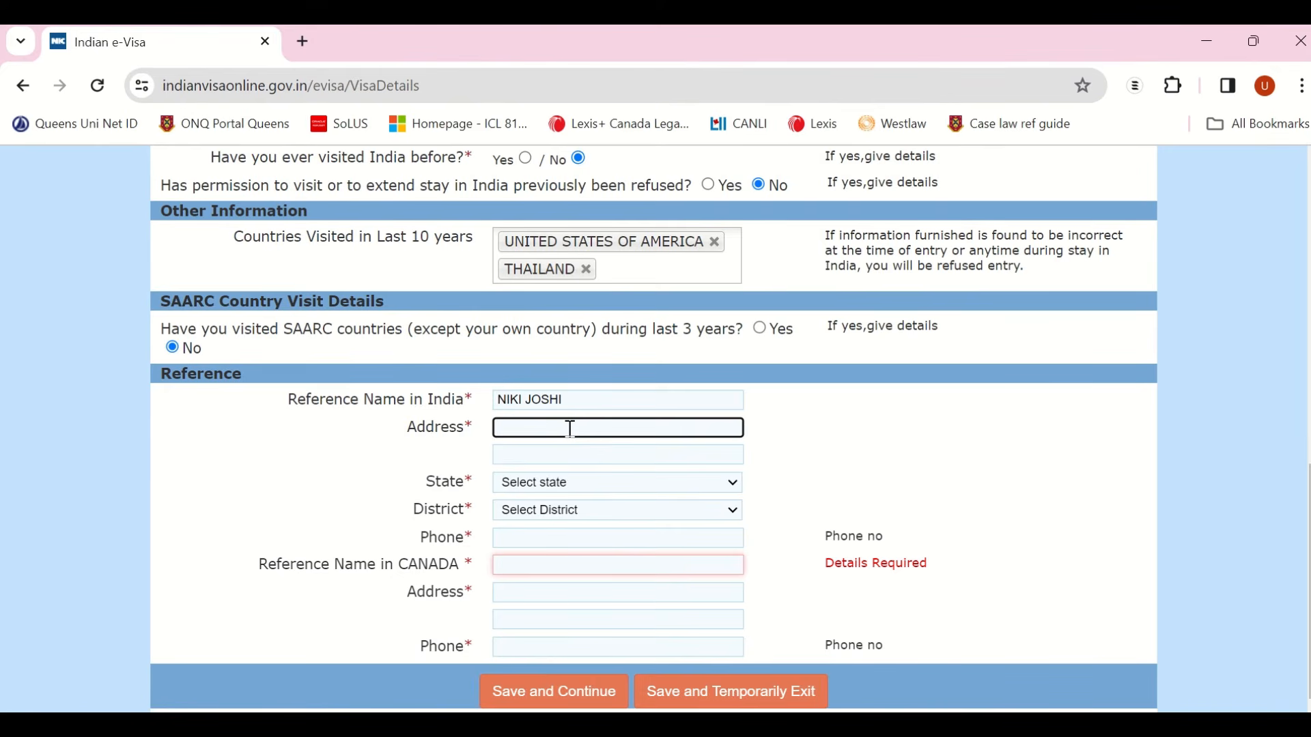
pyautogui.press('Tab')
pyautogui.write('A')
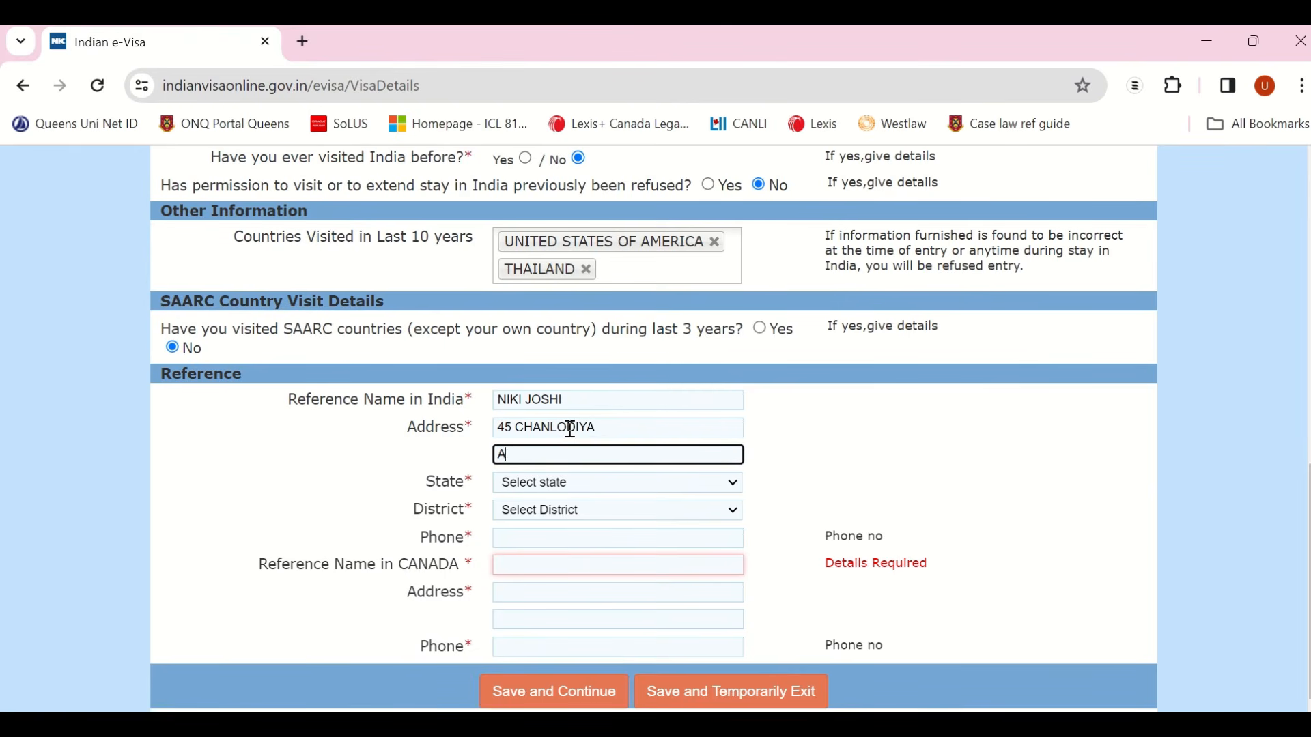
pyautogui.write('hmedabad')
# Step: Set the India reference's state to GUJARAT, district AHMEDABAD, and enter their phone number
pyautogui.click(535, 484)
pyautogui.write('gu')
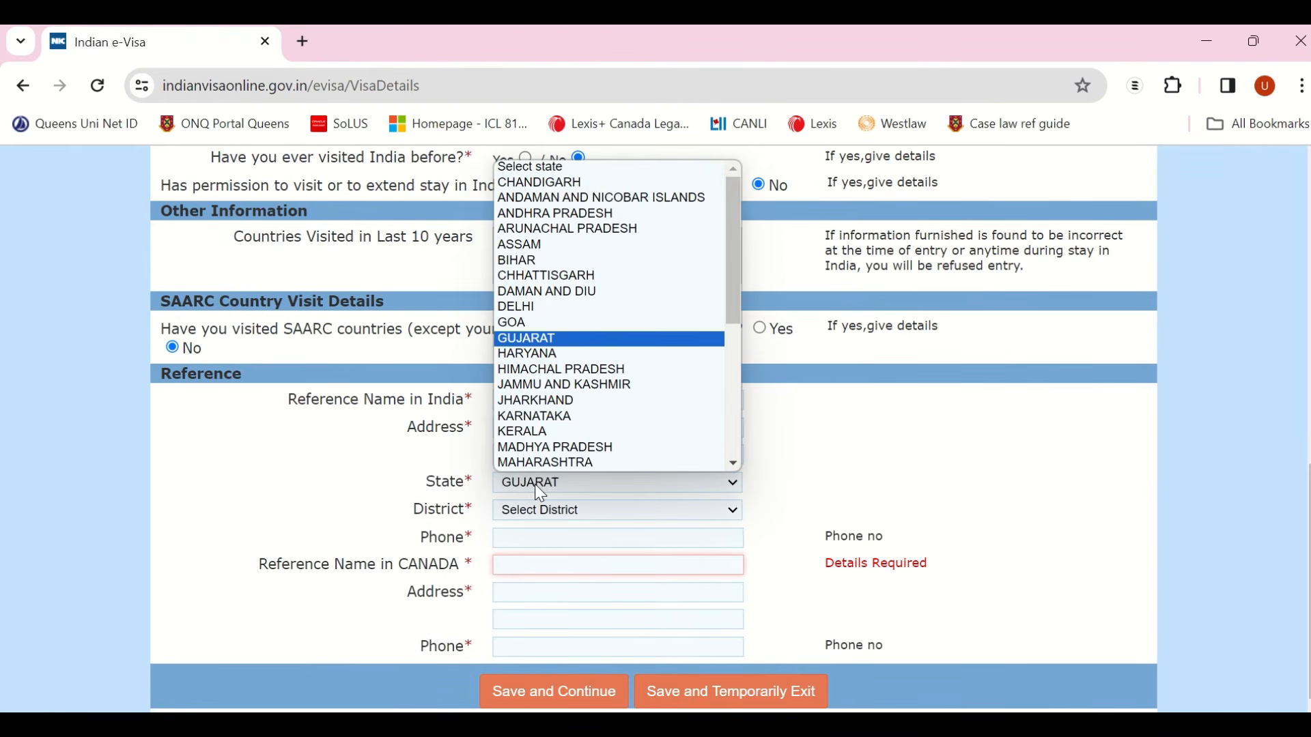
pyautogui.click(534, 485)
pyautogui.click(560, 511)
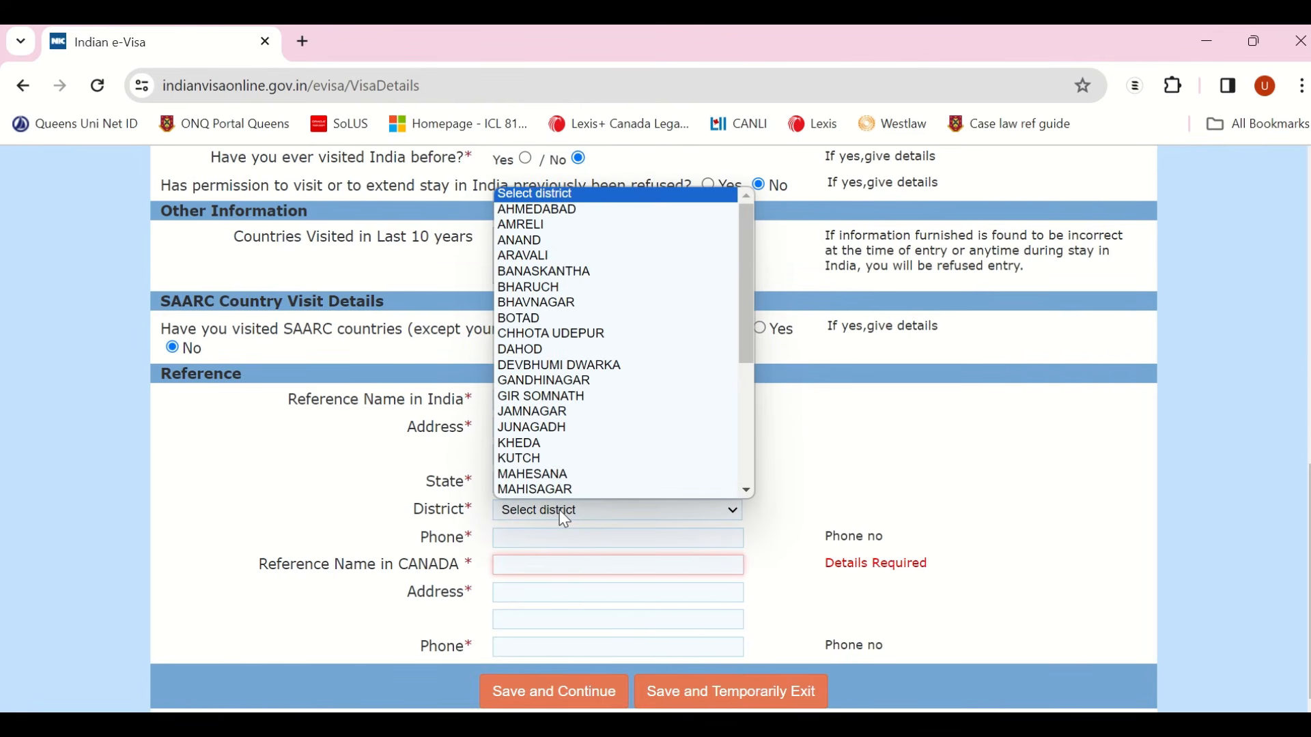
pyautogui.click(539, 209)
pyautogui.click(530, 540)
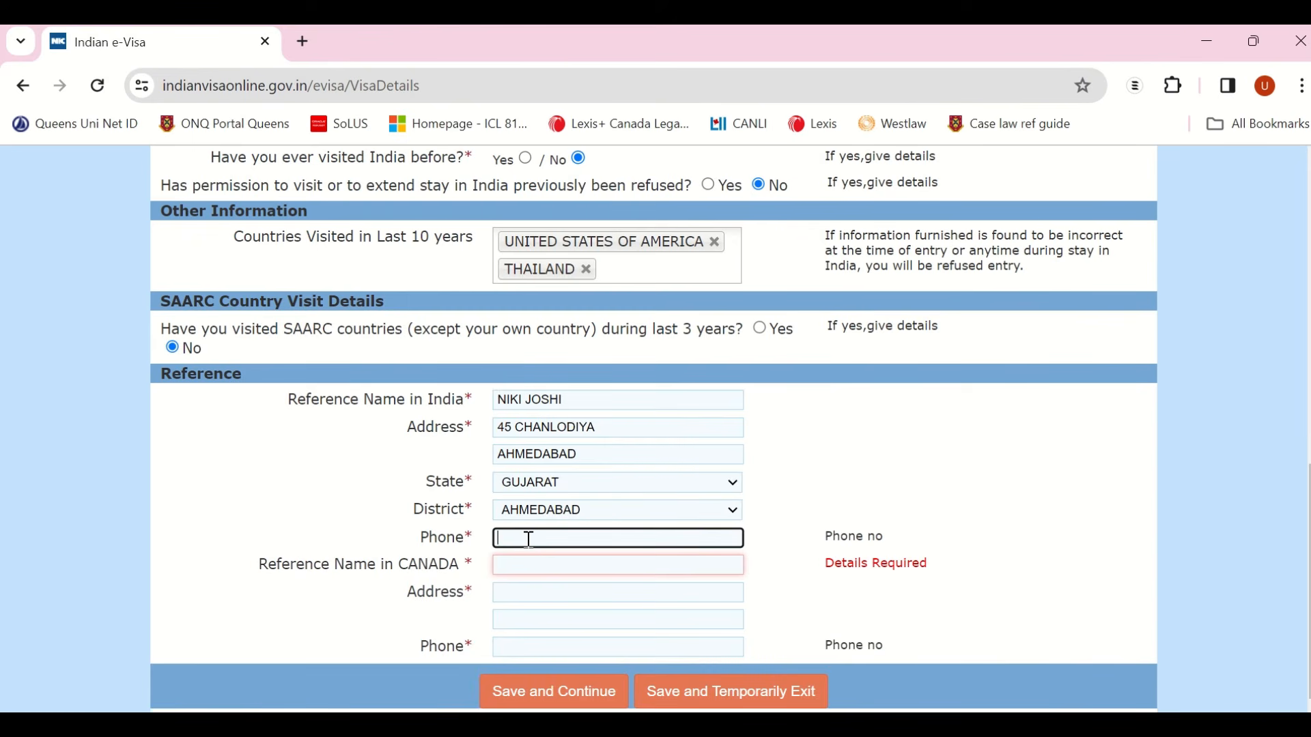
# Step: Enter the Canada reference's name, two-line Toronto address and phone number
pyautogui.click(533, 567)
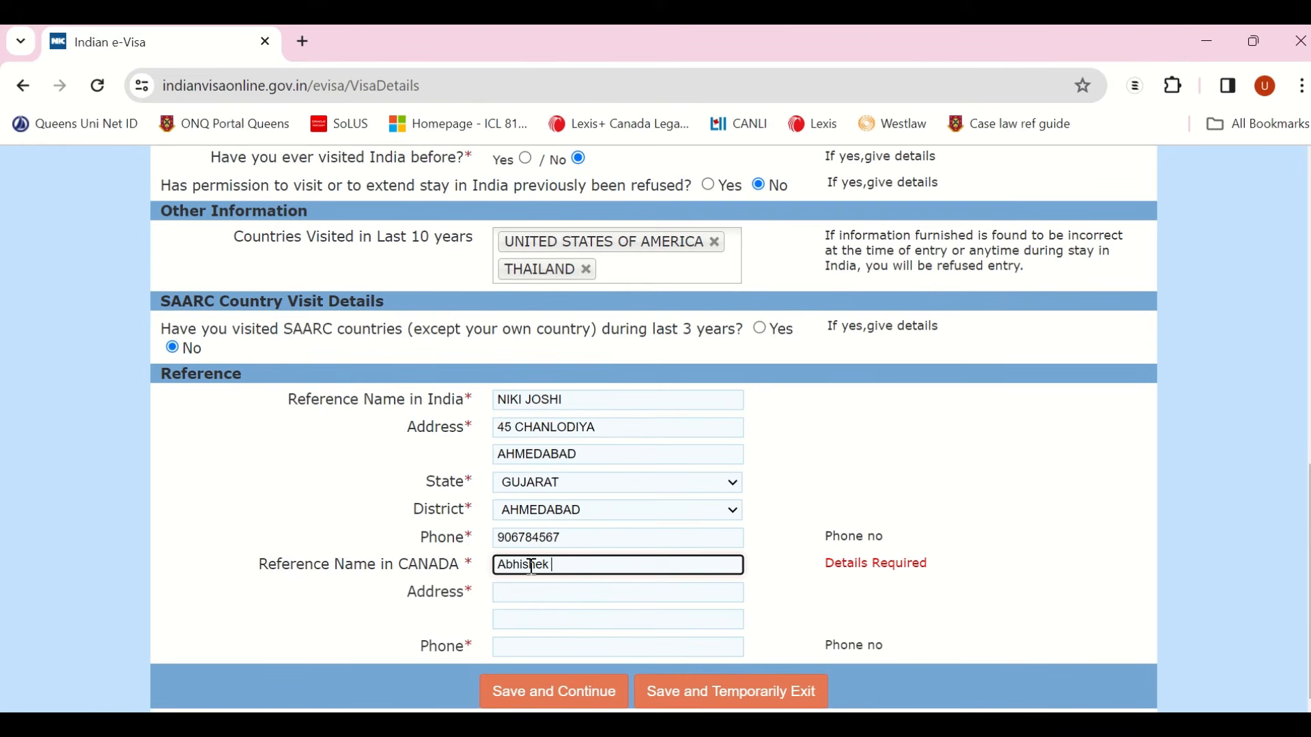
pyautogui.click(528, 594)
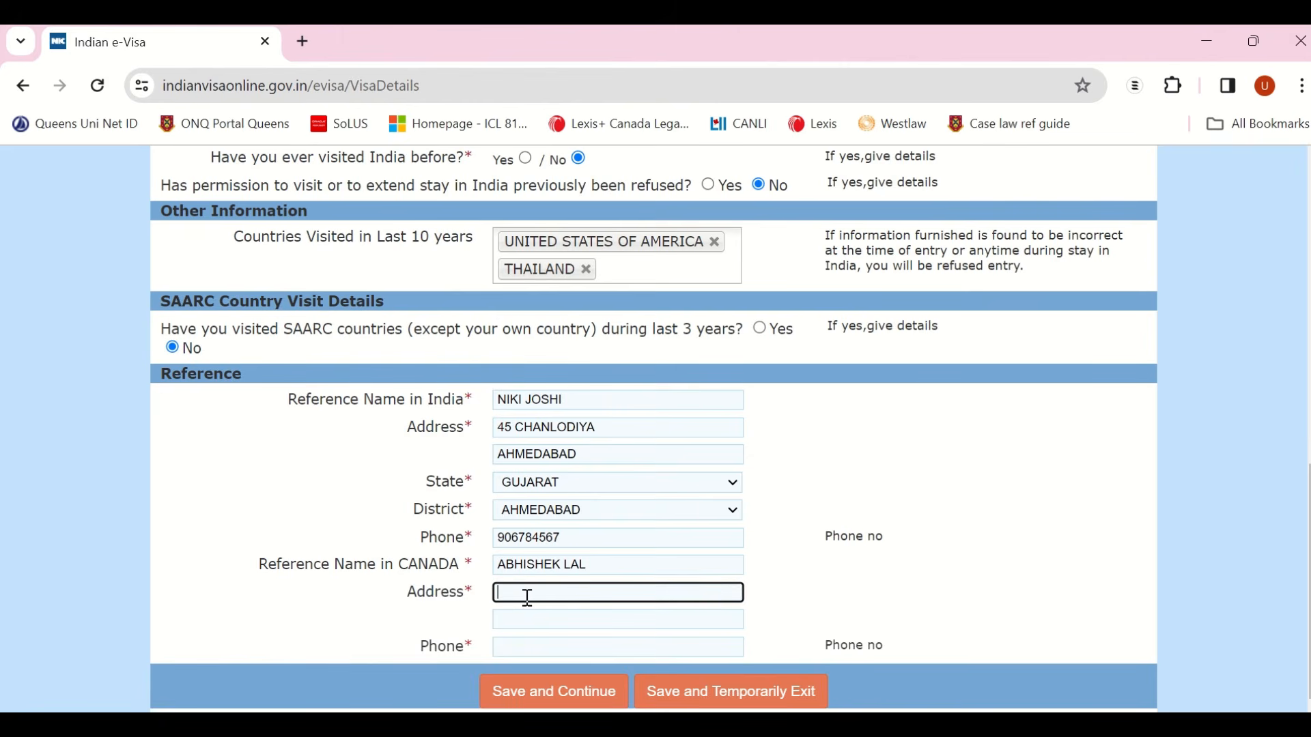
pyautogui.press('Tab')
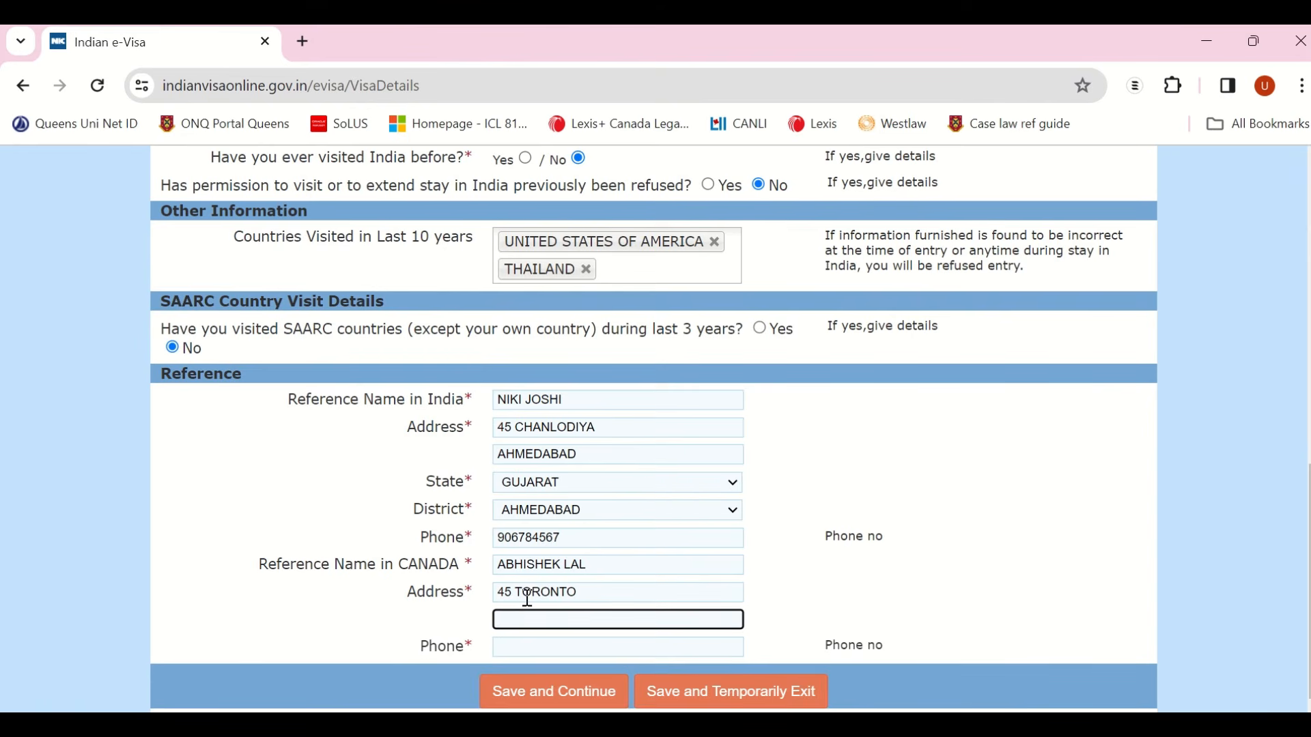
pyautogui.write('Toronto')
pyautogui.press('Tab')
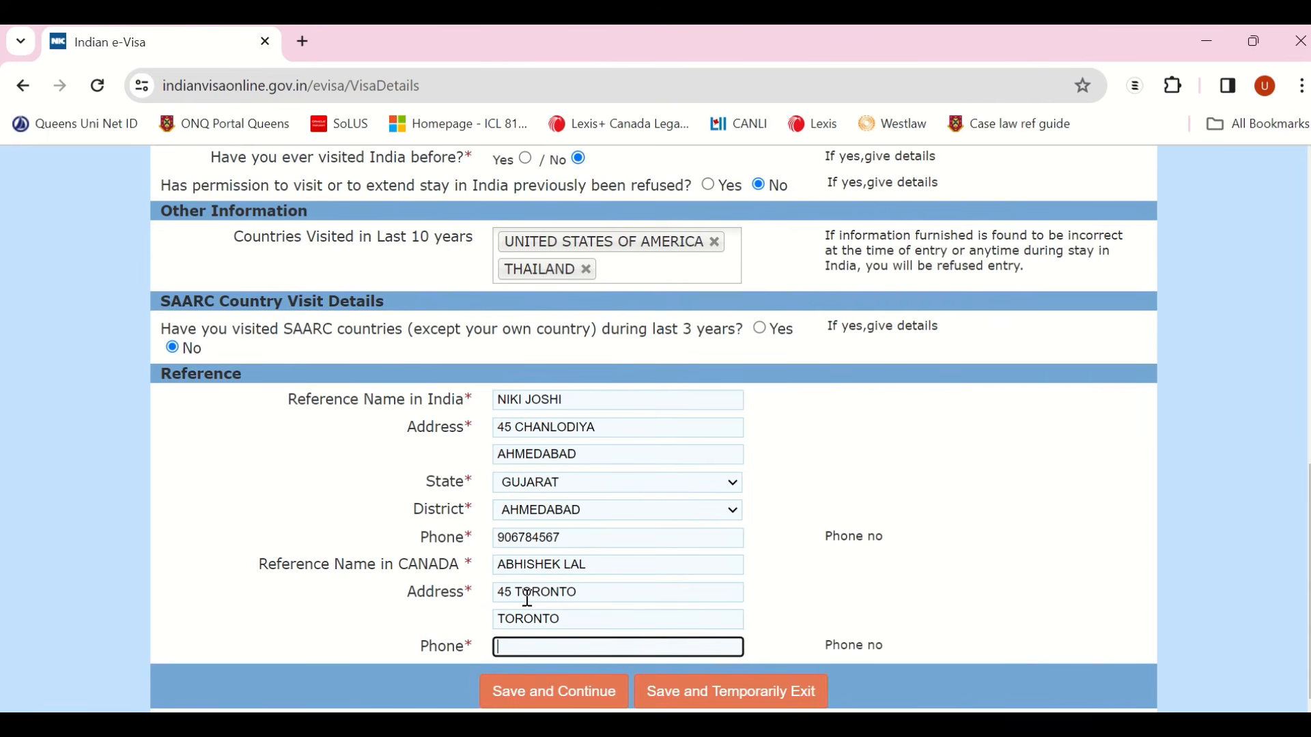
pyautogui.scroll(5, 626, 529)
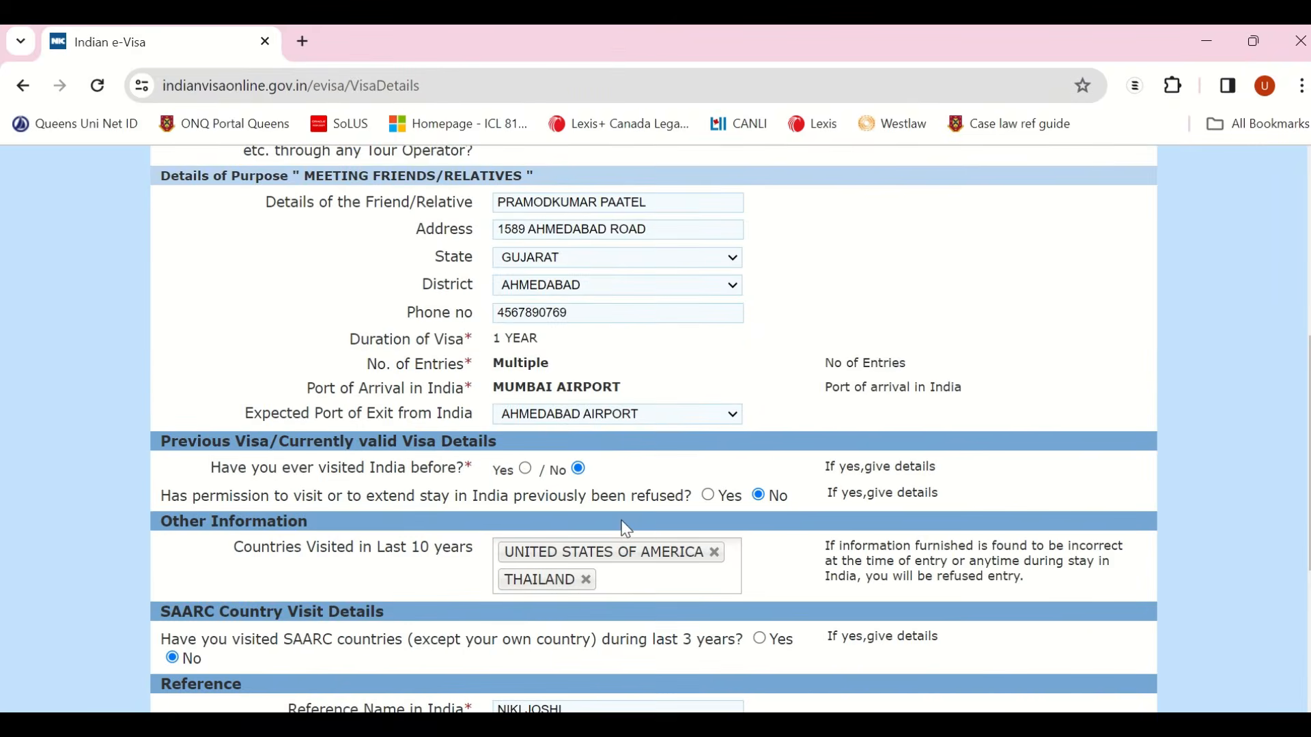
pyautogui.scroll(5, 626, 529)
pyautogui.scroll(-10, 620, 515)
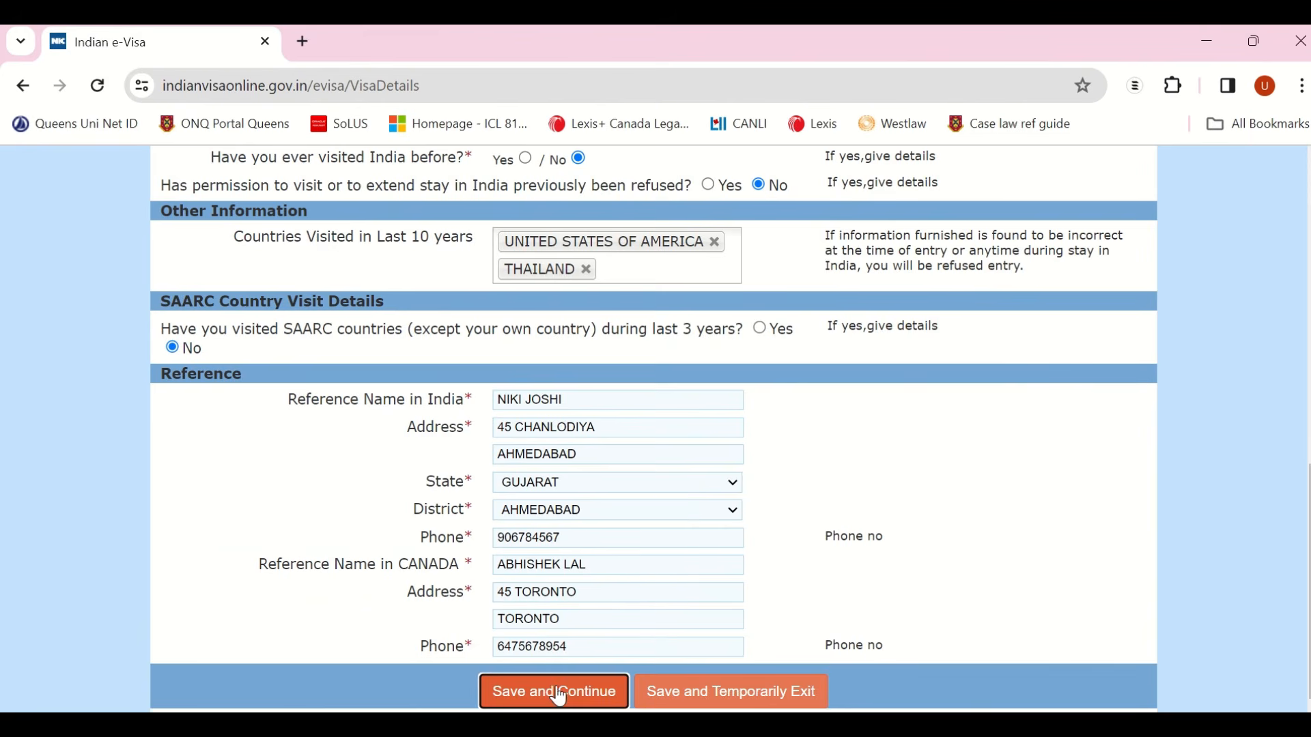
# Step: Save the visa details and answer No to all six background questions
pyautogui.click(559, 693)
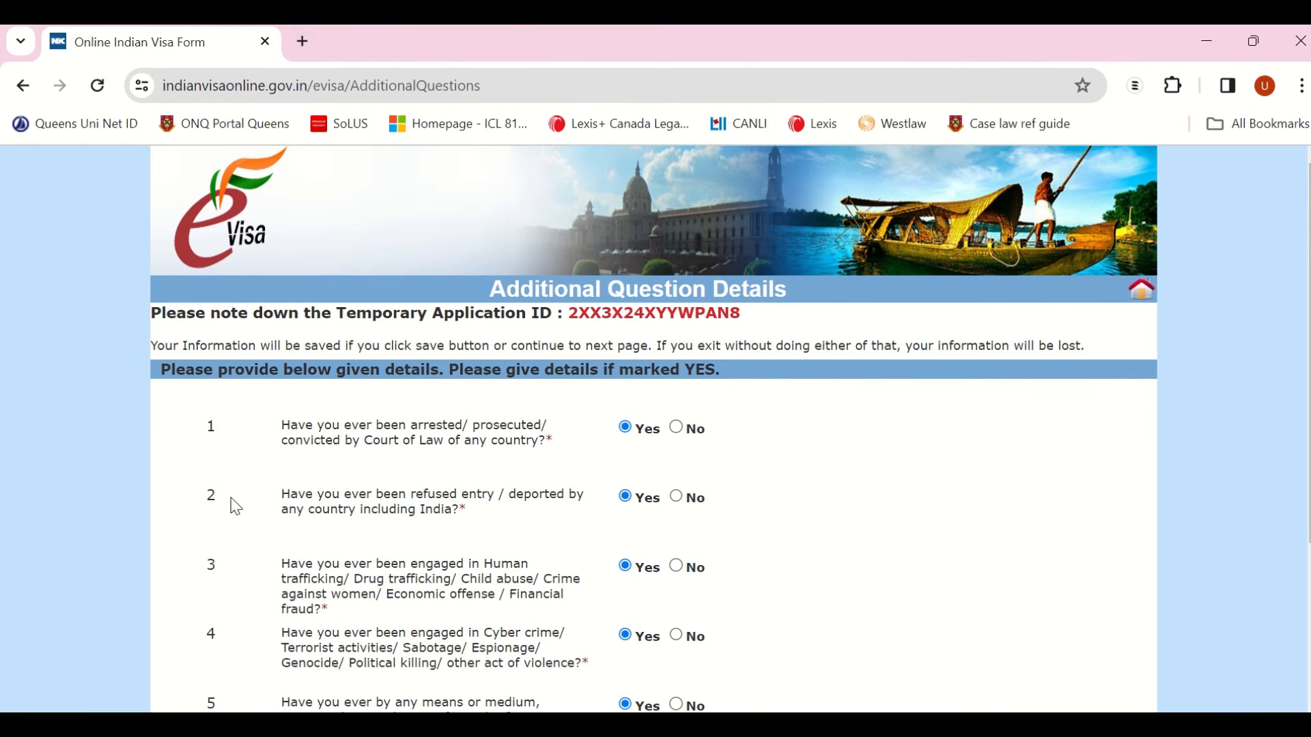
pyautogui.scroll(-3, 308, 485)
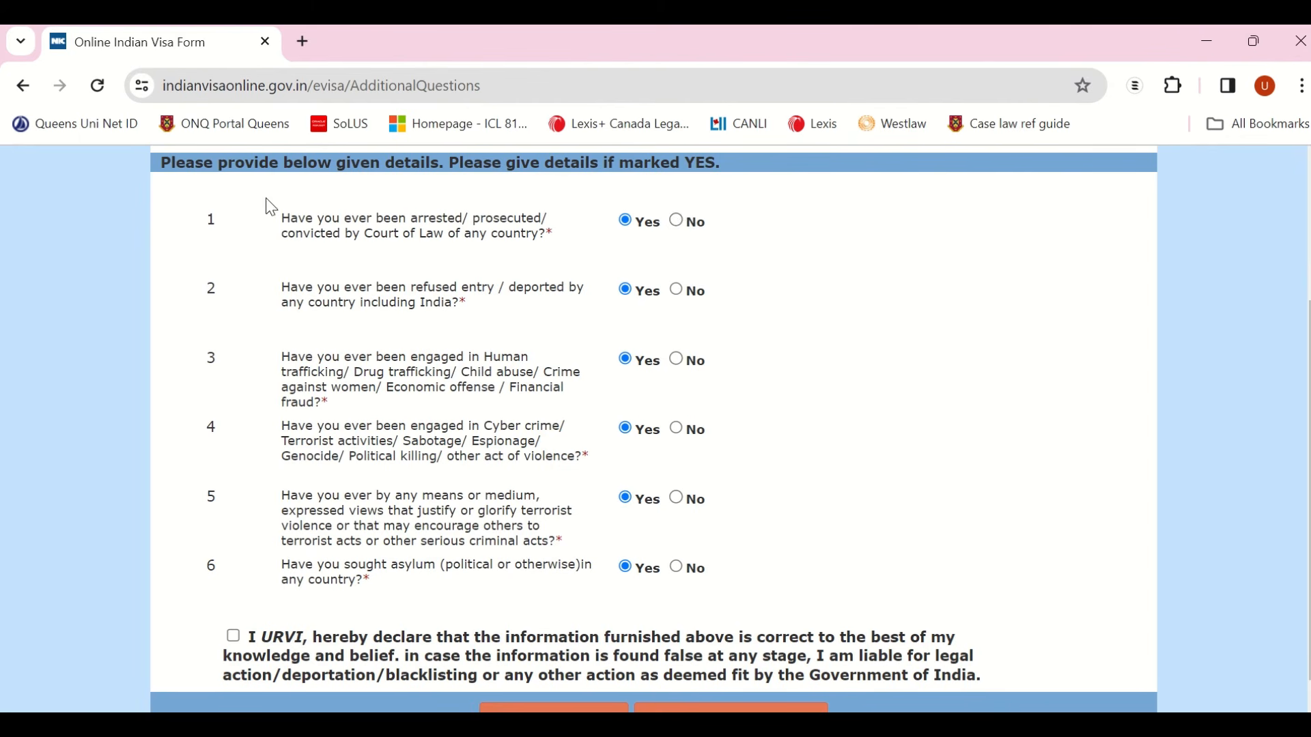
pyautogui.click(678, 222)
pyautogui.click(687, 293)
pyautogui.click(678, 362)
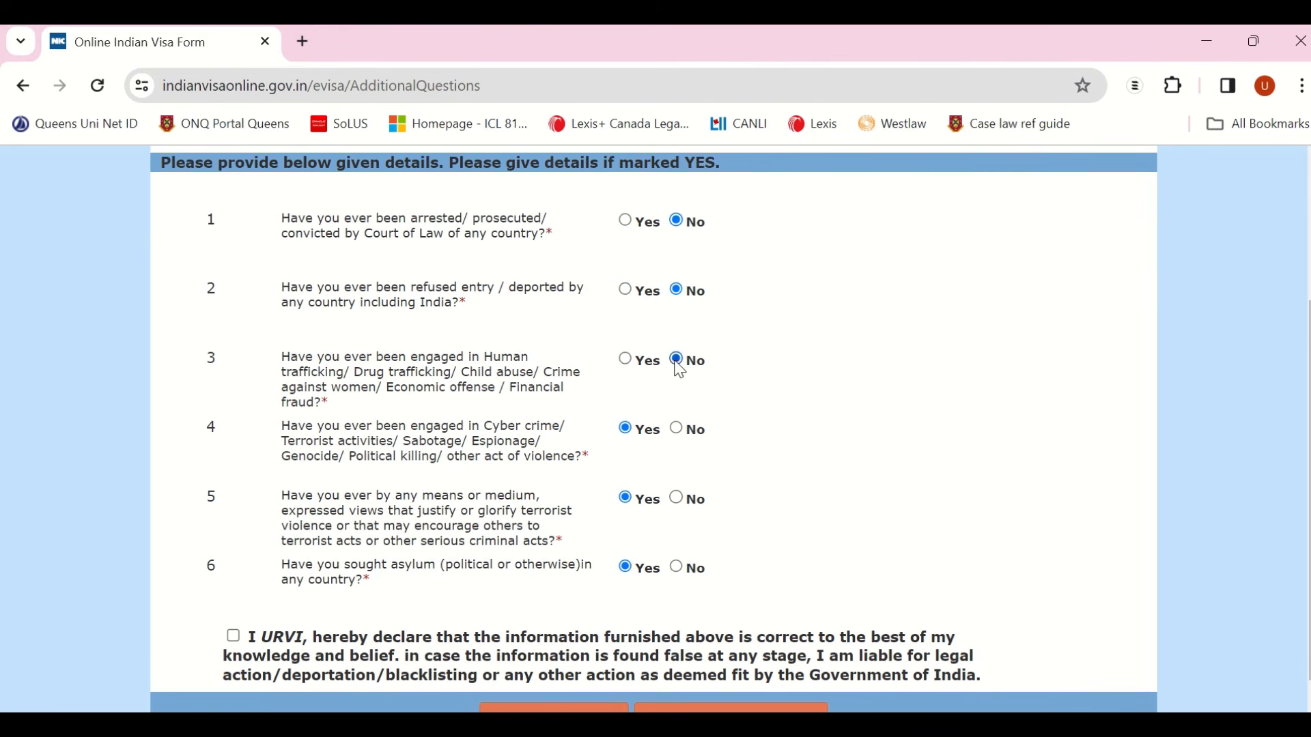
pyautogui.click(679, 431)
pyautogui.click(679, 501)
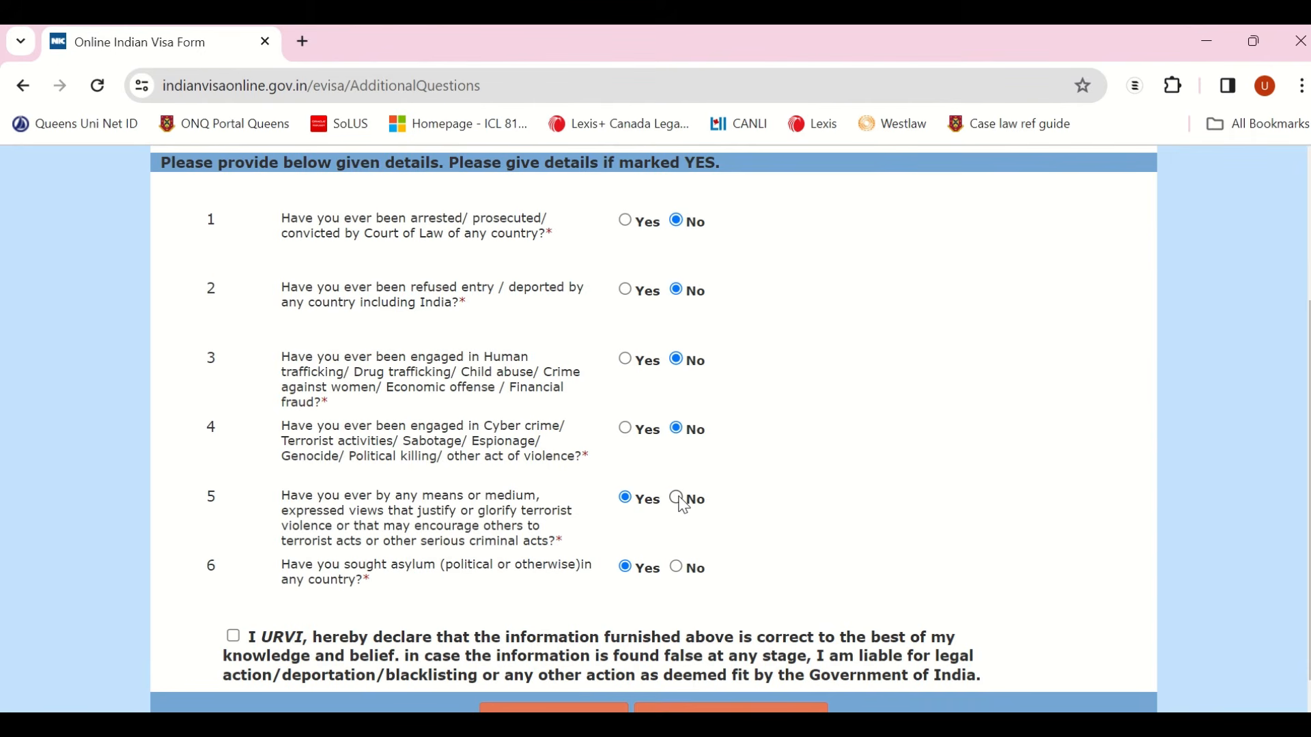
pyautogui.click(677, 568)
# Step: Accept the declaration and save to continue to the document upload
pyautogui.scroll(-1, 682, 560)
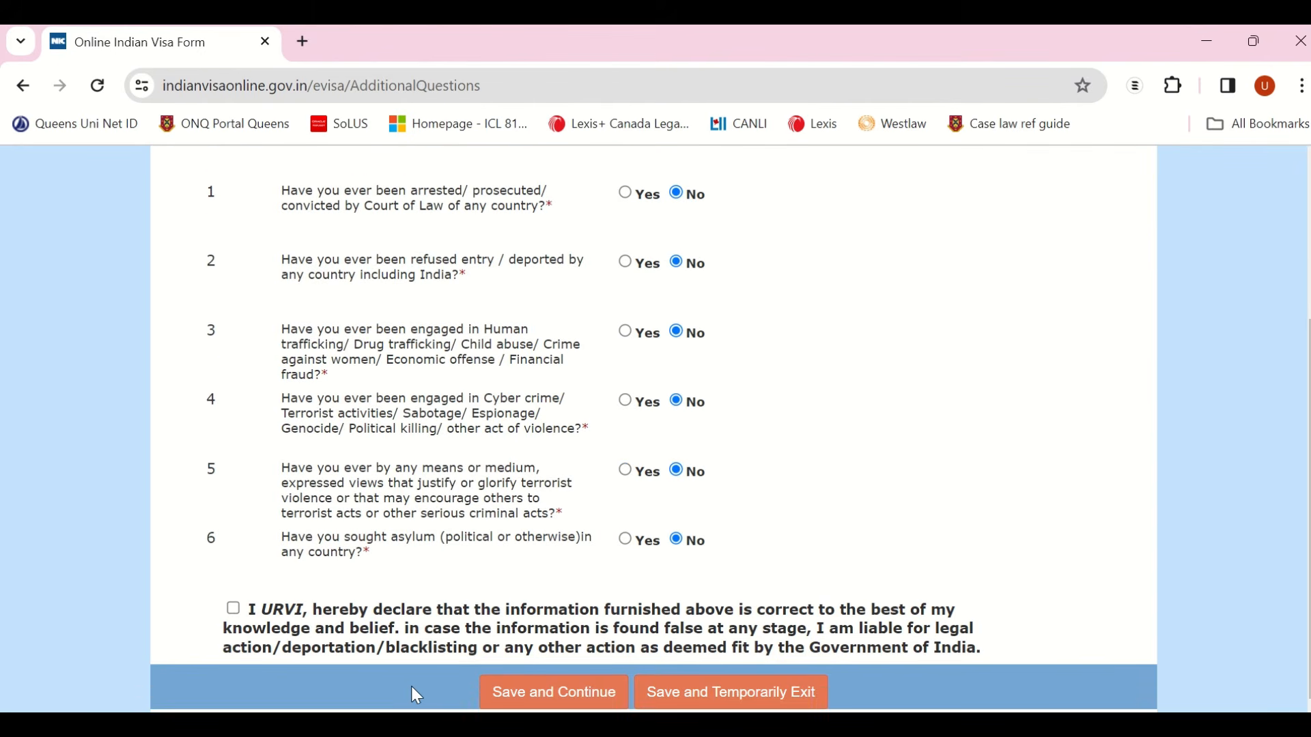
pyautogui.click(233, 612)
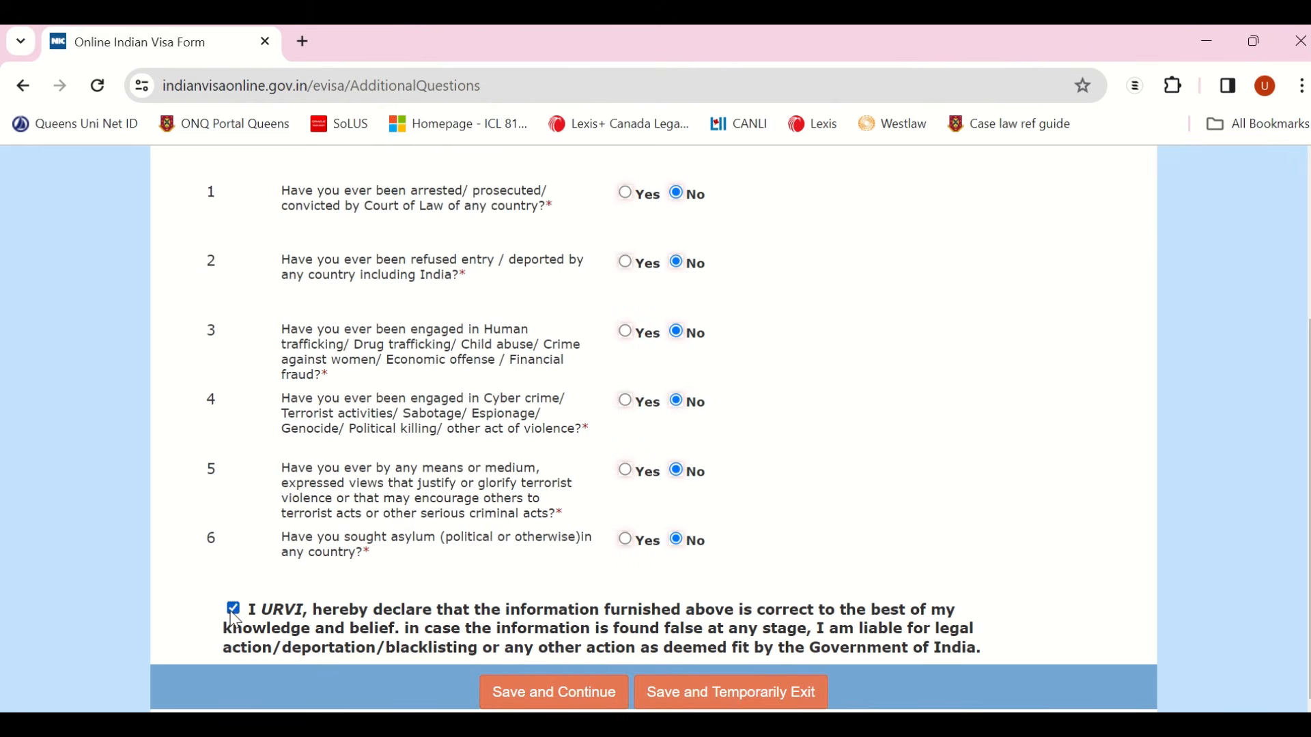
pyautogui.click(537, 696)
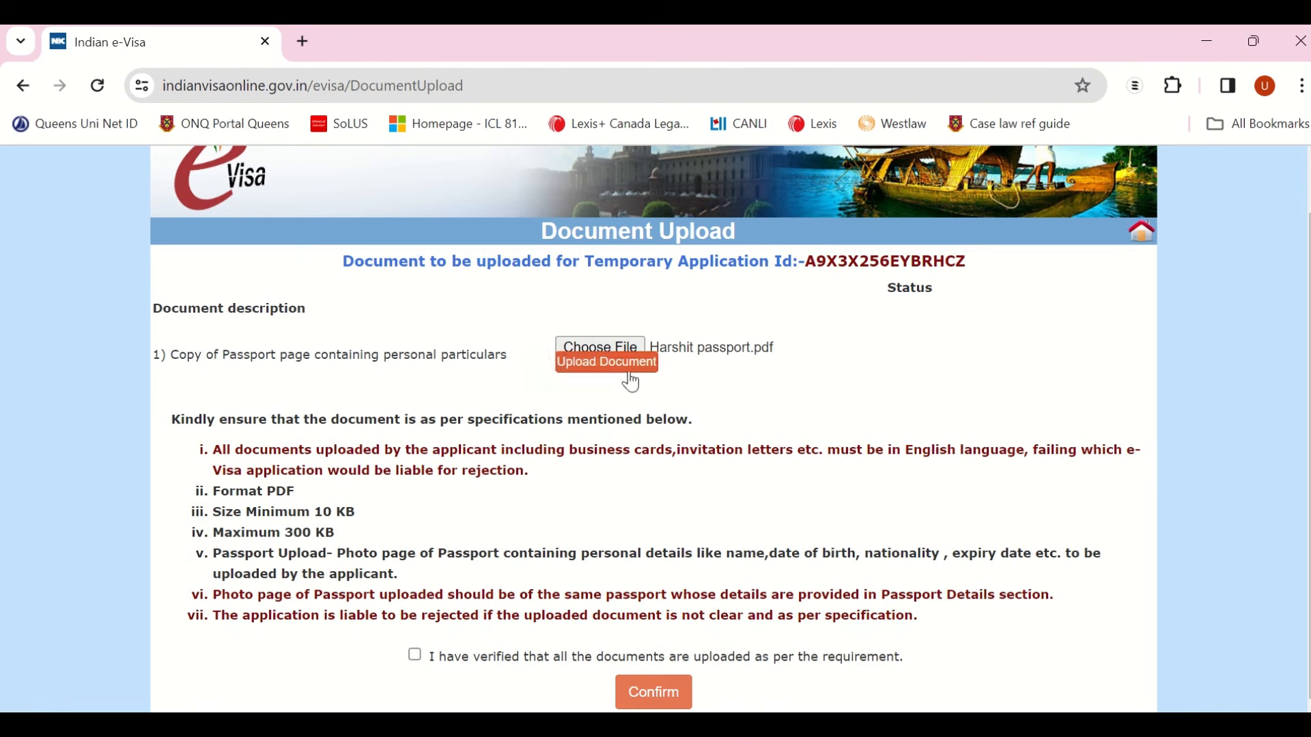
# Step: Upload the passport-page PDF, tick 'I have verified that all the documents are uploaded', and confirm
pyautogui.click(425, 662)
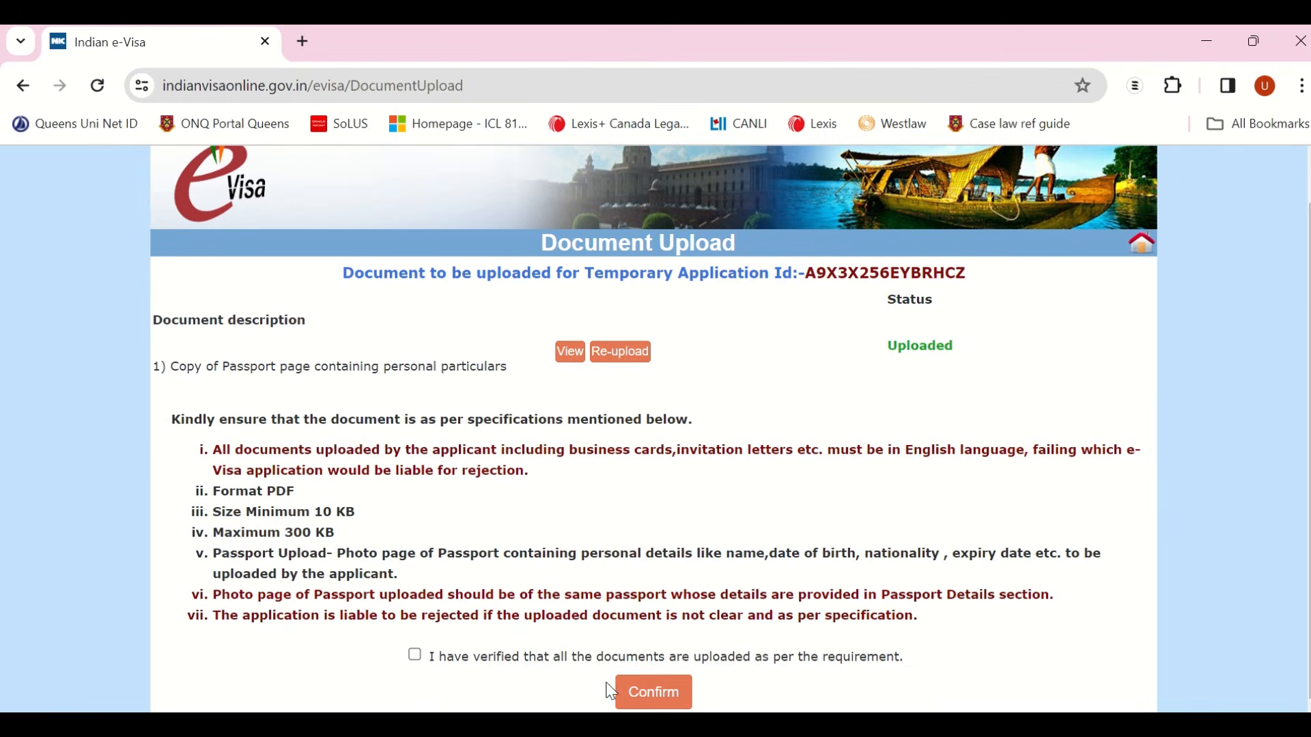
pyautogui.click(415, 655)
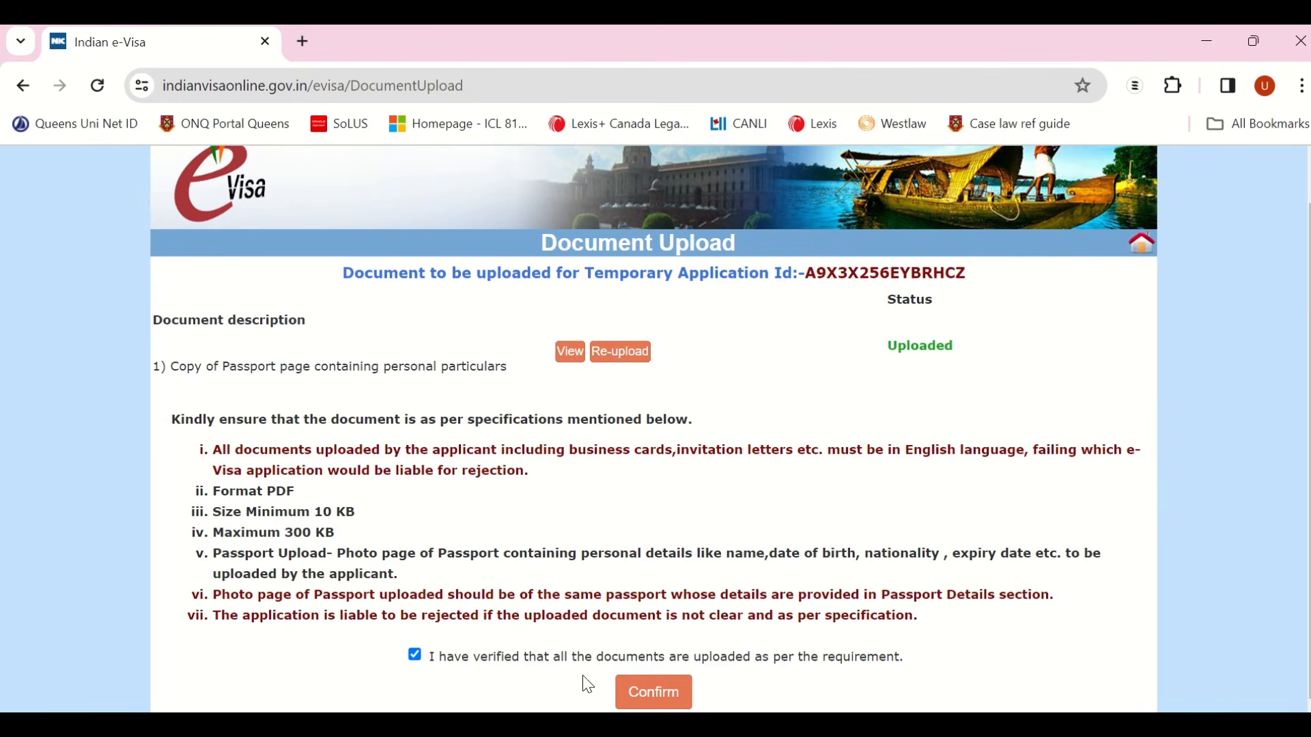
pyautogui.click(665, 697)
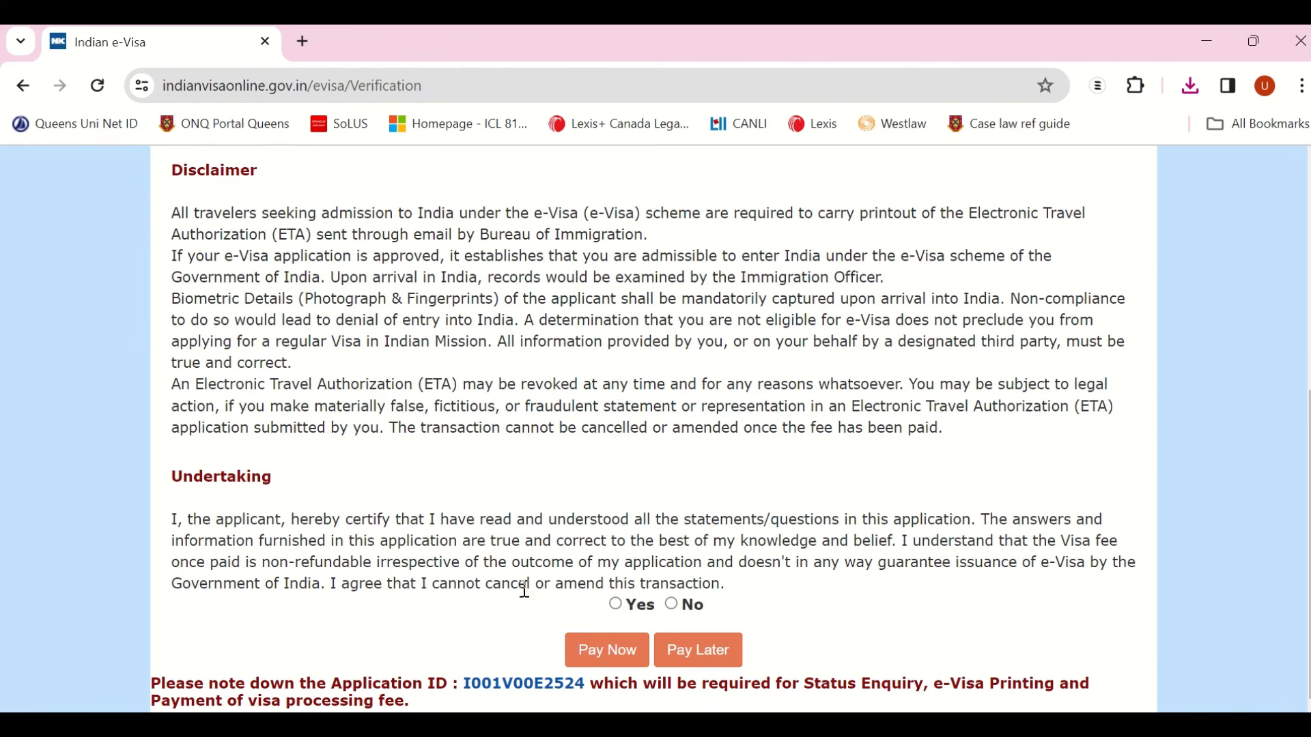
# Step: Answer Yes to the undertaking, choose Pay Now, and pick the Paypal payment gateway
pyautogui.click(615, 606)
pyautogui.click(598, 652)
pyautogui.scroll(-1, 600, 646)
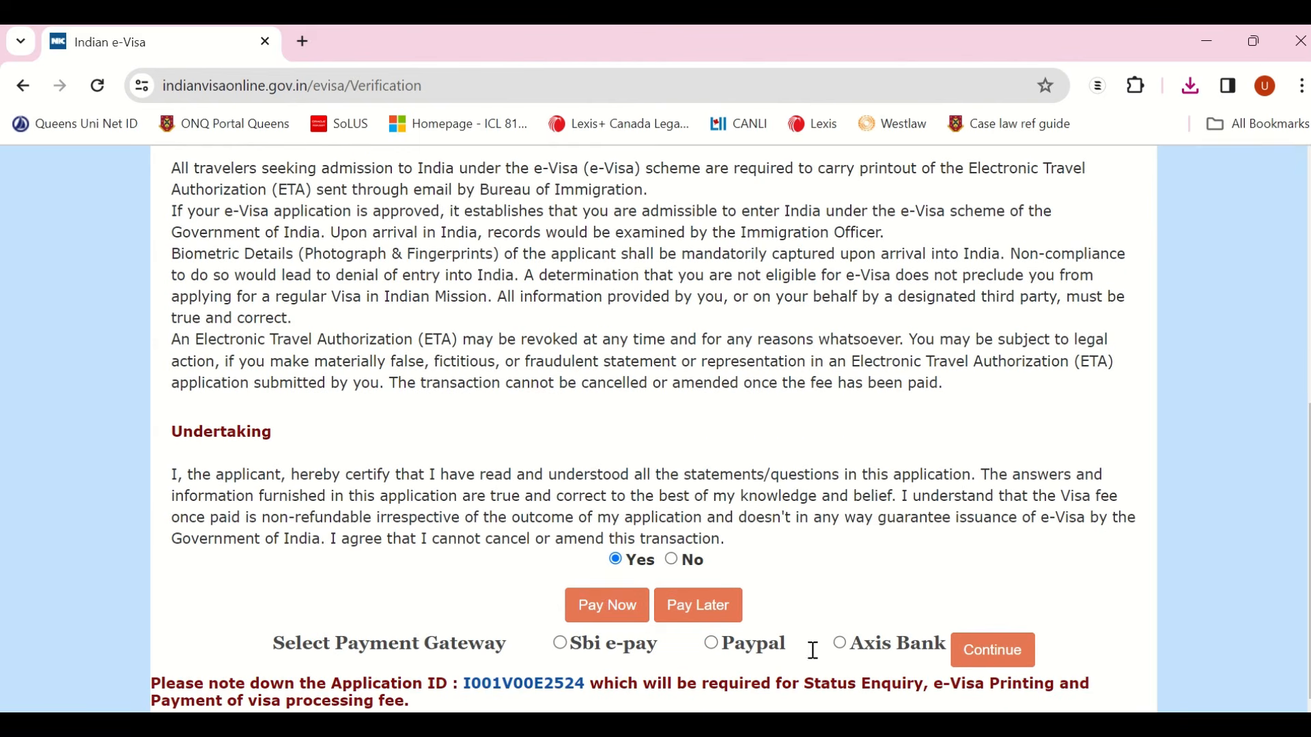
pyautogui.click(715, 645)
pyautogui.scroll(2, 514, 514)
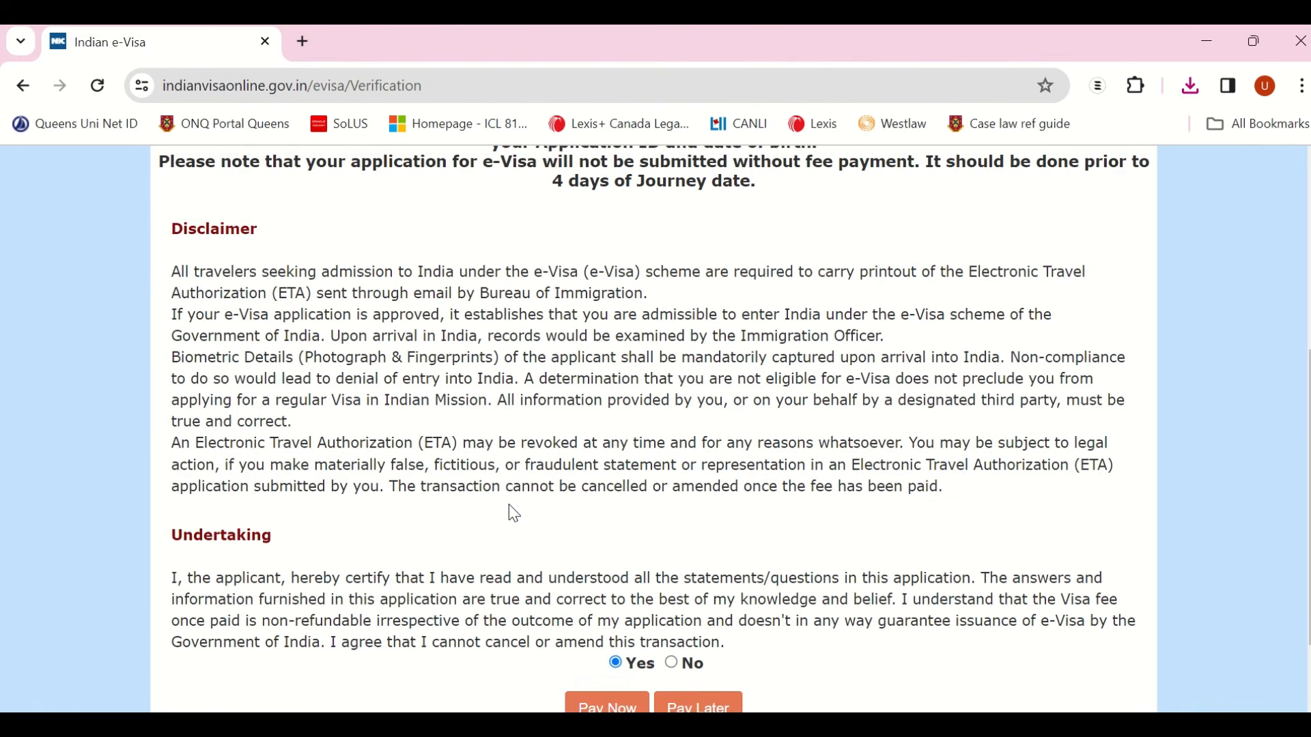
pyautogui.scroll(-2, 514, 514)
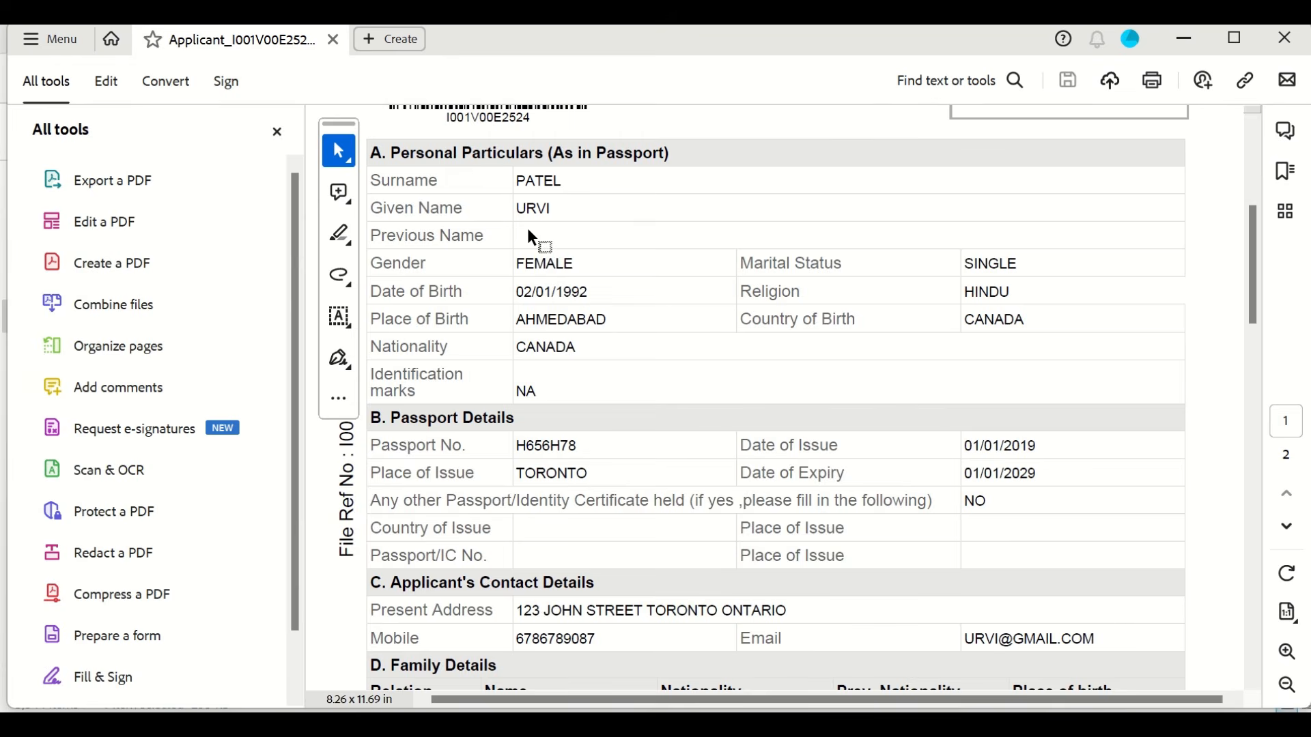
# Step: Scroll down through the application PDF's filled sections, then back up to the top
pyautogui.scroll(-10, 530, 232)
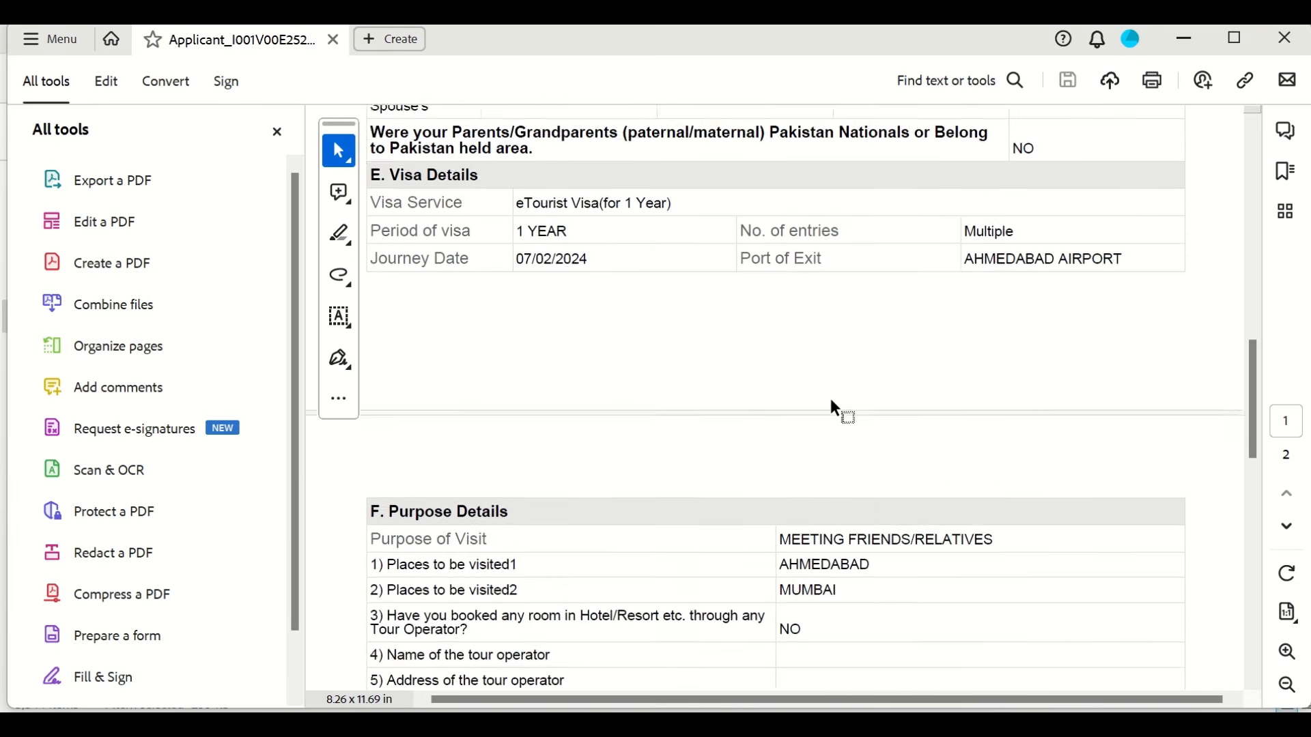
pyautogui.scroll(-15, 833, 408)
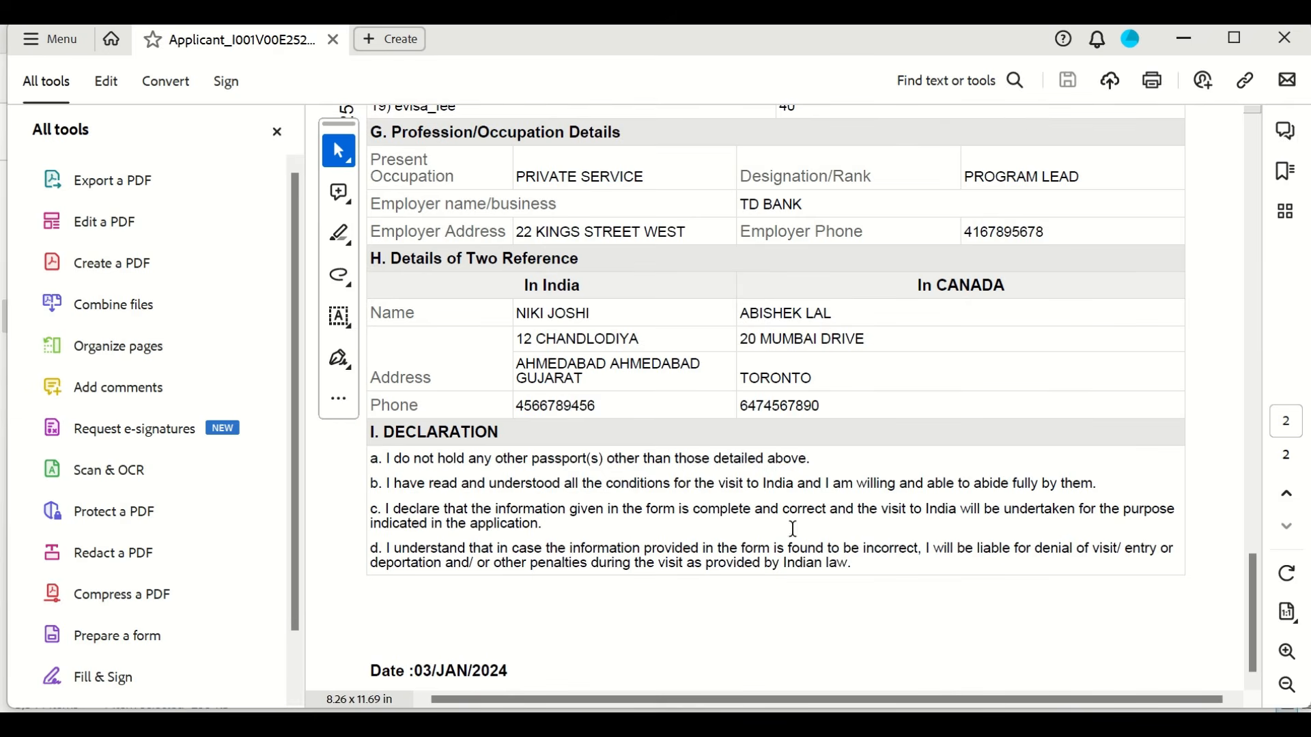
pyautogui.scroll(10, 858, 566)
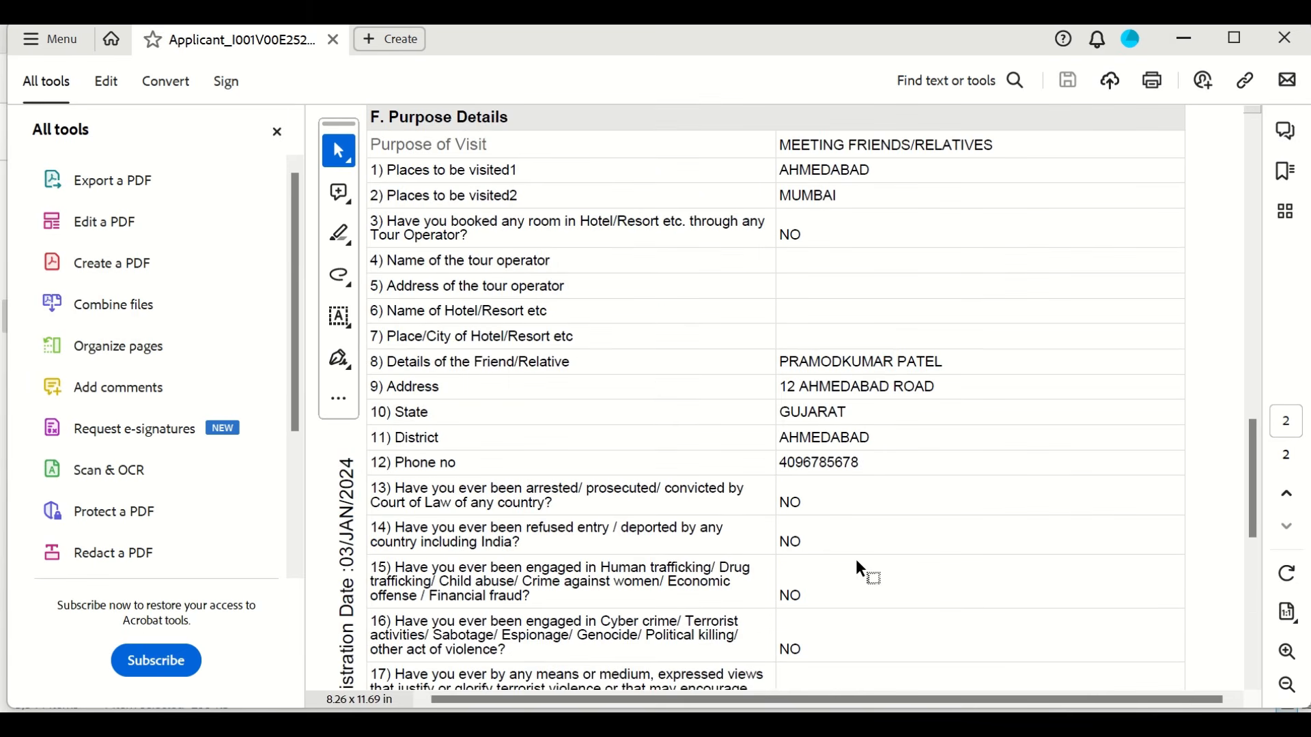
pyautogui.scroll(8, 858, 565)
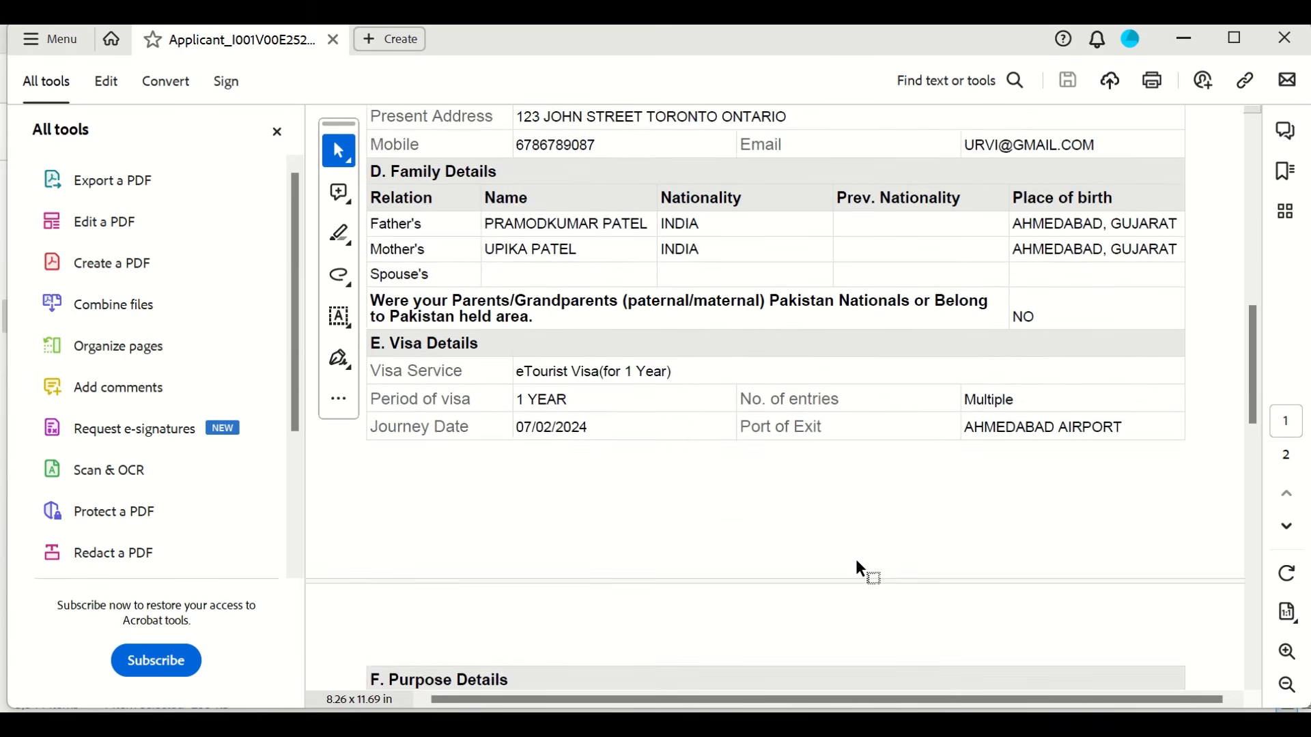
pyautogui.scroll(6, 858, 564)
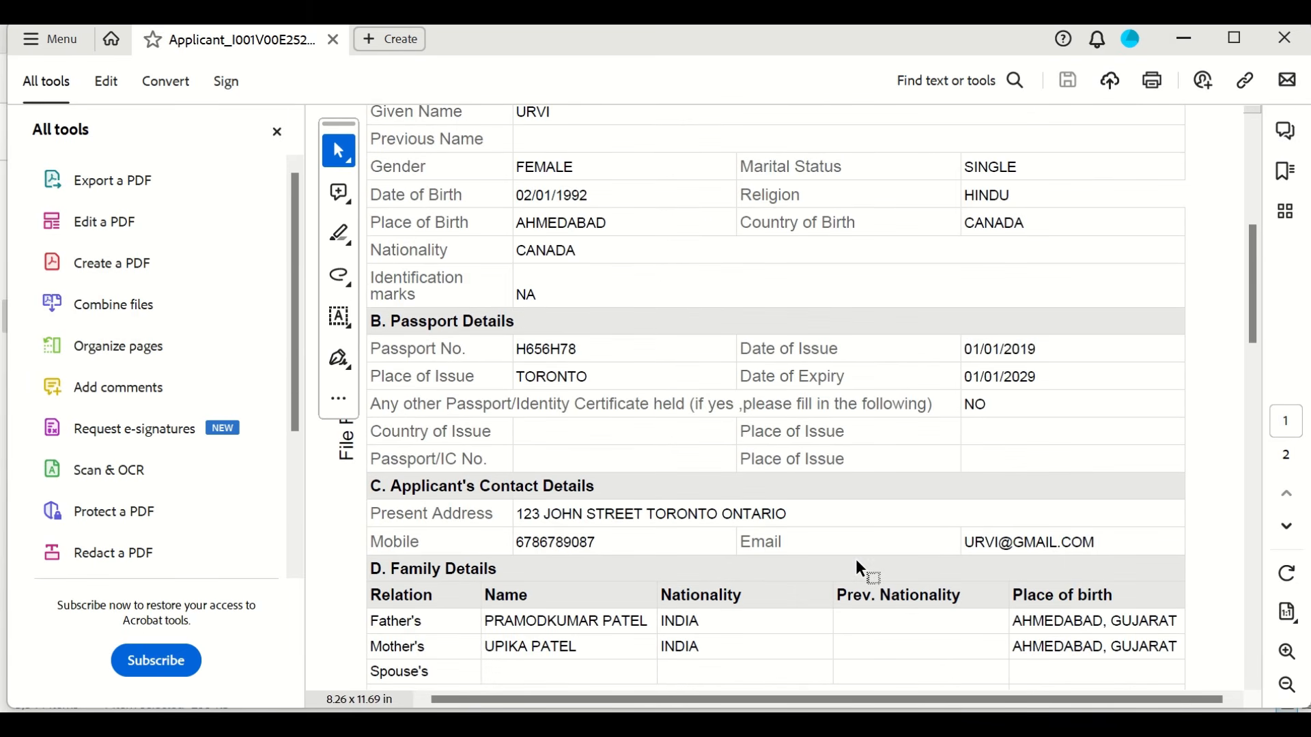
pyautogui.scroll(1, 859, 567)
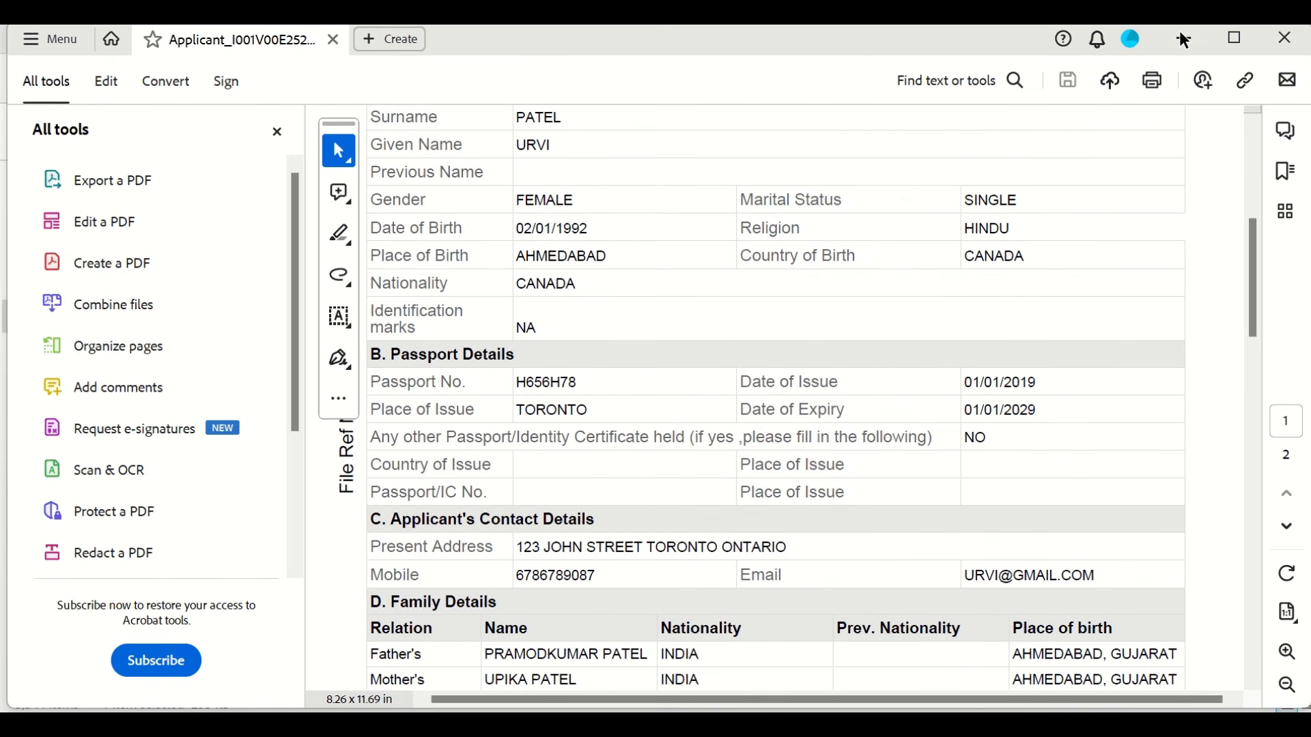